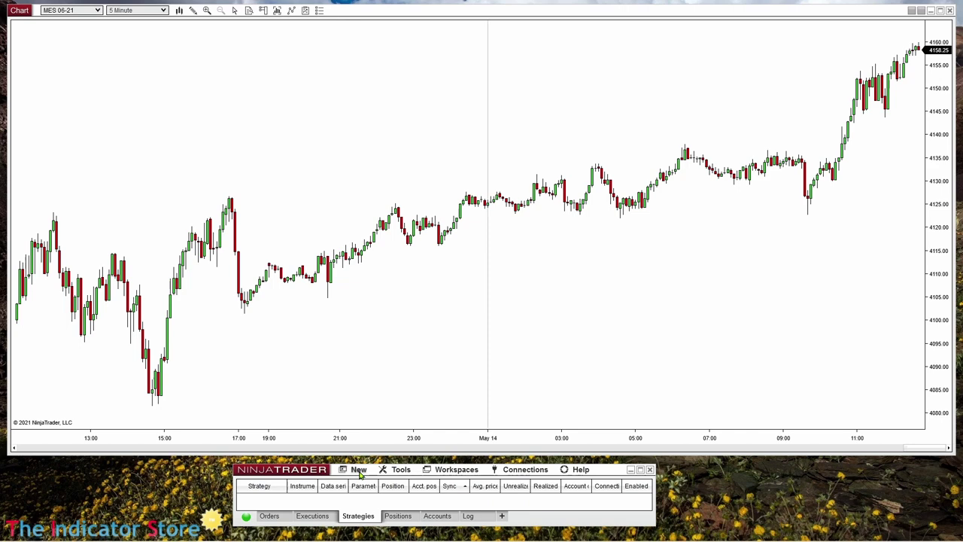
Step: Create a new strategy in the Strategy Builder, name it WizEjemplo and continue to its default properties
{"action": "left_click", "coordinate": [359, 471]}
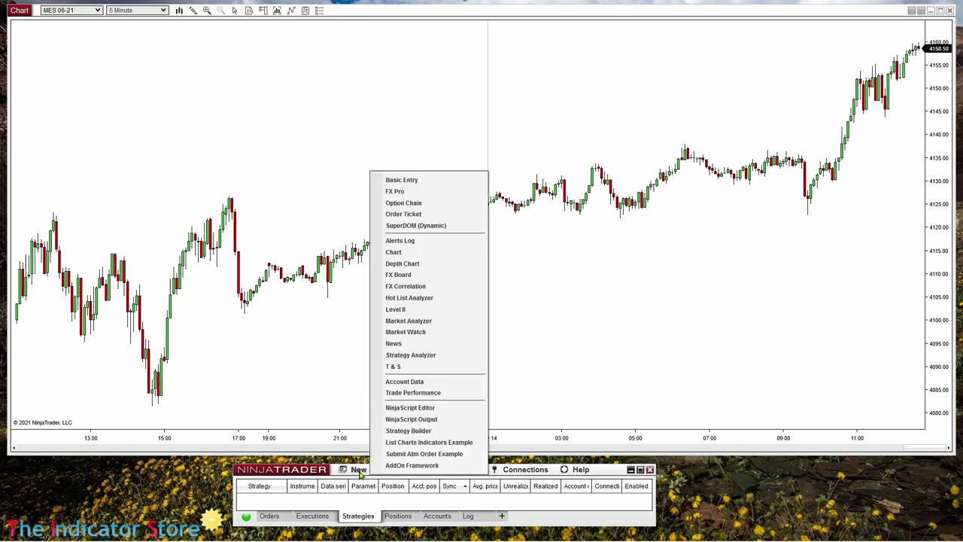
{"action": "left_click", "coordinate": [427, 431]}
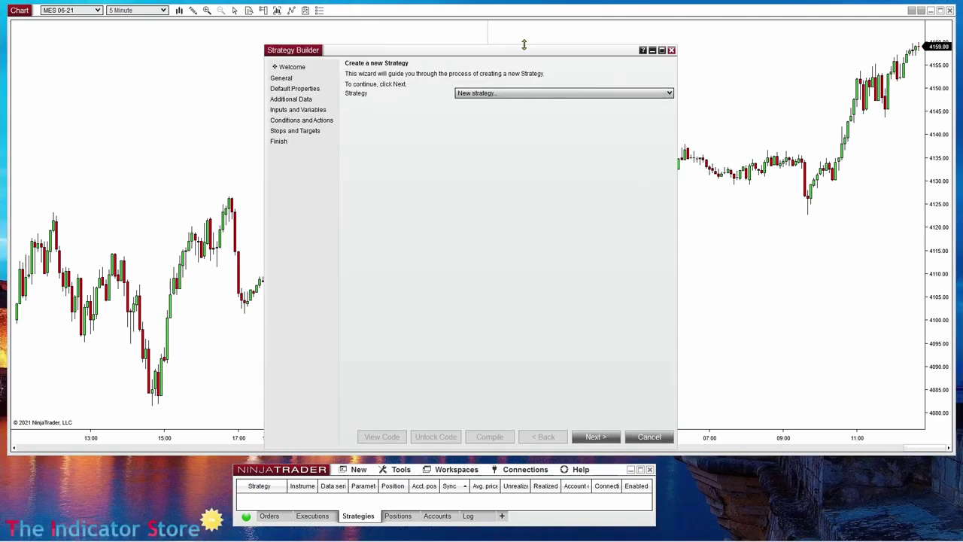
{"action": "left_click_drag", "start_coordinate": [525, 45], "coordinate": [527, 163]}
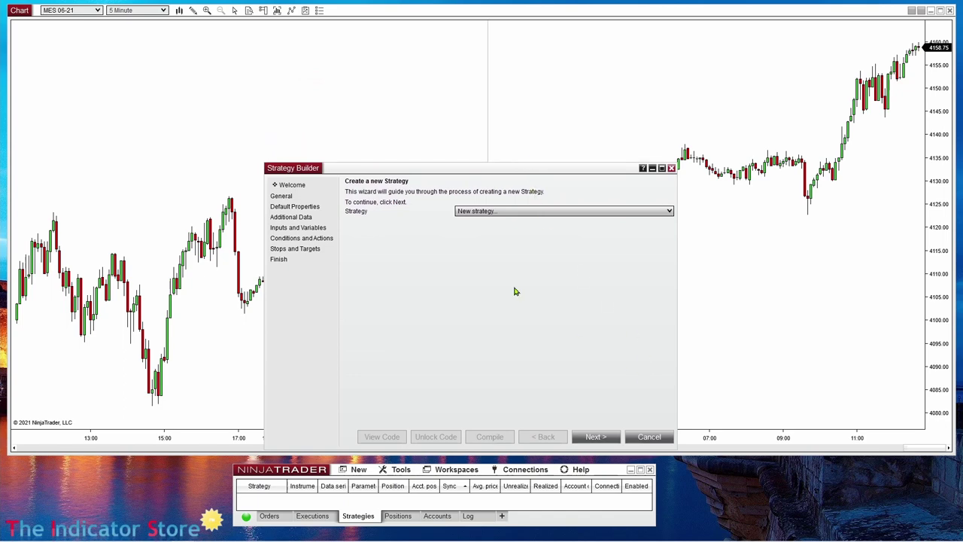
{"action": "left_click", "coordinate": [602, 437]}
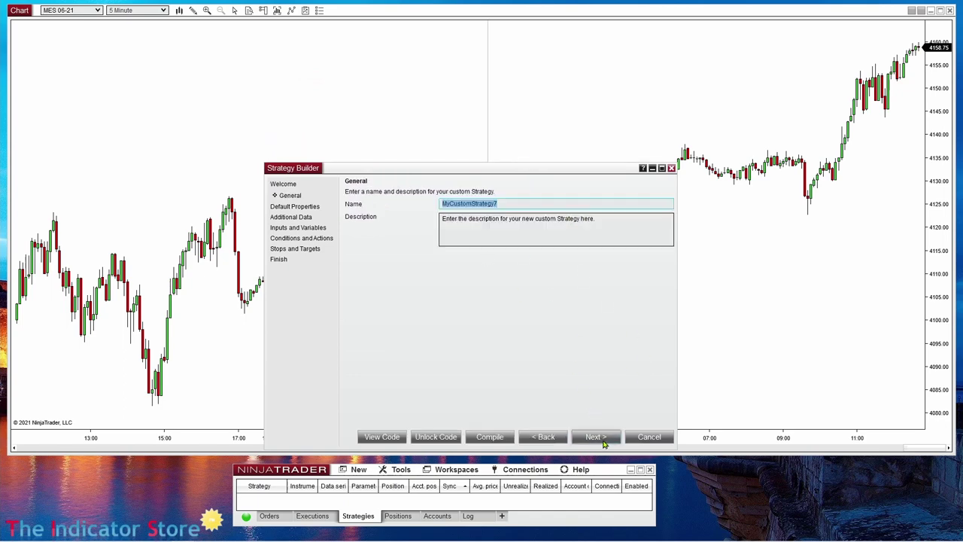
{"action": "left_click_drag", "start_coordinate": [499, 169], "coordinate": [553, 132]}
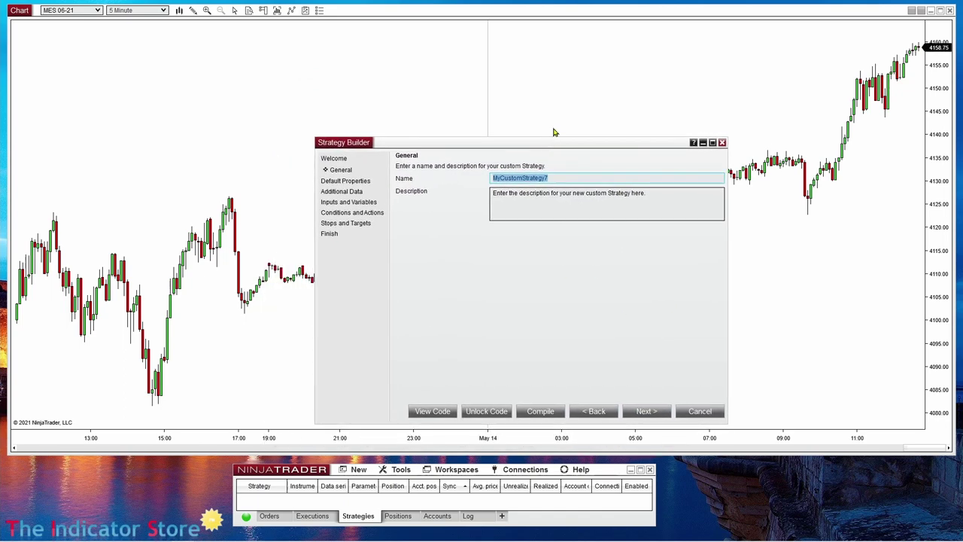
{"action": "type", "text": "Wiz"}
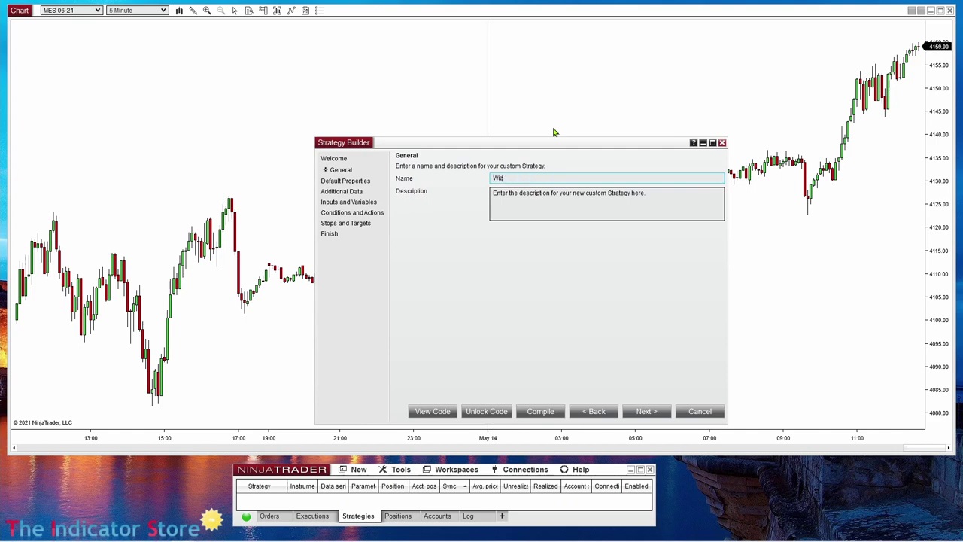
{"action": "type", "text": "Ejemplo"}
{"action": "left_click", "coordinate": [652, 414]}
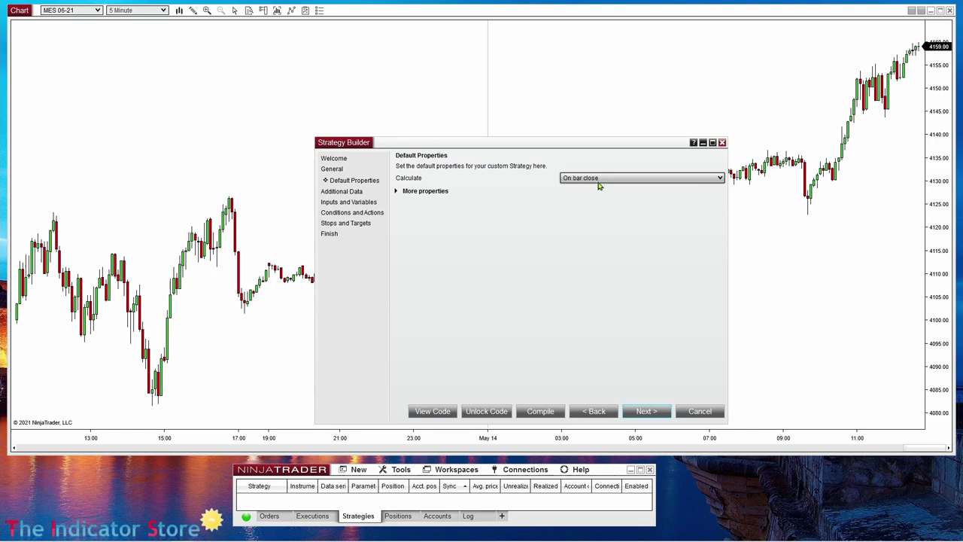
Step: Keep the calculation set to On bar close and proceed without additional data series to the Inputs and Variables page
{"action": "left_click", "coordinate": [645, 411]}
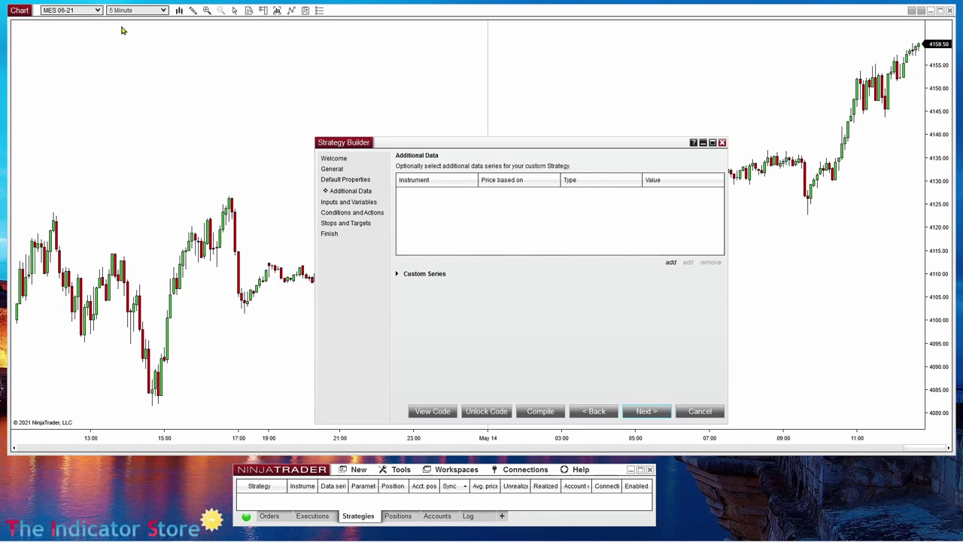
{"action": "left_click", "coordinate": [657, 414]}
{"action": "left_click_drag", "start_coordinate": [471, 147], "coordinate": [527, 98]}
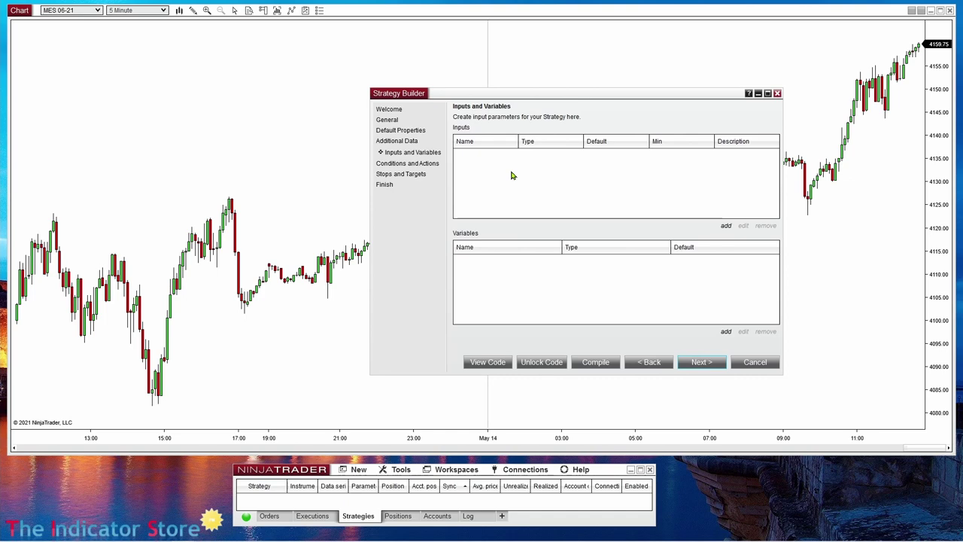
Step: Add an int input parameter named Target with a default of 10 and a minimum of 1
{"action": "left_click", "coordinate": [726, 228]}
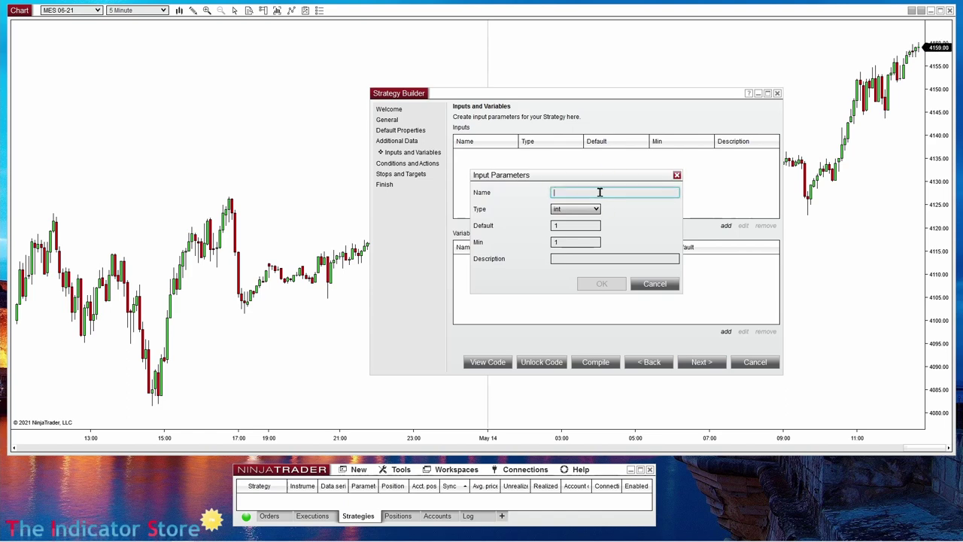
{"action": "type", "text": "Target"}
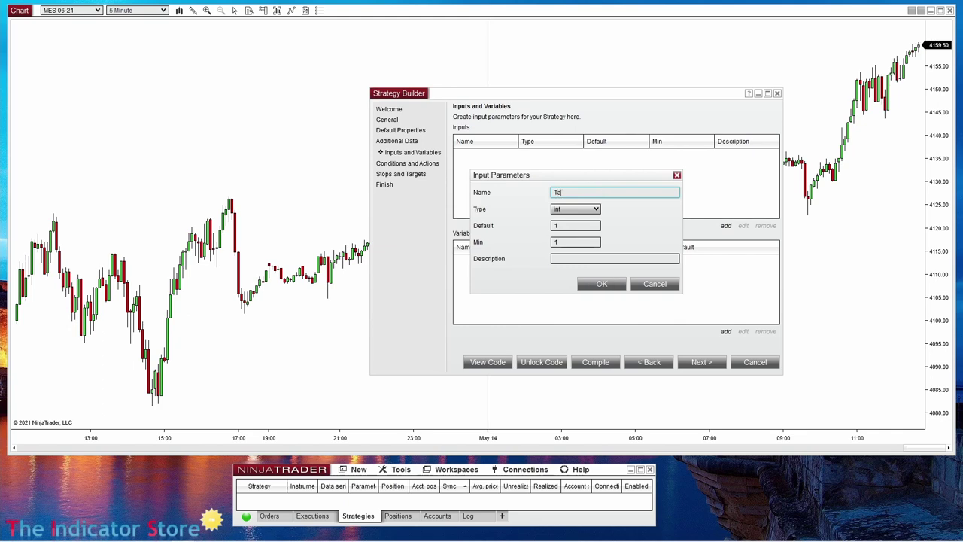
{"action": "left_click", "coordinate": [575, 226]}
{"action": "type", "text": "0"}
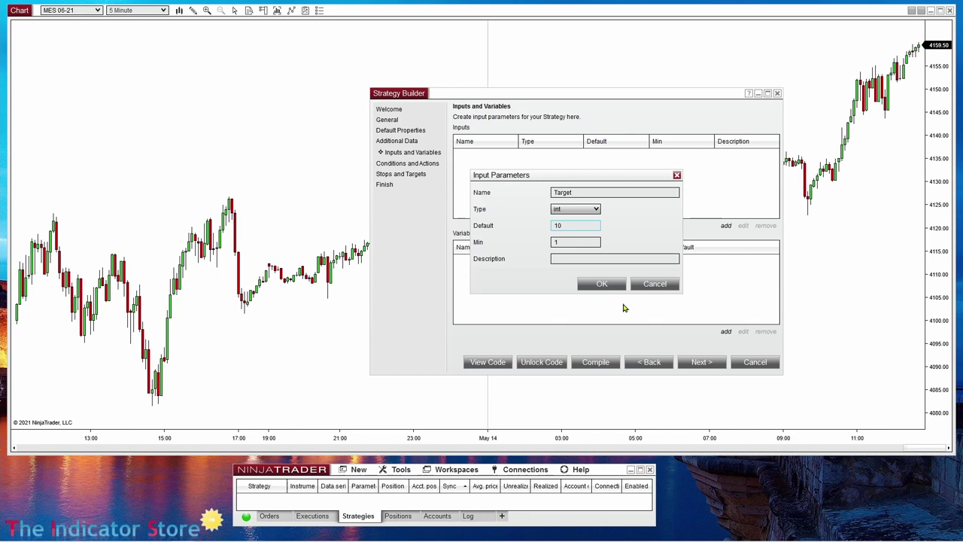
{"action": "double_click", "coordinate": [554, 241]}
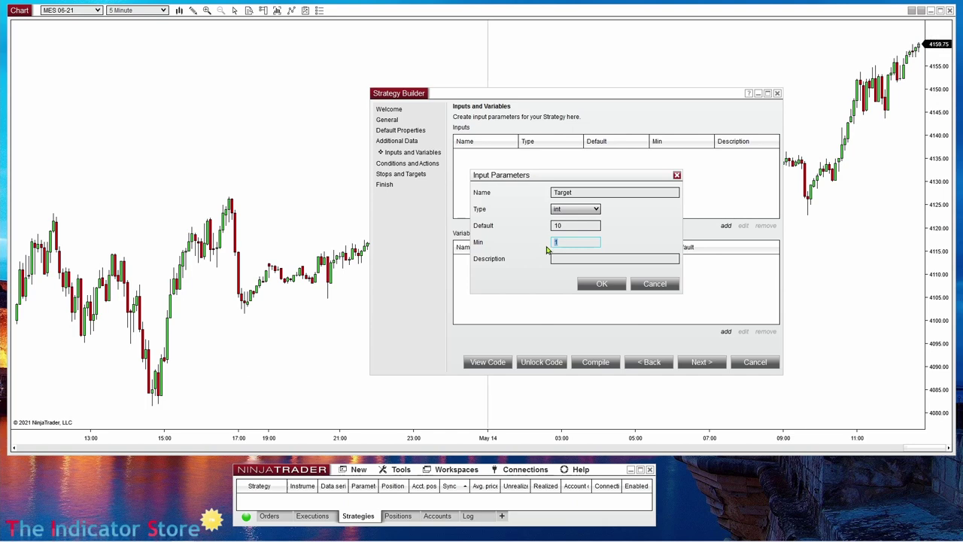
{"action": "key", "text": "BackSpace"}
{"action": "left_click", "coordinate": [602, 284]}
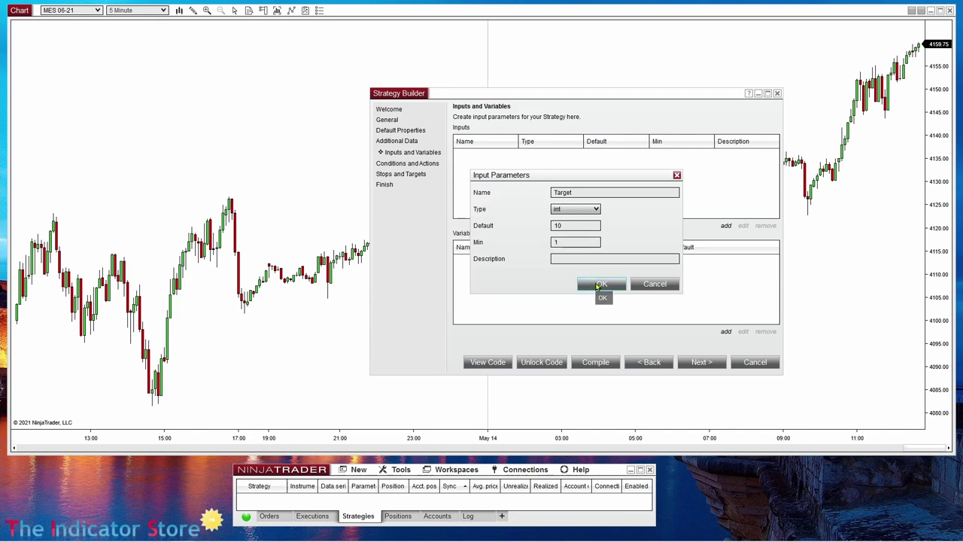
Step: Add an int input parameter named Stop with a default of 10 and a minimum of 1
{"action": "left_click", "coordinate": [726, 226]}
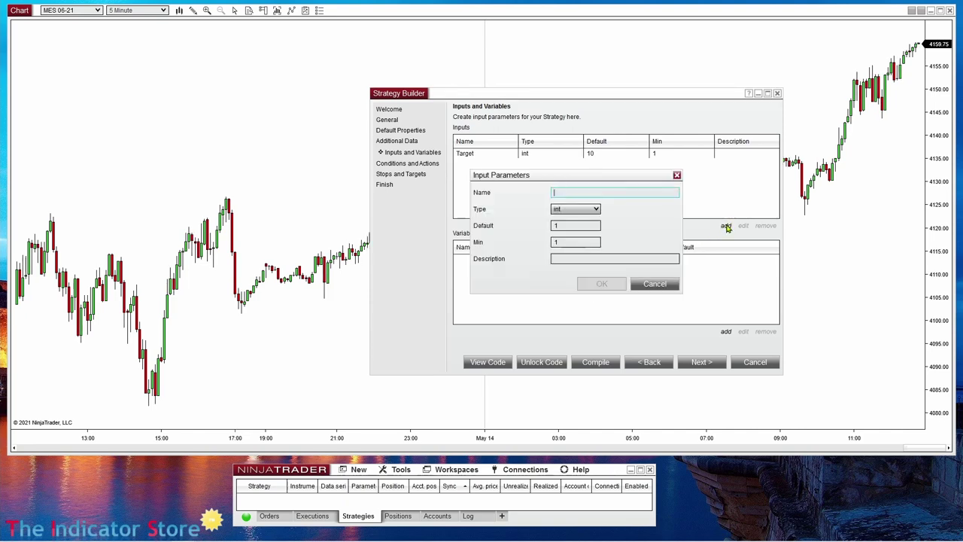
{"action": "type", "text": "Stop"}
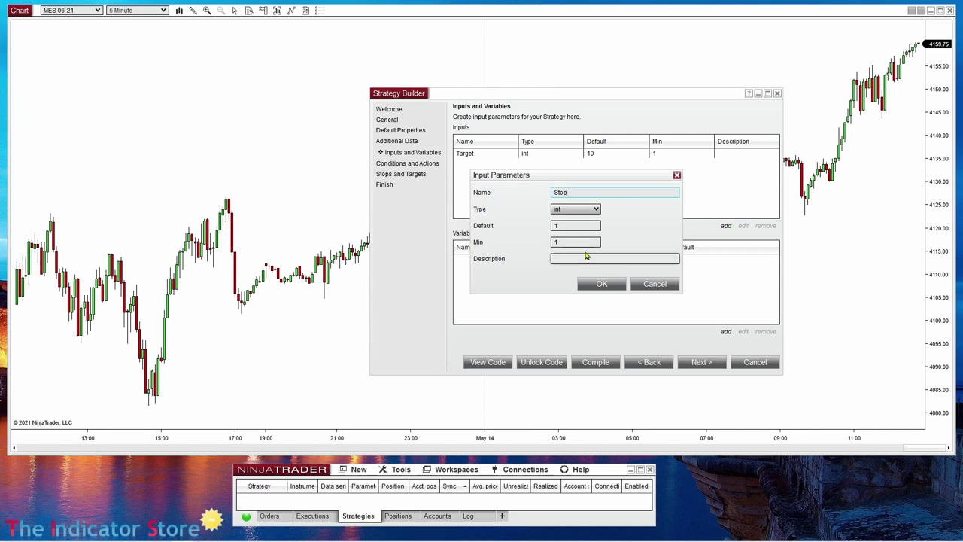
{"action": "left_click", "coordinate": [570, 225]}
{"action": "type", "text": "0"}
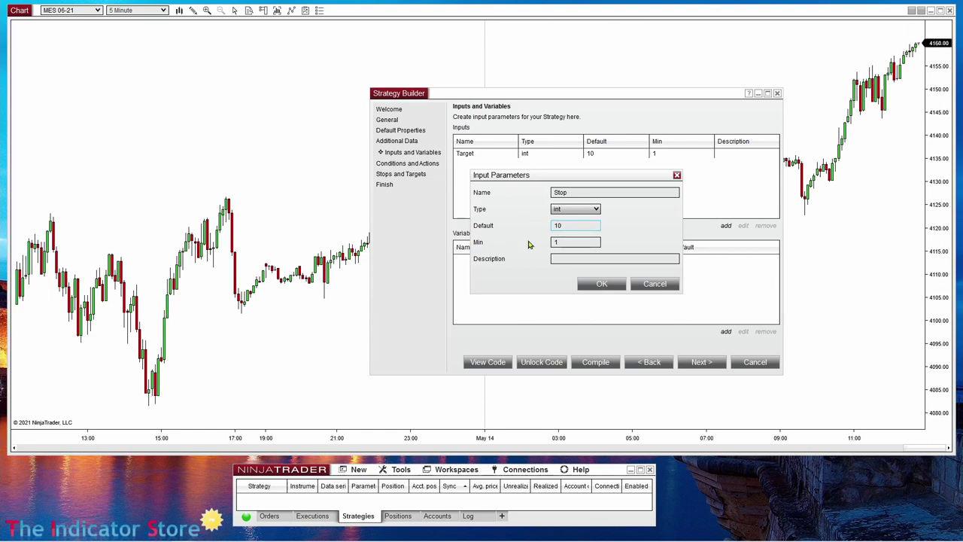
{"action": "left_click", "coordinate": [606, 285]}
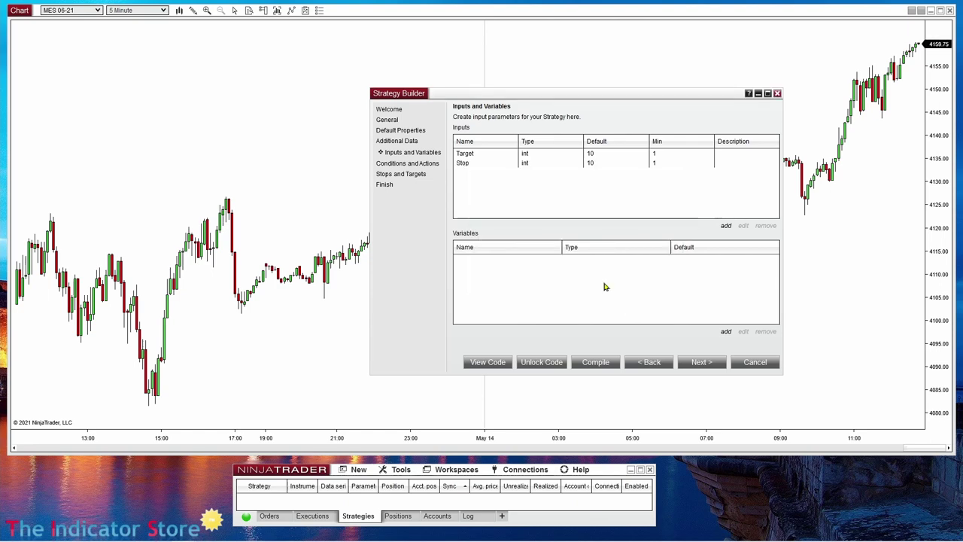
Step: Add an input parameter named Hora_Comienzo of type time with a default of 08:00 AM
{"action": "left_click_drag", "start_coordinate": [495, 95], "coordinate": [521, 88]}
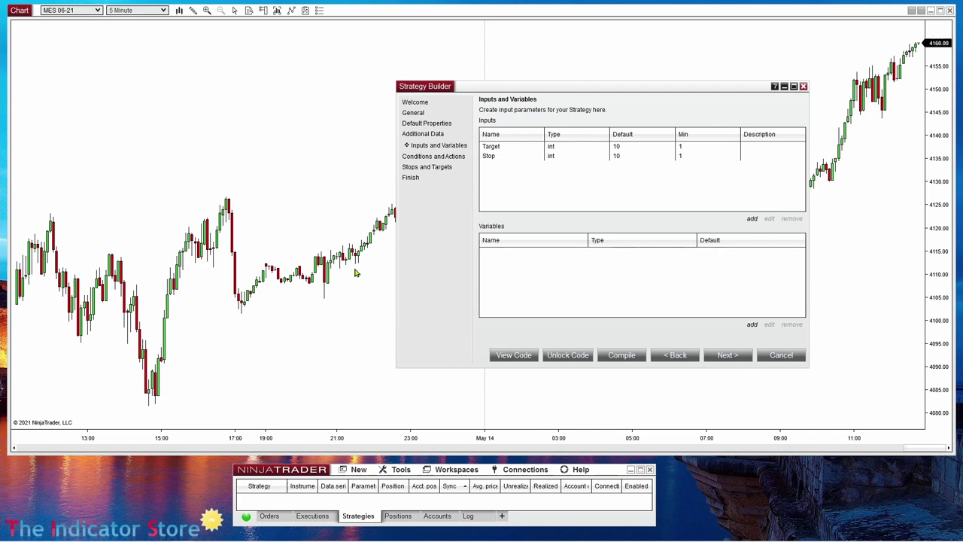
{"action": "left_click", "coordinate": [752, 219]}
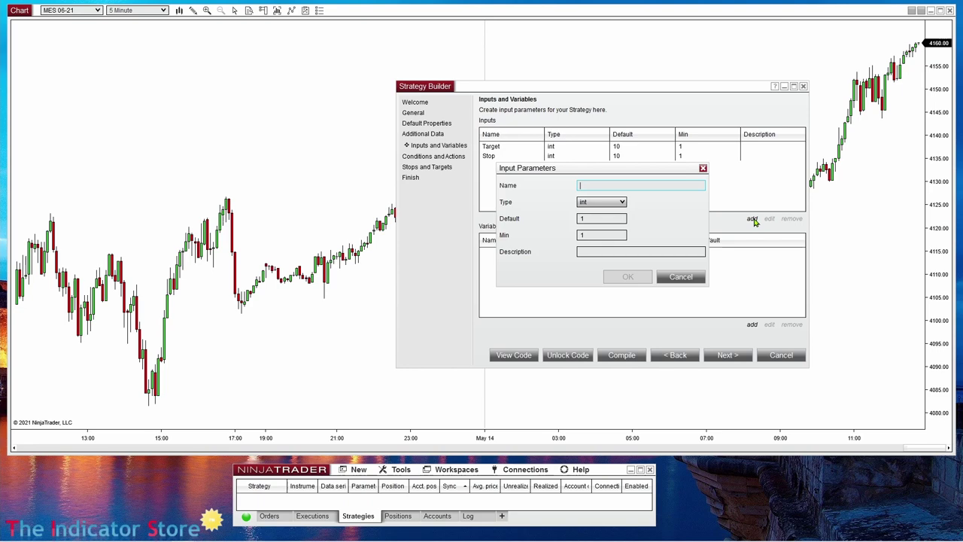
{"action": "type", "text": "Hora"}
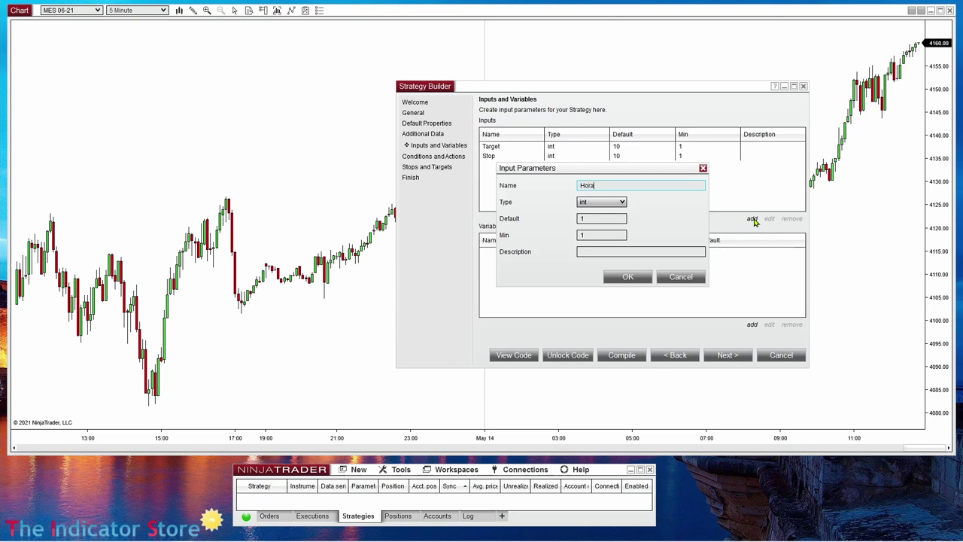
{"action": "type", "text": "_Comienzo"}
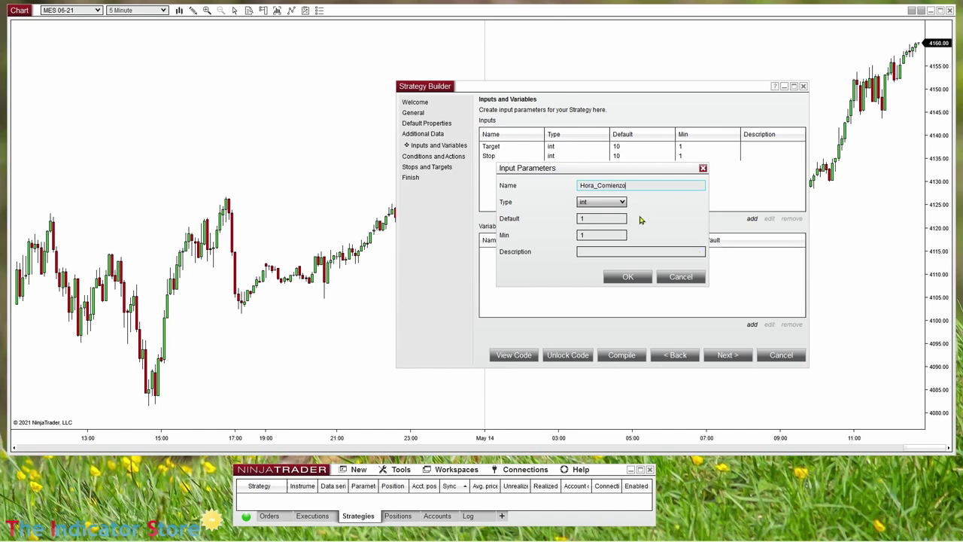
{"action": "left_click", "coordinate": [591, 201]}
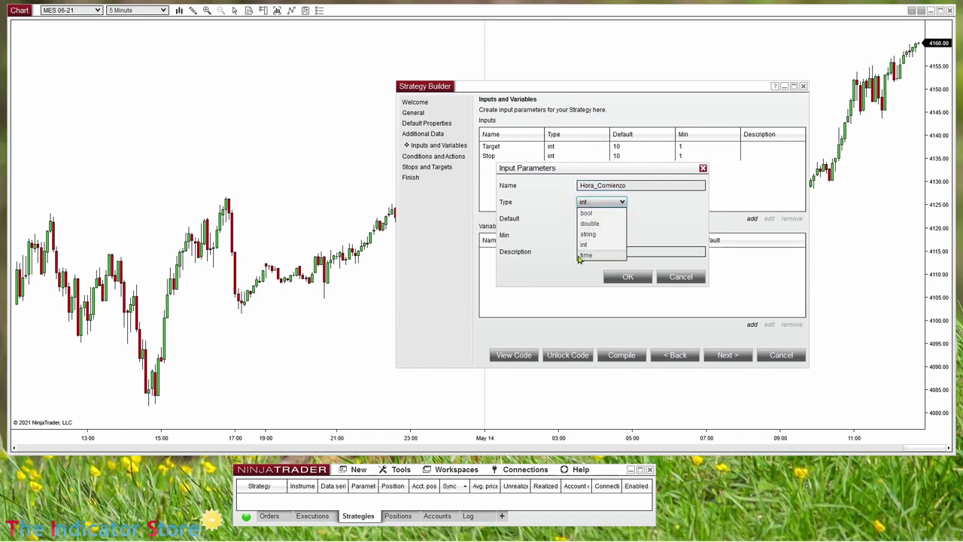
{"action": "left_click", "coordinate": [591, 256]}
{"action": "left_click", "coordinate": [594, 219]}
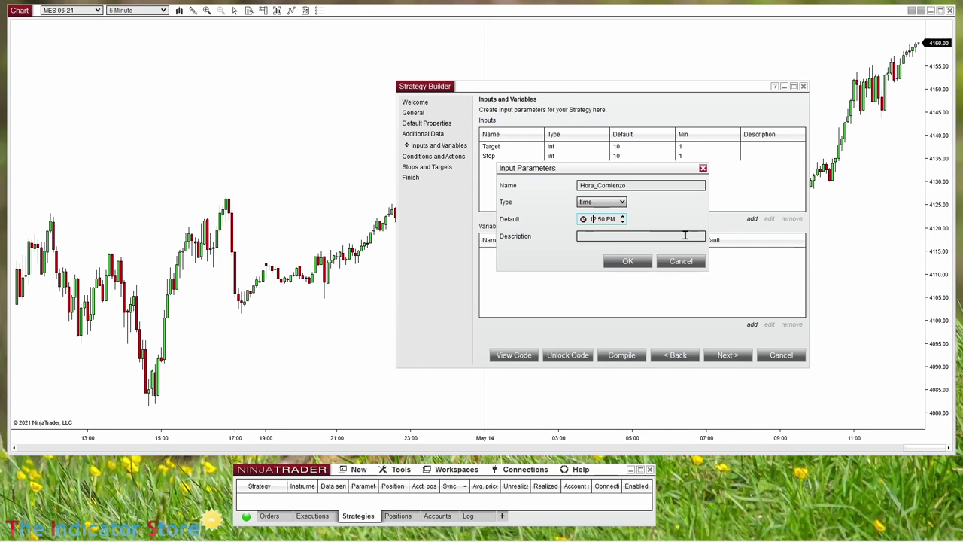
{"action": "key", "text": "shift+Right"}
{"action": "key", "text": "shift+Right"}
{"action": "type", "text": "08:00 a"}
{"action": "left_click", "coordinate": [627, 261]}
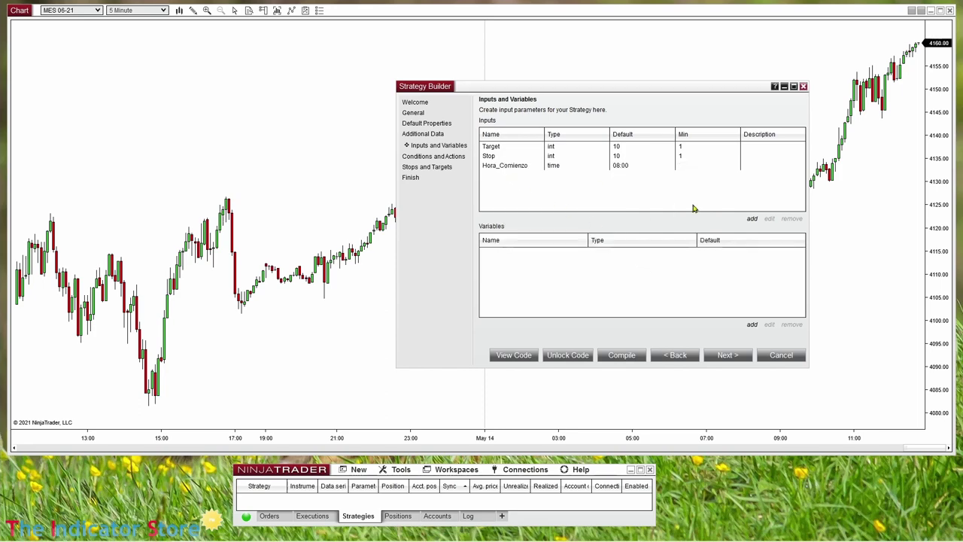
Step: Add an input parameter named Hora_Fin of type time with a default of 02:00 PM
{"action": "left_click", "coordinate": [752, 219]}
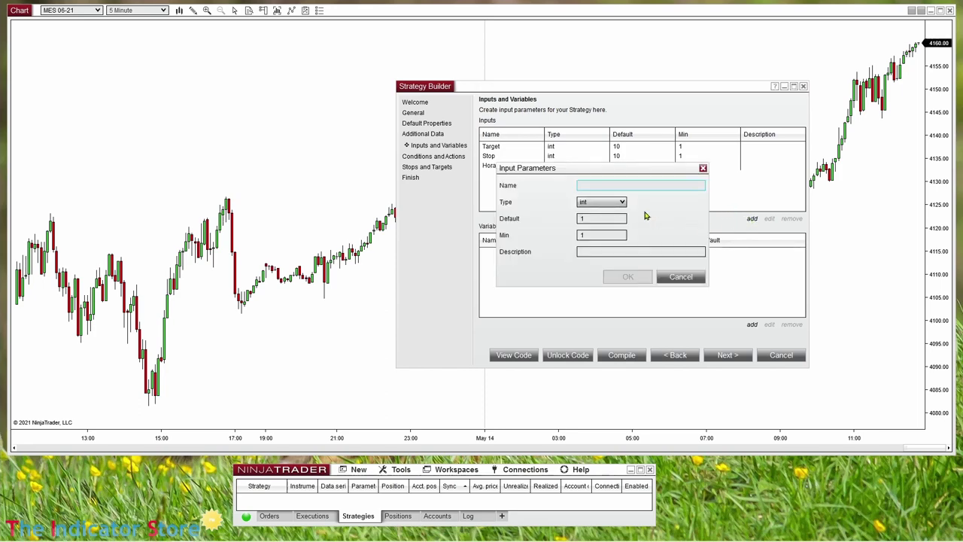
{"action": "type", "text": "Hora"}
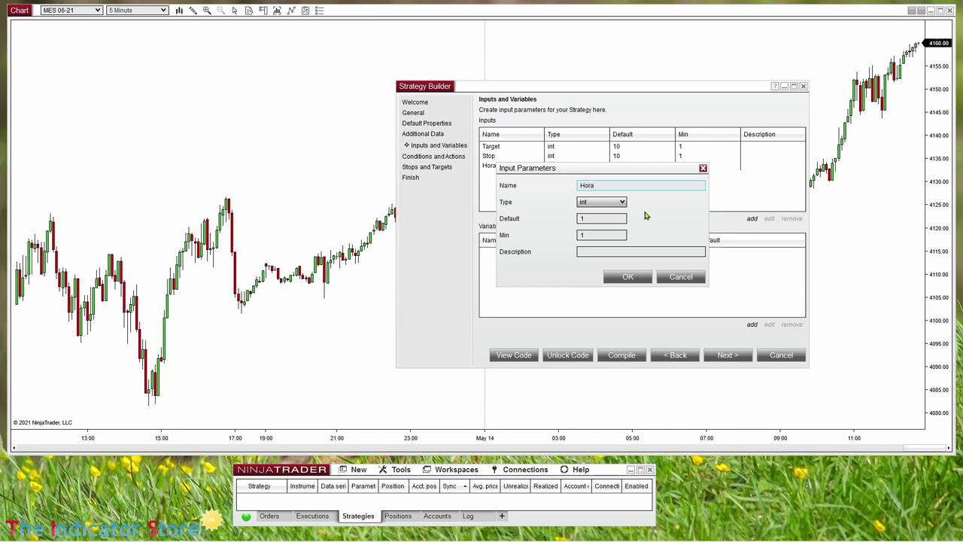
{"action": "type", "text": "_Fin"}
{"action": "left_click", "coordinate": [602, 205]}
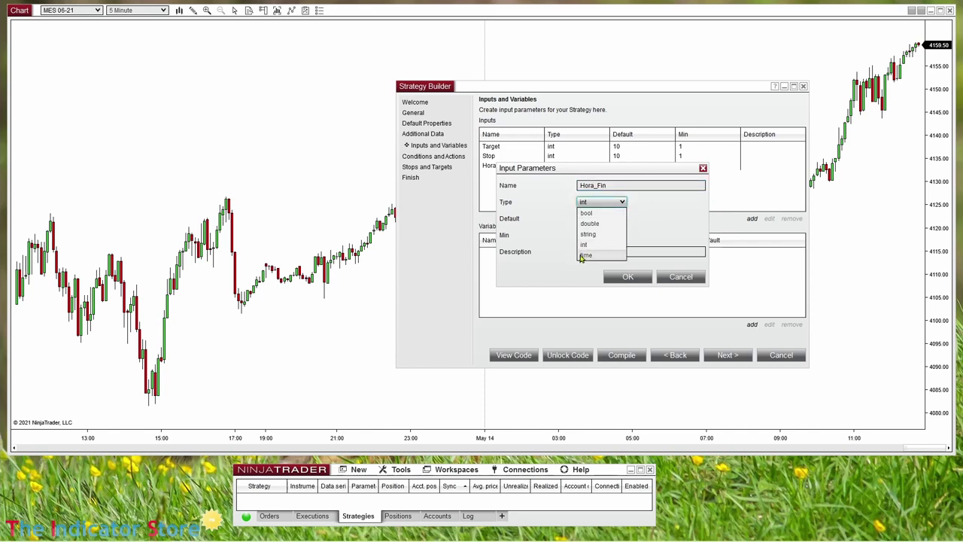
{"action": "left_click", "coordinate": [586, 256]}
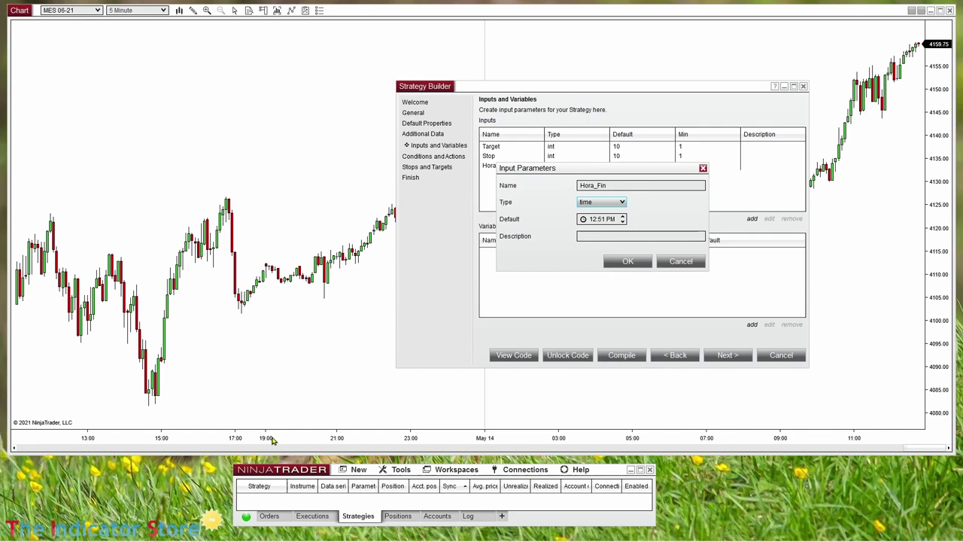
{"action": "left_click", "coordinate": [591, 218]}
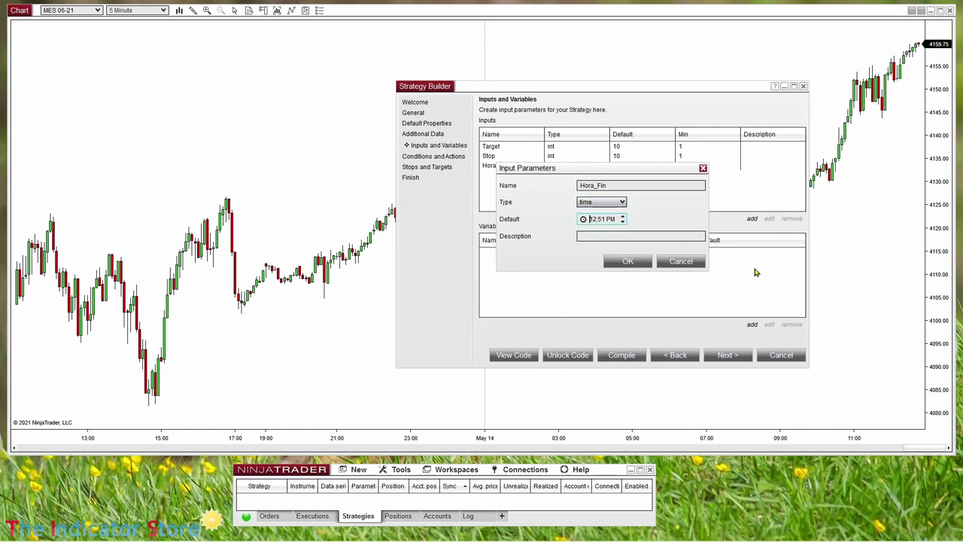
{"action": "key", "text": "Right"}
{"action": "type", "text": "02"}
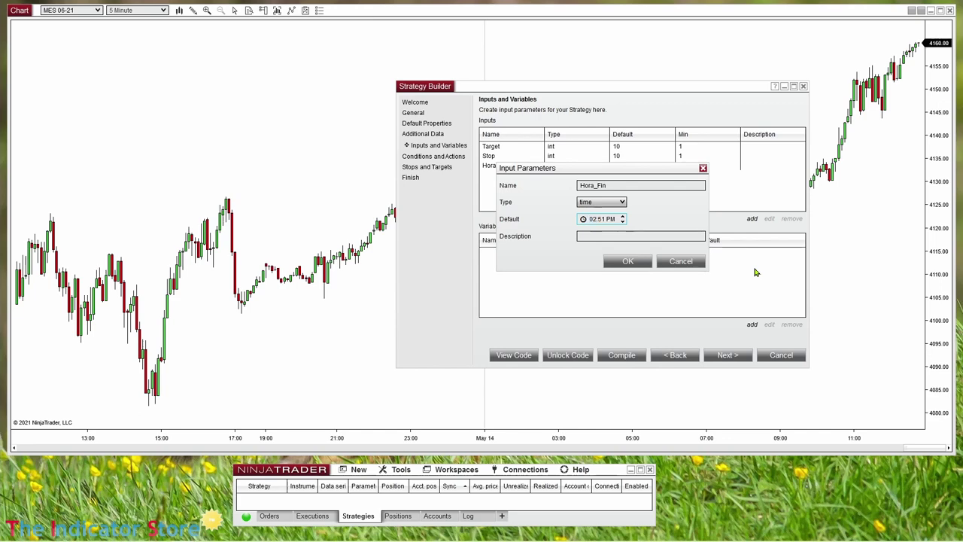
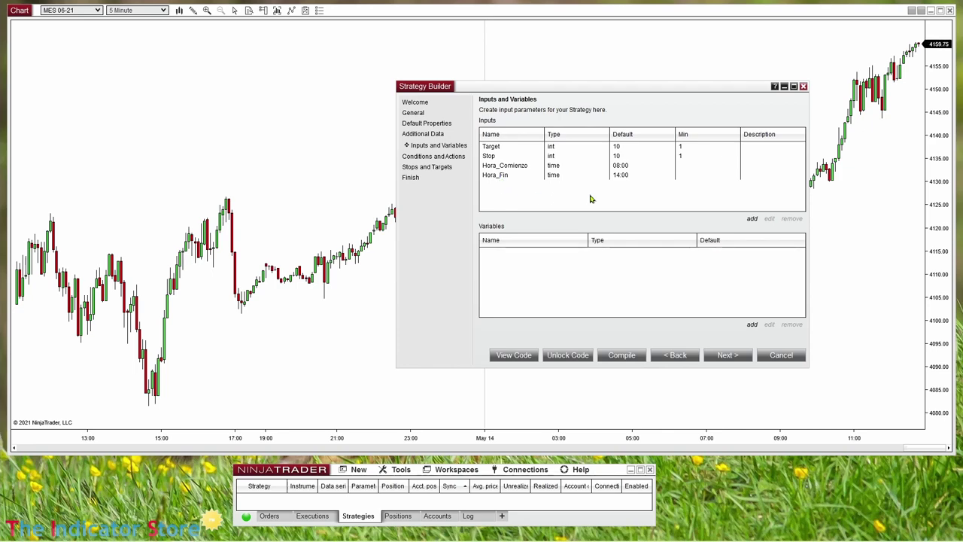
Step: Add an input parameter named Hora_Cierre of type time with a default of 03:00 PM
{"action": "left_click", "coordinate": [753, 220]}
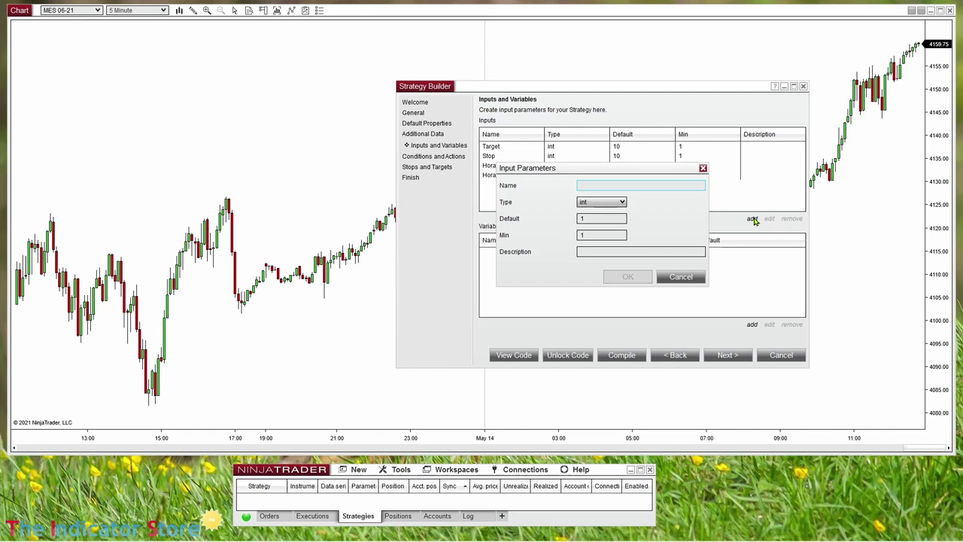
{"action": "type", "text": "Hora"}
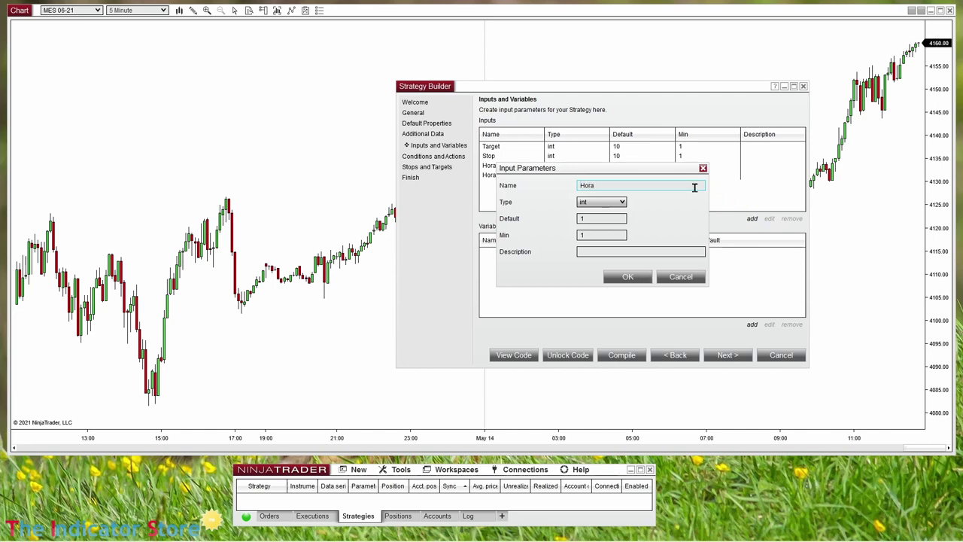
{"action": "left_click_drag", "start_coordinate": [629, 171], "coordinate": [606, 235]}
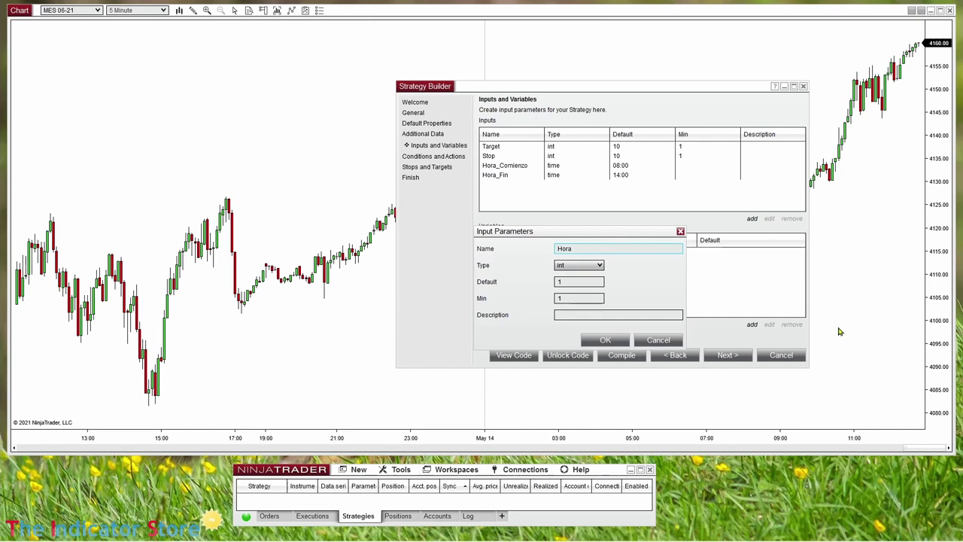
{"action": "type", "text": "_Cierre"}
{"action": "left_click", "coordinate": [567, 265]}
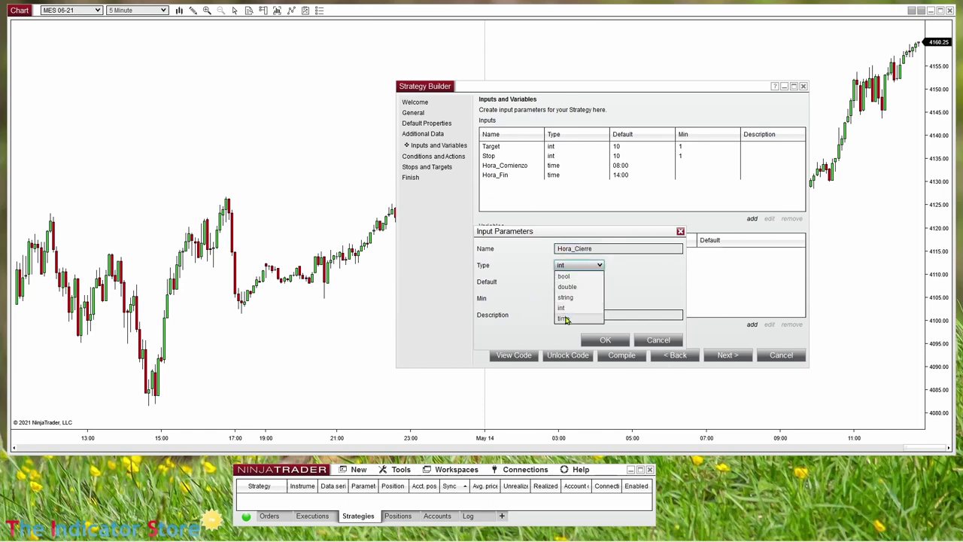
{"action": "left_click", "coordinate": [569, 317]}
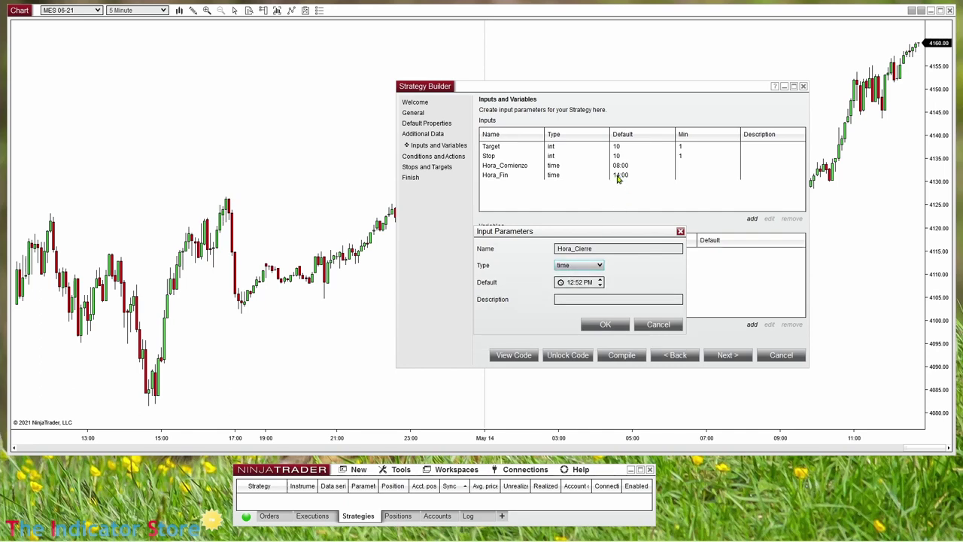
{"action": "left_click", "coordinate": [570, 282]}
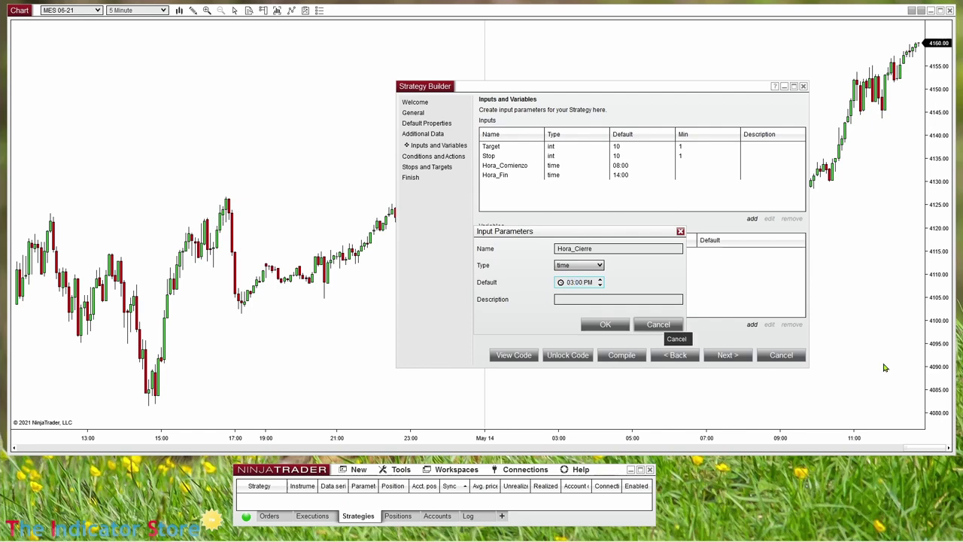
{"action": "left_click", "coordinate": [606, 327]}
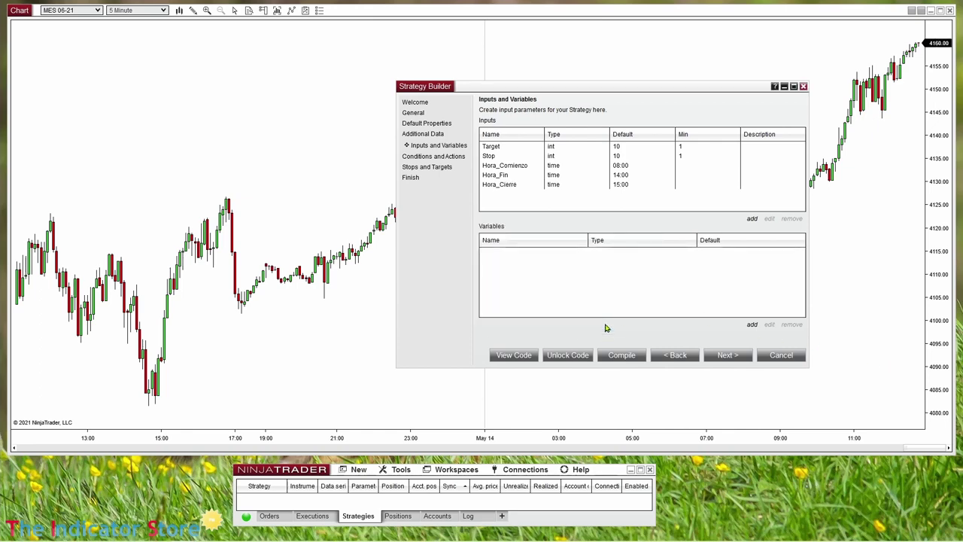
Step: Advance the strategy setup to Conditions and Actions, and move the builder aside to bring the chart to the front
{"action": "left_click", "coordinate": [734, 357]}
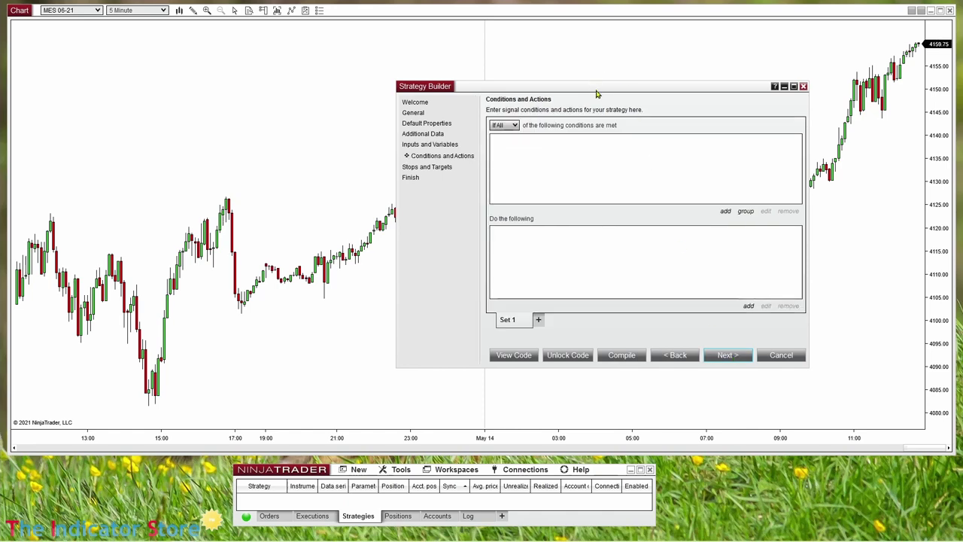
{"action": "left_click_drag", "start_coordinate": [596, 93], "coordinate": [698, 253]}
{"action": "left_click", "coordinate": [862, 189]}
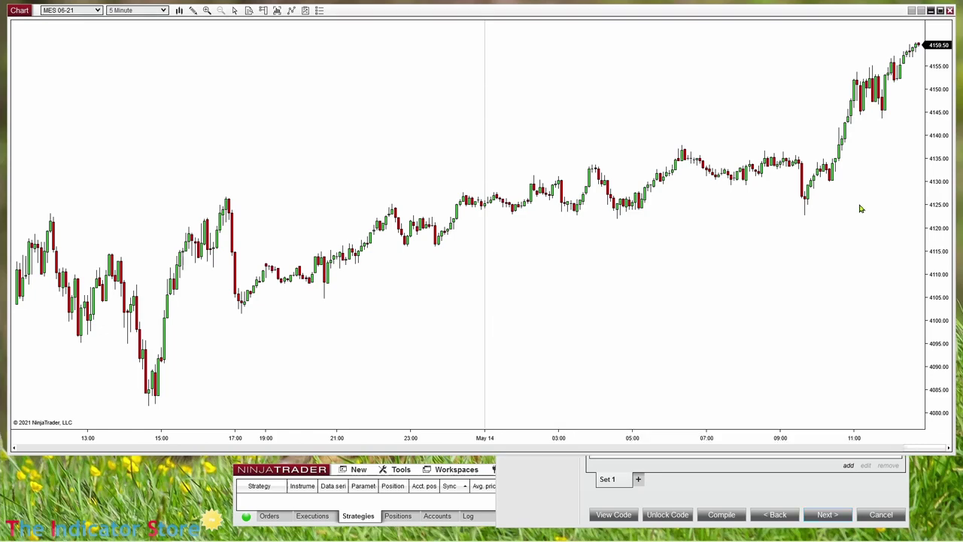
Step: Draw a rectangle on the chart around the candles from about 09:35 to 09:50 and shift it slightly upward
{"action": "left_click_drag", "start_coordinate": [810, 438], "coordinate": [359, 427]}
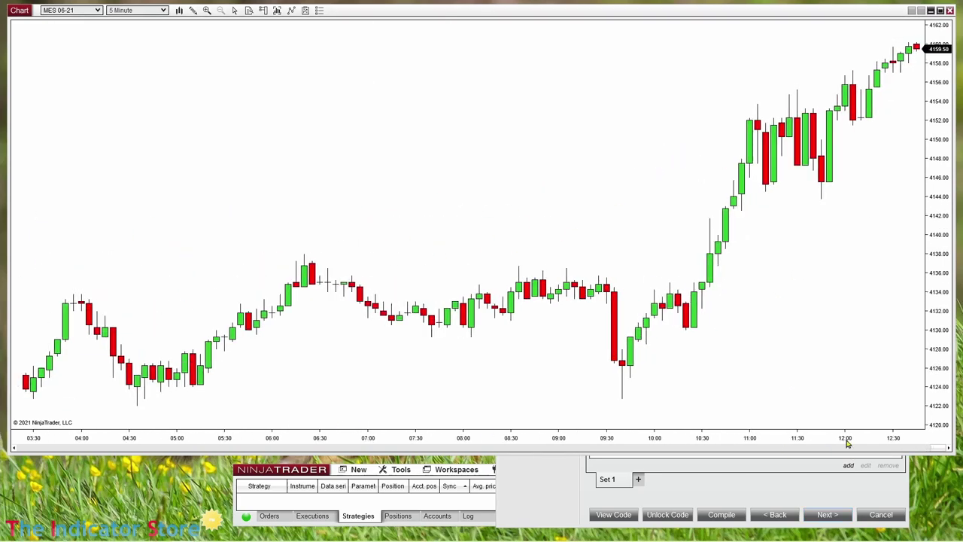
{"action": "left_click_drag", "start_coordinate": [823, 438], "coordinate": [335, 437]}
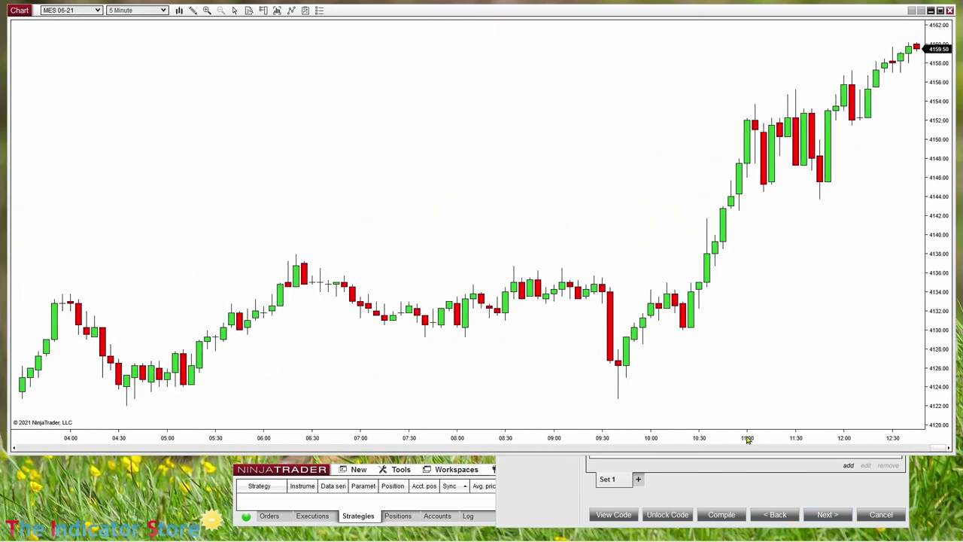
{"action": "left_click_drag", "start_coordinate": [738, 439], "coordinate": [589, 438]}
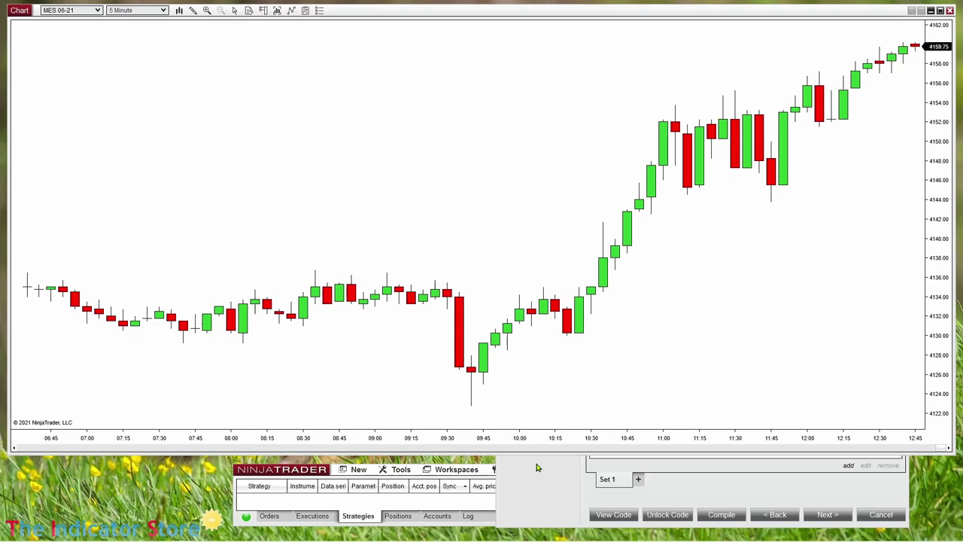
{"action": "left_click_drag", "start_coordinate": [508, 443], "coordinate": [559, 441]}
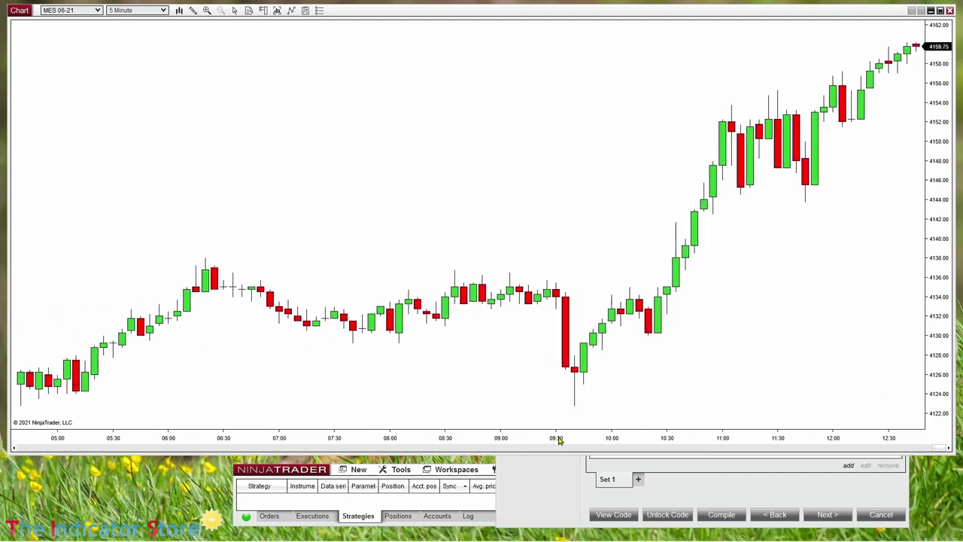
{"action": "left_click", "coordinate": [194, 10]}
{"action": "scroll", "coordinate": [261, 258], "scroll_direction": "down", "scroll_amount": 2}
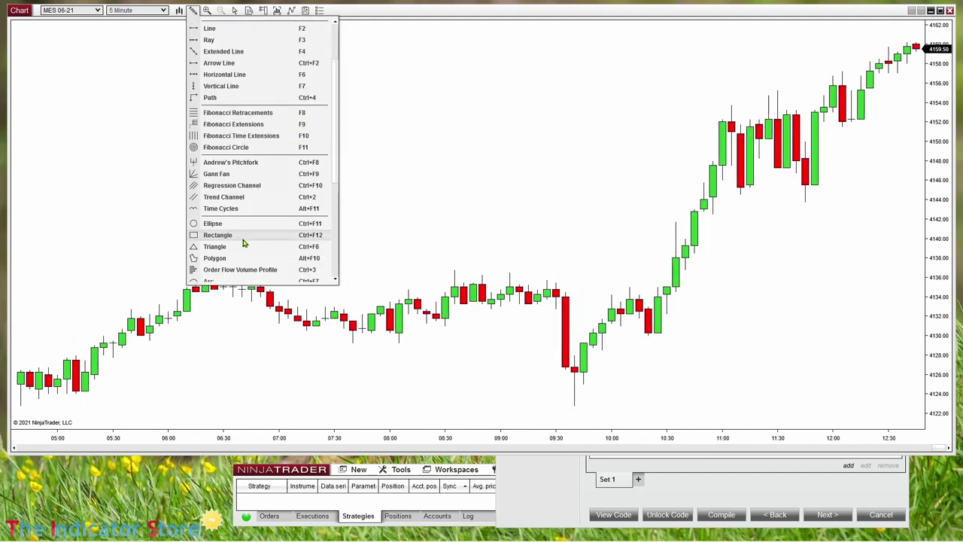
{"action": "left_click", "coordinate": [243, 242]}
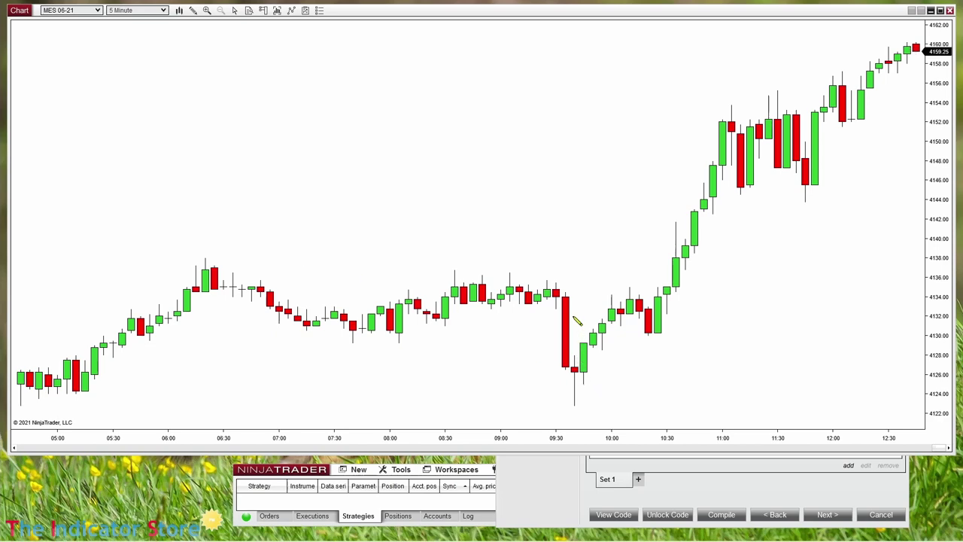
{"action": "mouse_move", "coordinate": [570, 323]}
{"action": "left_mouse_down"}
{"action": "mouse_move", "coordinate": [595, 428]}
{"action": "mouse_move", "coordinate": [573, 384]}
{"action": "mouse_move", "coordinate": [594, 424]}
{"action": "mouse_move", "coordinate": [561, 442]}
{"action": "left_mouse_up"}
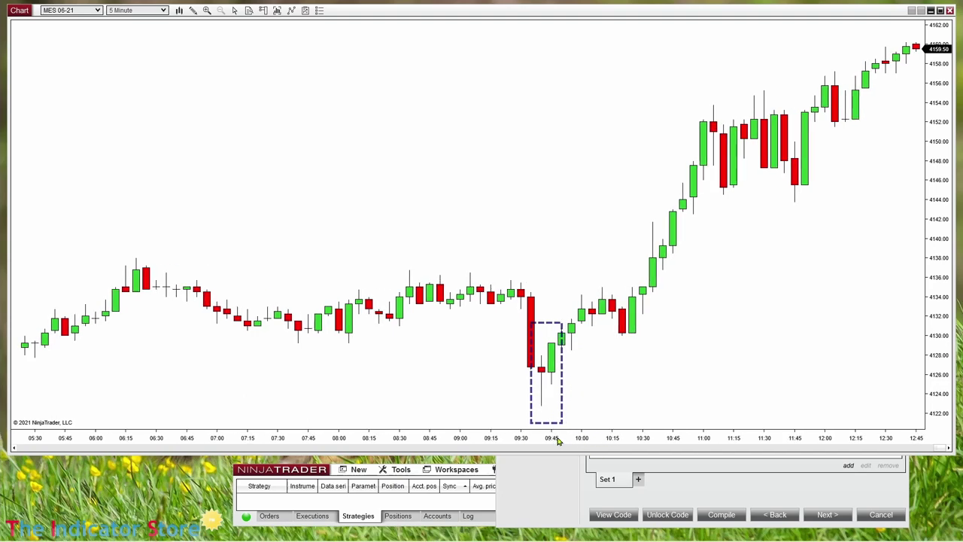
{"action": "mouse_move", "coordinate": [562, 407]}
{"action": "left_mouse_down"}
{"action": "mouse_move", "coordinate": [610, 349]}
{"action": "mouse_move", "coordinate": [642, 355]}
{"action": "mouse_move", "coordinate": [744, 187]}
{"action": "mouse_move", "coordinate": [540, 399]}
{"action": "mouse_move", "coordinate": [566, 395]}
{"action": "left_mouse_up"}
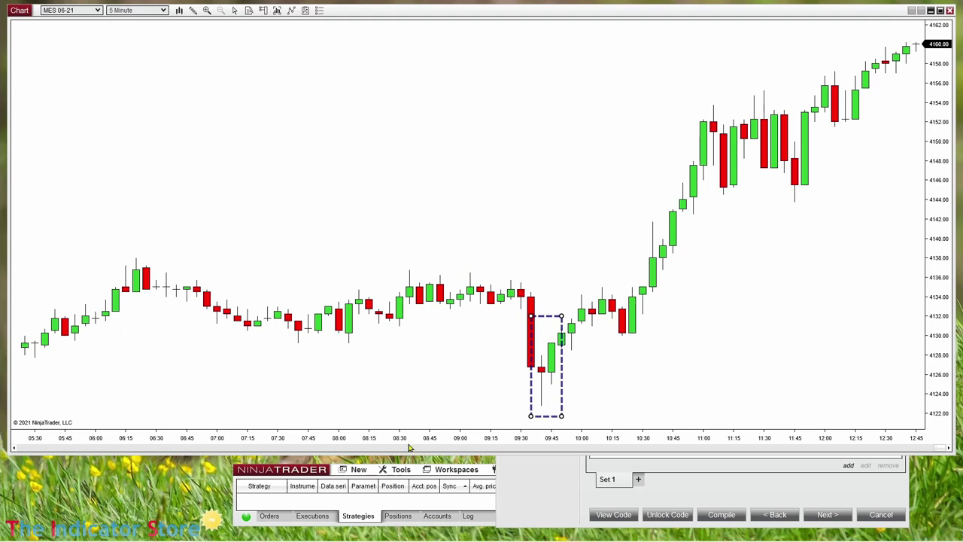
Step: Draw two arrow lines from the left pointing to the close and the open of the red 09:40 candle
{"action": "left_click_drag", "start_coordinate": [412, 442], "coordinate": [561, 438]}
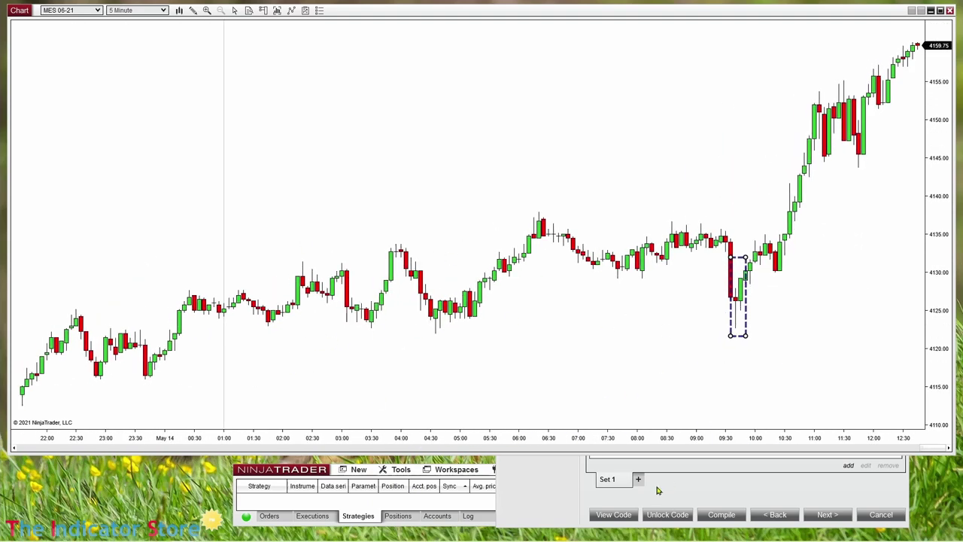
{"action": "left_click_drag", "start_coordinate": [775, 441], "coordinate": [452, 441]}
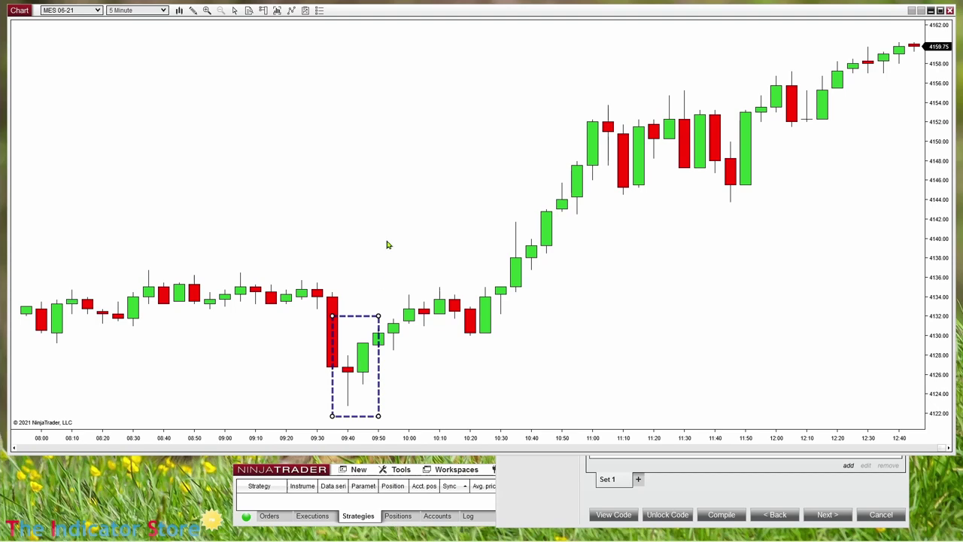
{"action": "left_click_drag", "start_coordinate": [396, 208], "coordinate": [640, 213]}
{"action": "left_click_drag", "start_coordinate": [737, 447], "coordinate": [572, 435]}
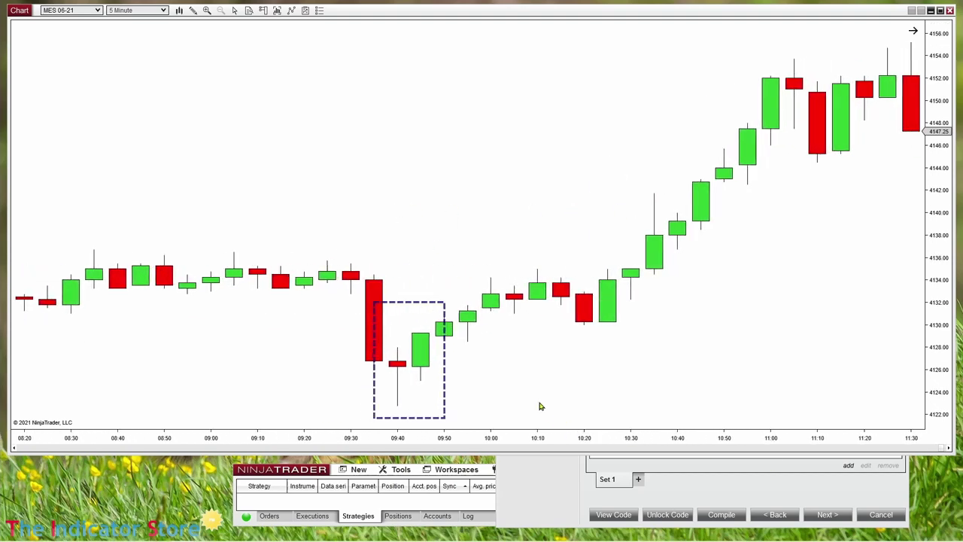
{"action": "key", "text": "ctrl+r"}
{"action": "left_click", "coordinate": [280, 397]}
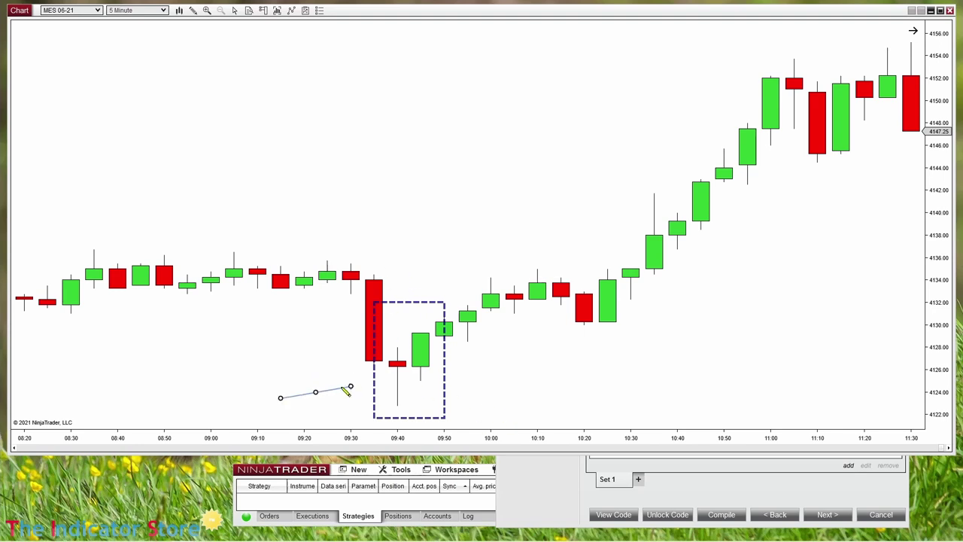
{"action": "left_click", "coordinate": [395, 367]}
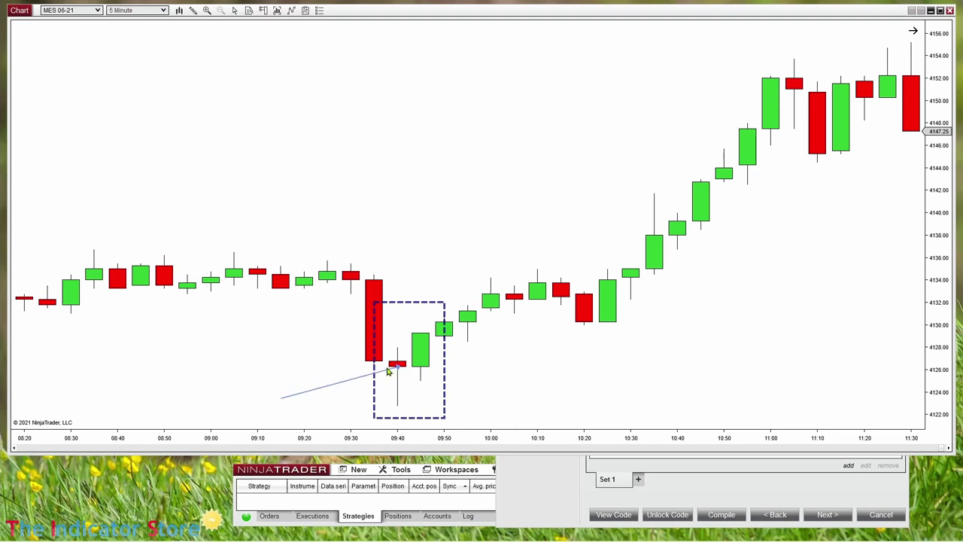
{"action": "left_click", "coordinate": [257, 314]}
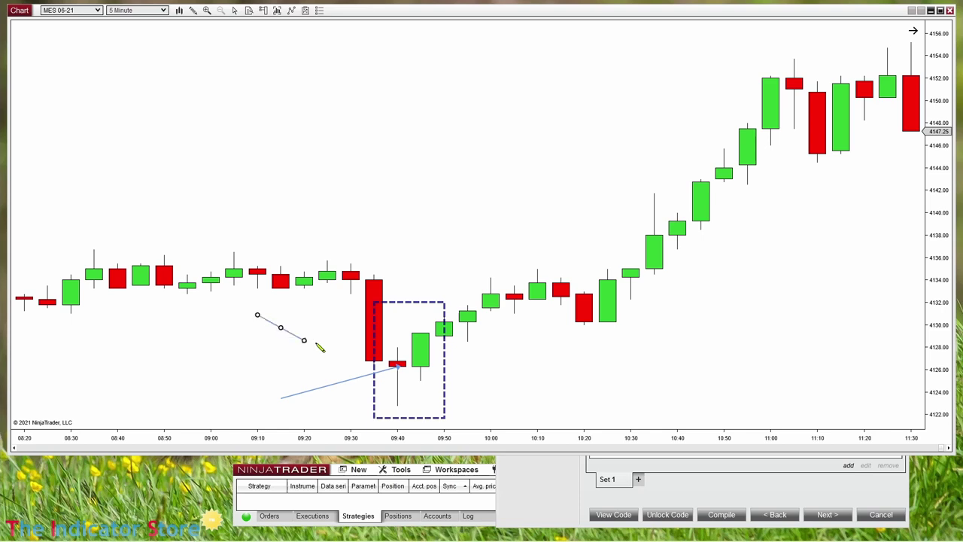
{"action": "left_click", "coordinate": [399, 364]}
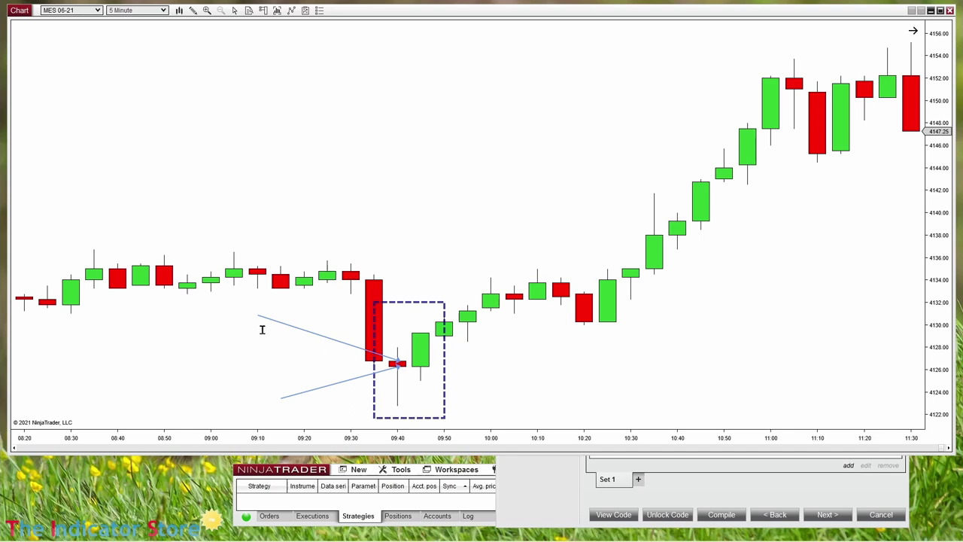
Step: Label the red 09:40 candle's upper arrow line "open" and its lower arrow line "close"
{"action": "left_click", "coordinate": [226, 310]}
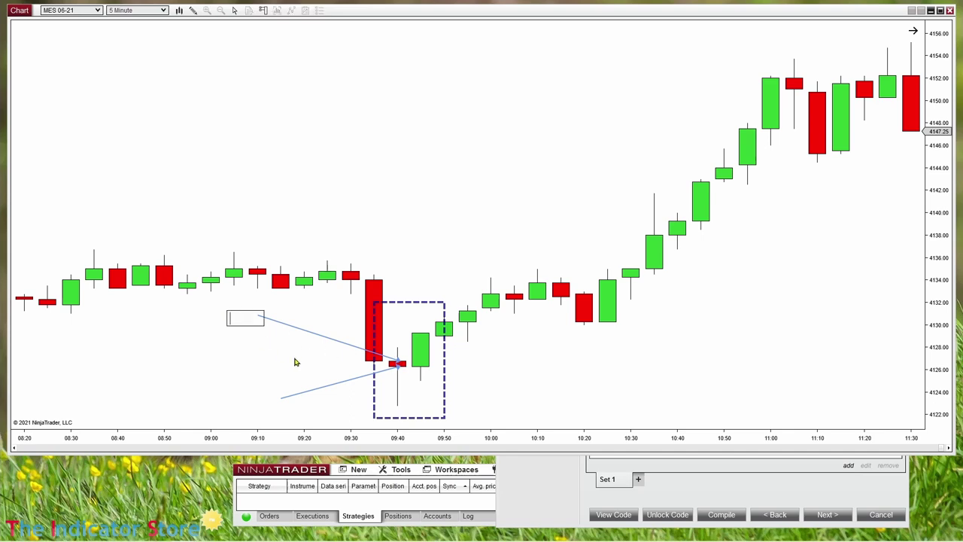
{"action": "type", "text": "open"}
{"action": "left_click", "coordinate": [221, 401]}
{"action": "left_click", "coordinate": [232, 398]}
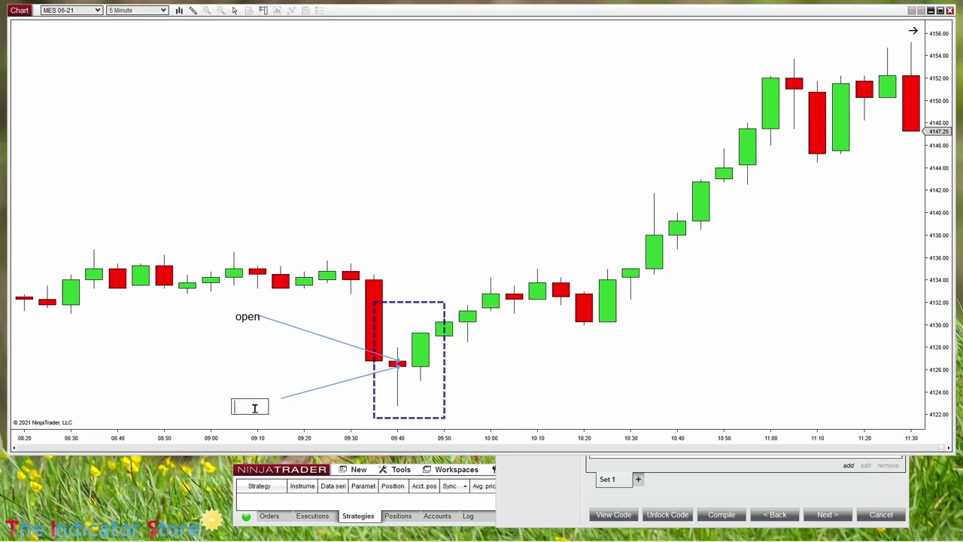
{"action": "type", "text": "close"}
{"action": "left_click", "coordinate": [287, 385]}
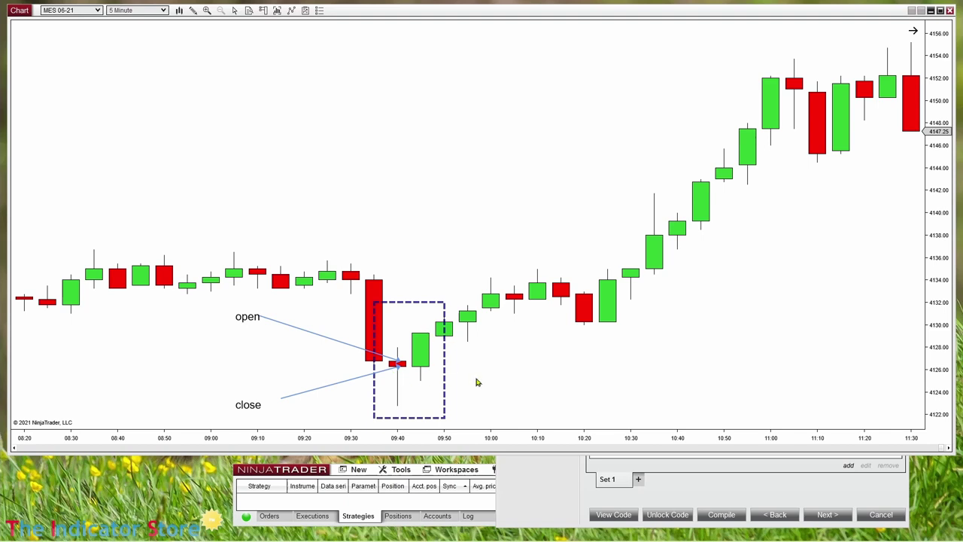
Step: Draw two arrow lines from the right pointing to the open and the close of the green 09:45 candle
{"action": "left_click", "coordinate": [561, 407]}
{"action": "left_click", "coordinate": [440, 371]}
{"action": "left_click", "coordinate": [491, 230]}
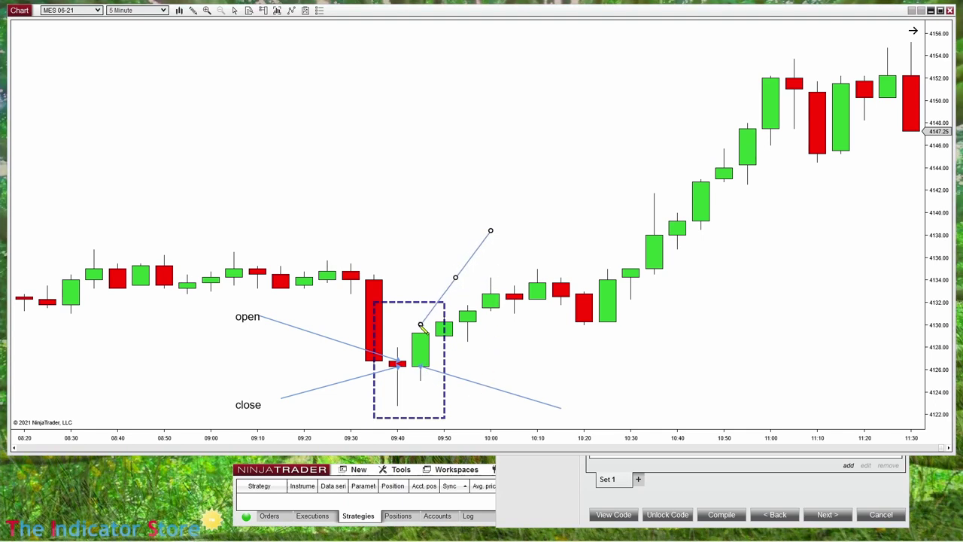
{"action": "left_click", "coordinate": [424, 339]}
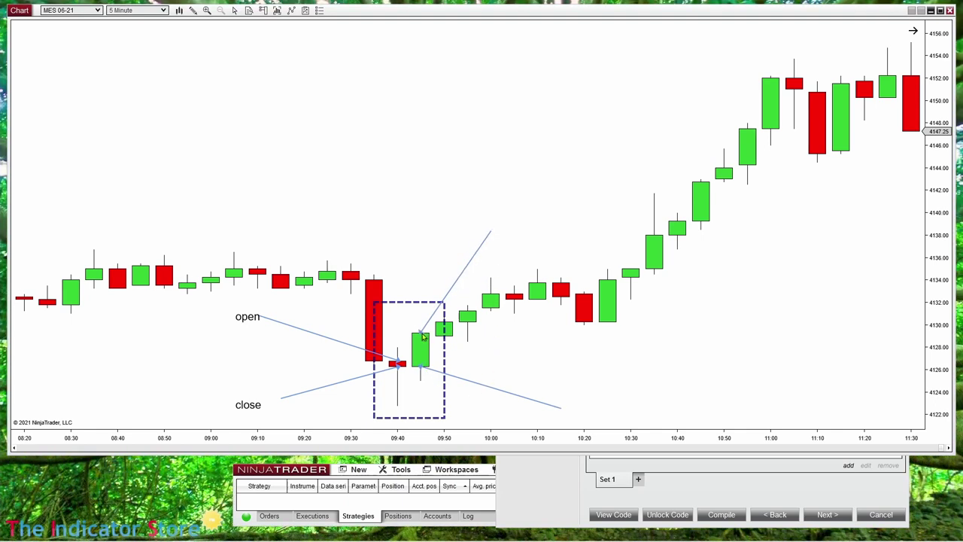
Step: Label the green 09:45 candle's upper arrow line "close" and its lower arrow line "open"
{"action": "left_click", "coordinate": [496, 219]}
{"action": "type", "text": "close"}
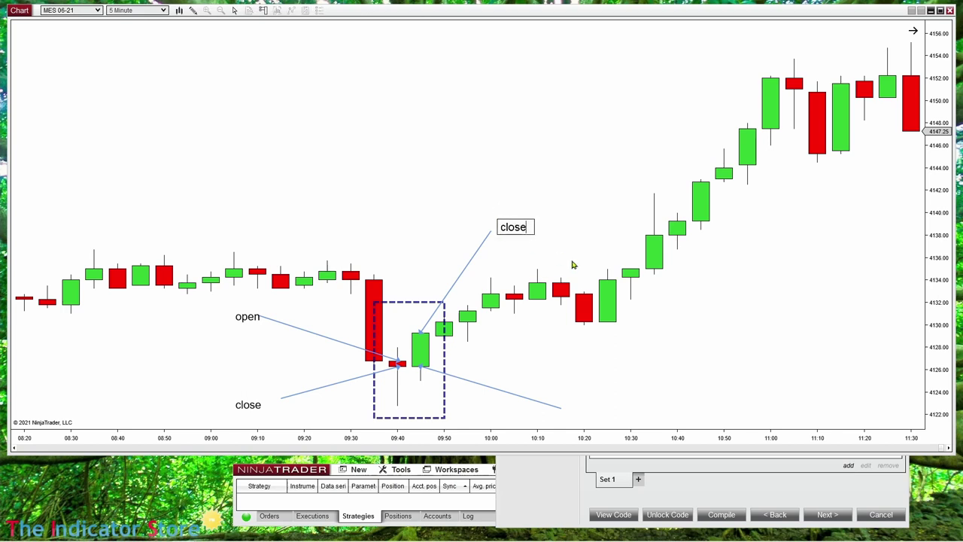
{"action": "left_click", "coordinate": [572, 413]}
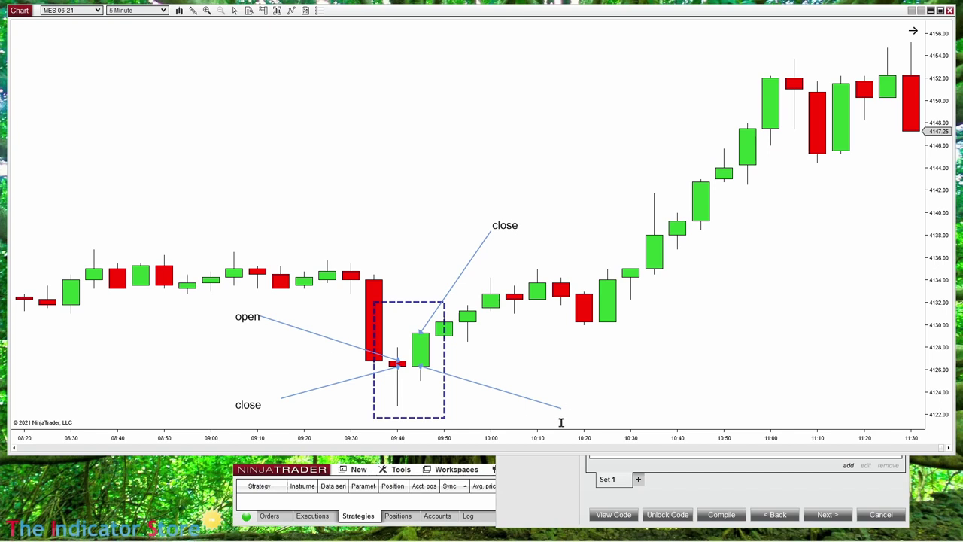
{"action": "left_click", "coordinate": [572, 415]}
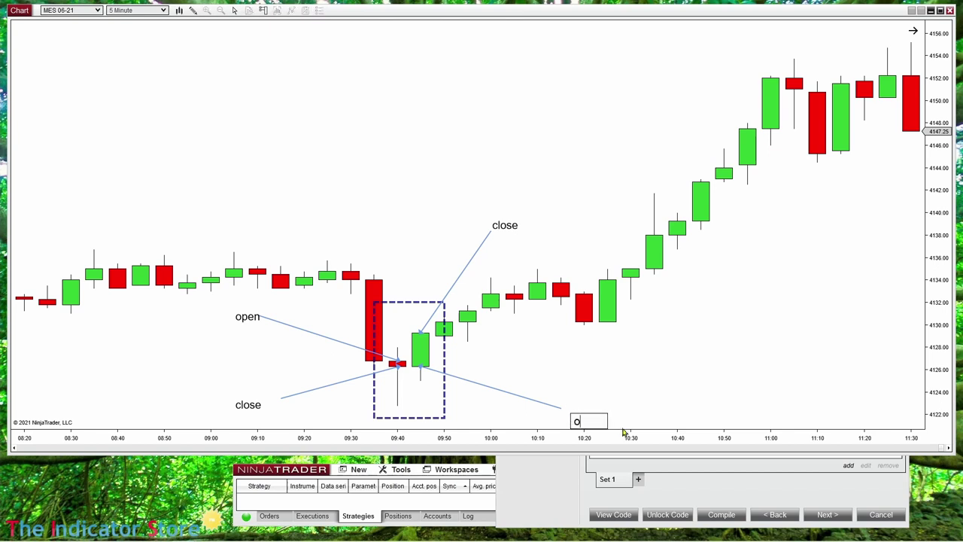
{"action": "left_click", "coordinate": [618, 407]}
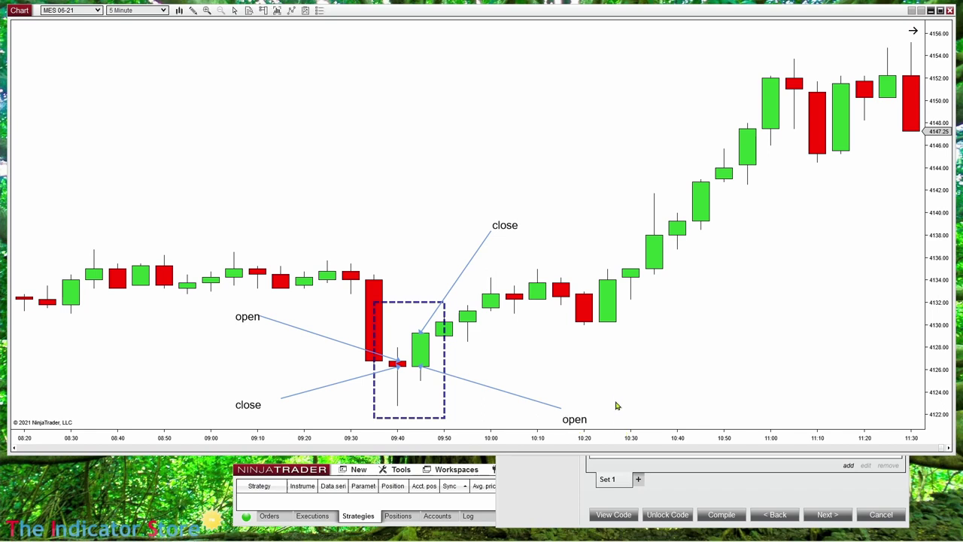
Step: Move the green candle's "open" label and the dashed rectangle slightly upward
{"action": "left_click_drag", "start_coordinate": [577, 419], "coordinate": [577, 406]}
{"action": "left_click", "coordinate": [572, 375]}
{"action": "mouse_move", "coordinate": [426, 419]}
{"action": "left_mouse_down"}
{"action": "mouse_move", "coordinate": [392, 416]}
{"action": "mouse_move", "coordinate": [423, 405]}
{"action": "left_mouse_up"}
Step: Disable the drawing snap mode and refit the dashed rectangle tightly around the red 09:40 and green 09:45 candles
{"action": "right_click", "coordinate": [401, 132]}
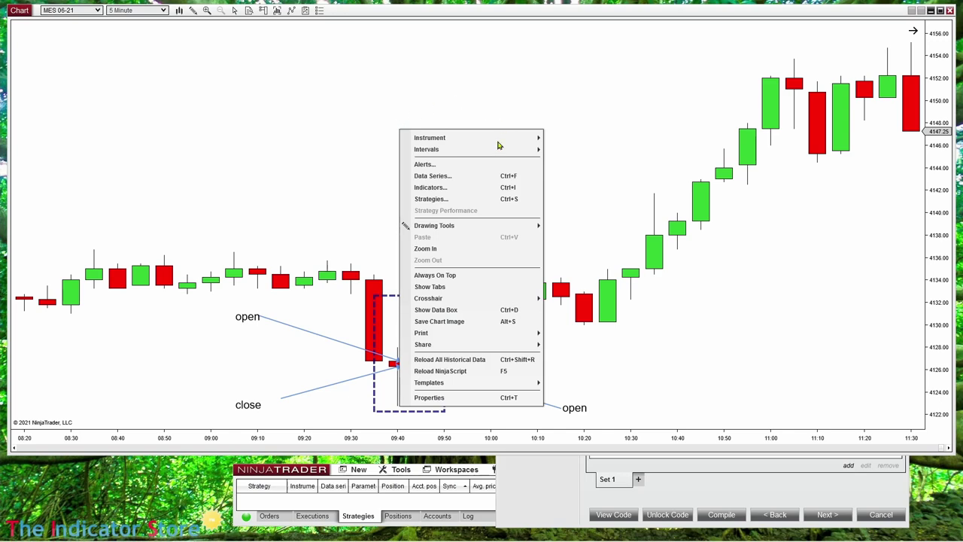
{"action": "mouse_move", "coordinate": [475, 227]}
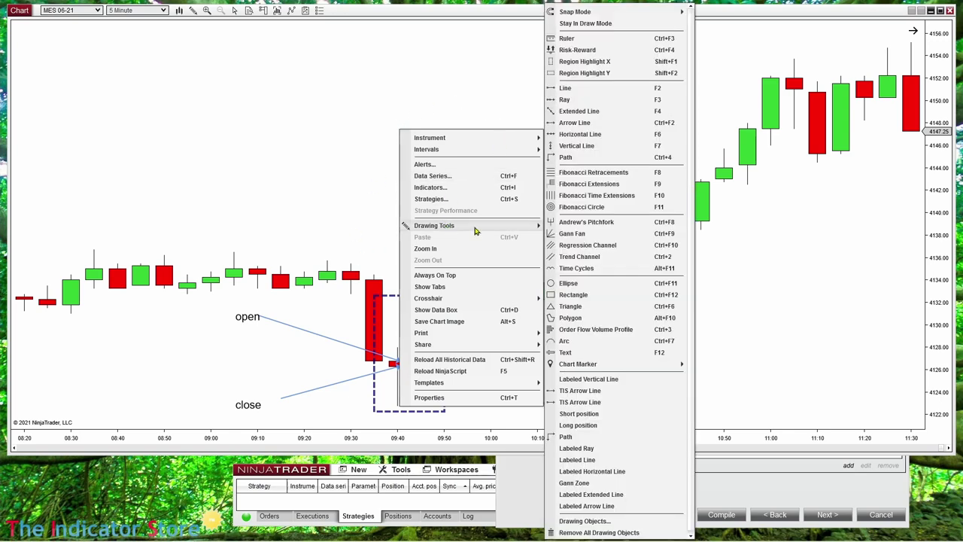
{"action": "mouse_move", "coordinate": [638, 17]}
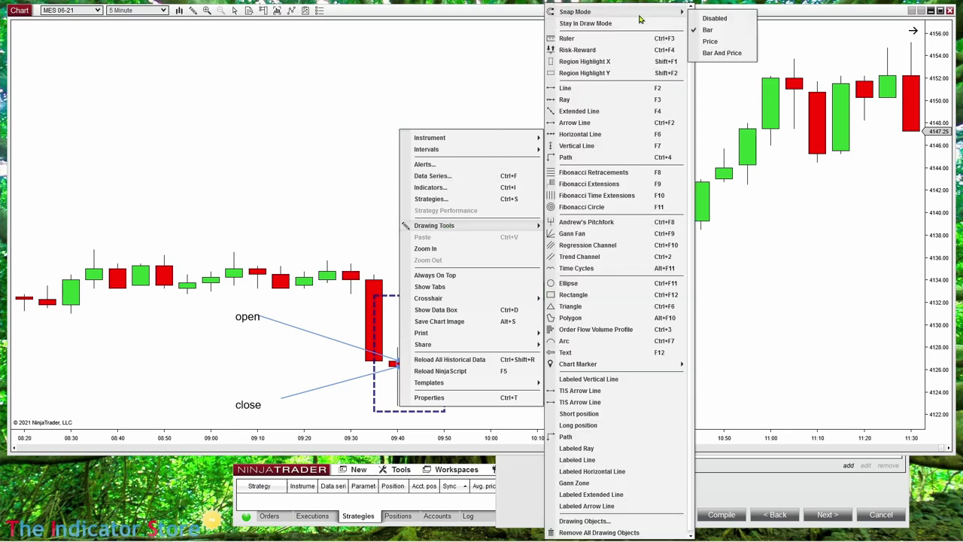
{"action": "left_click", "coordinate": [719, 18]}
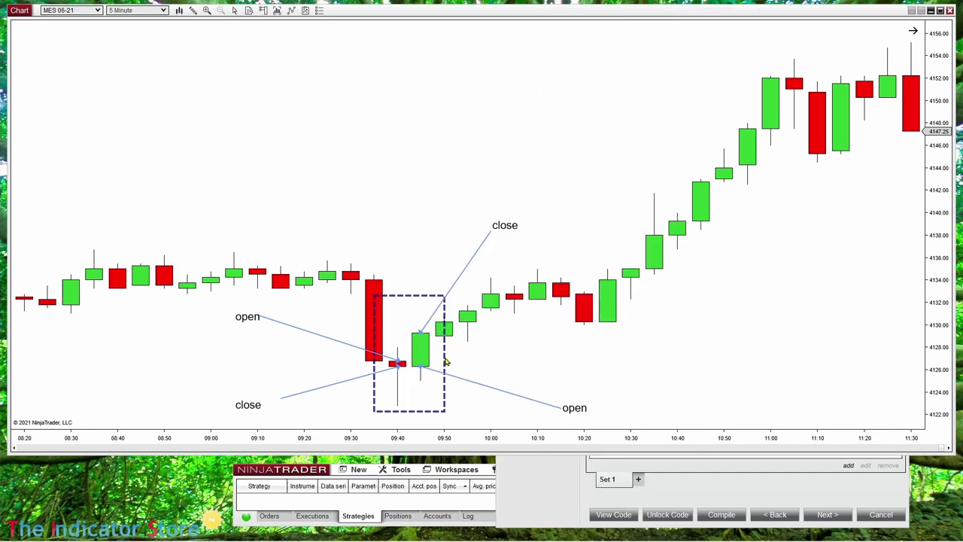
{"action": "left_click_drag", "start_coordinate": [445, 362], "coordinate": [434, 356]}
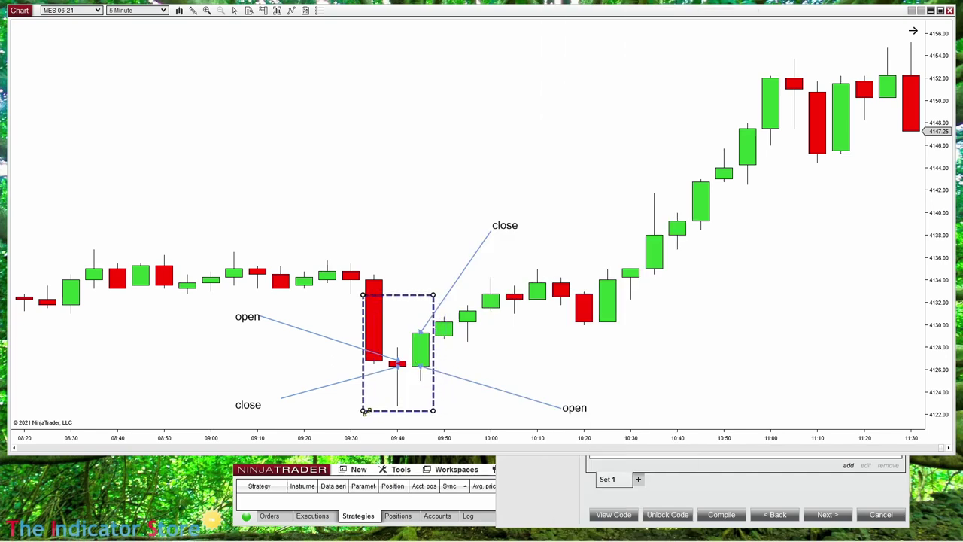
{"action": "left_click_drag", "start_coordinate": [365, 411], "coordinate": [386, 410]}
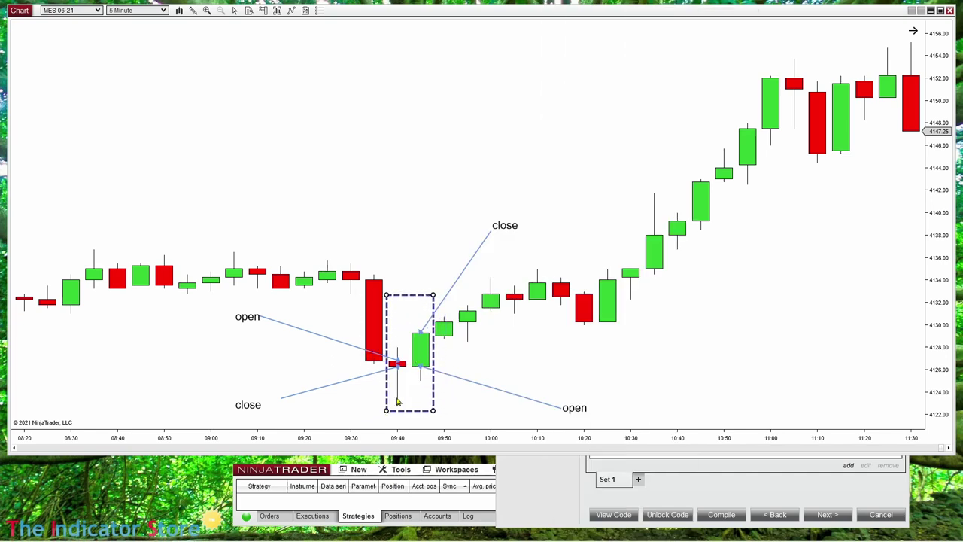
{"action": "left_click", "coordinate": [432, 200]}
Step: Draw a vertical arrow line pointing down to the green 09:45 candle and label its upper end "bar 0"
{"action": "left_click_drag", "start_coordinate": [420, 157], "coordinate": [422, 314]}
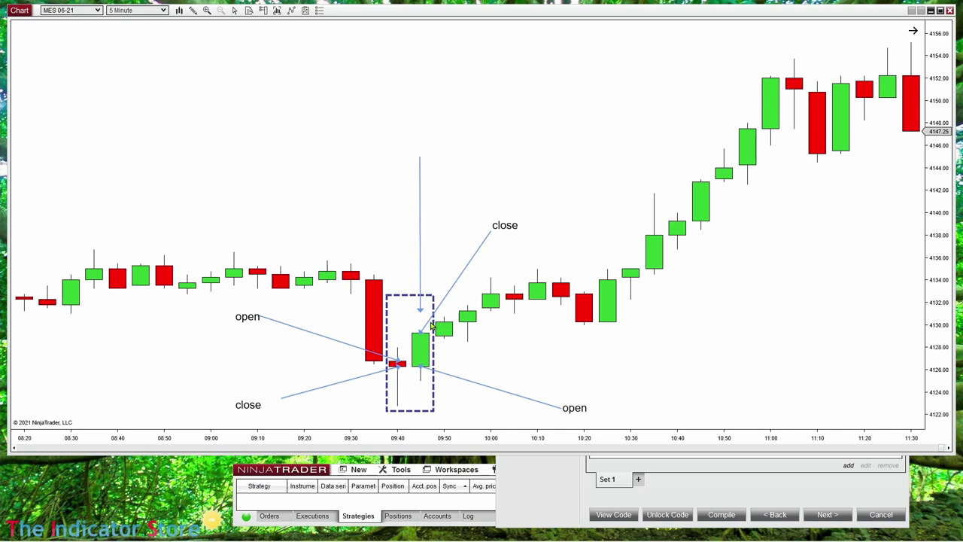
{"action": "left_click", "coordinate": [406, 134]}
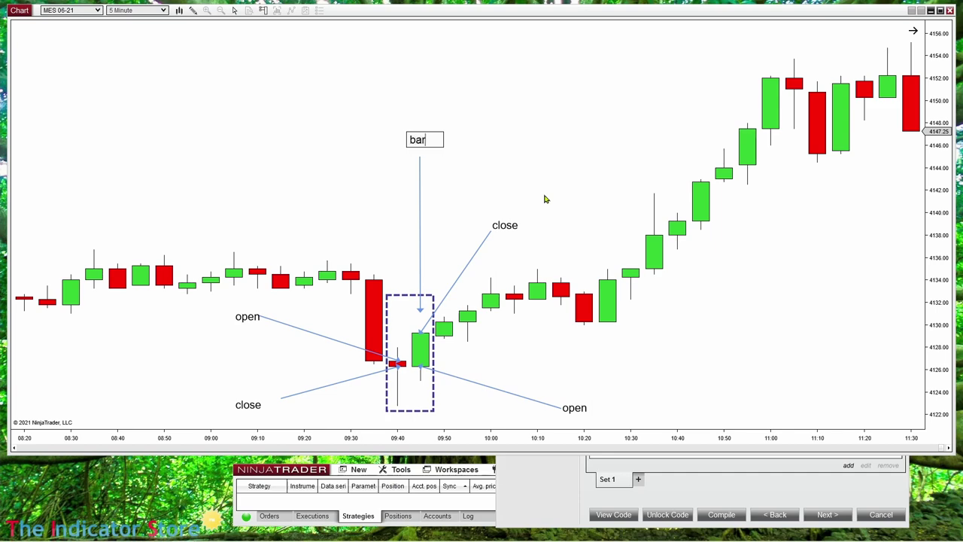
{"action": "left_click", "coordinate": [505, 193]}
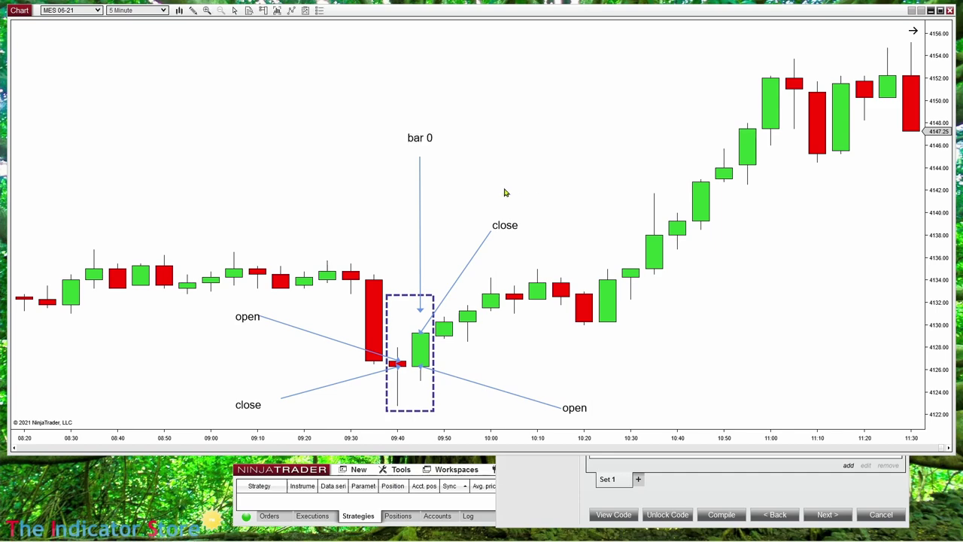
Step: Draw an arrow line from above pointing down to the red 09:40 candle and label its upper end "bar 1"
{"action": "left_click", "coordinate": [371, 143]}
{"action": "left_click", "coordinate": [380, 231]}
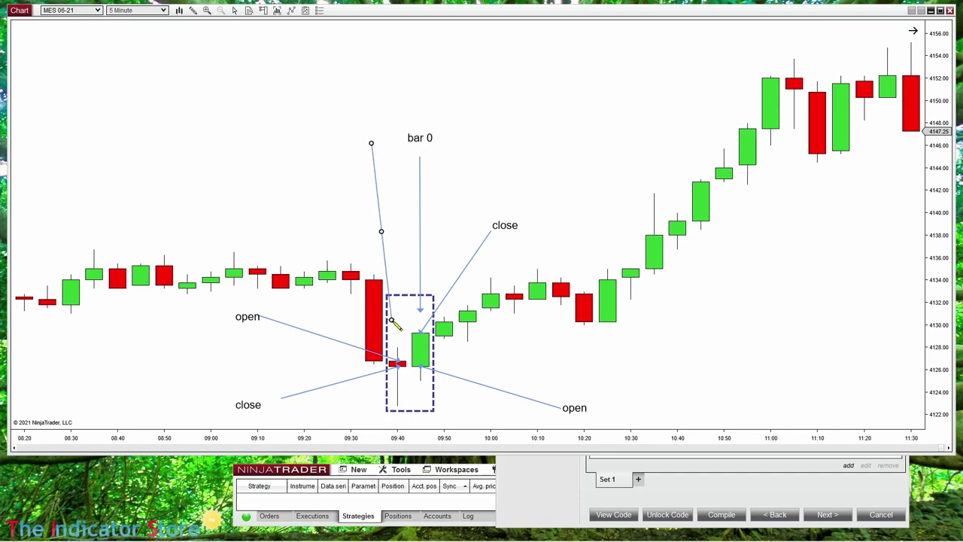
{"action": "double_click", "coordinate": [396, 308]}
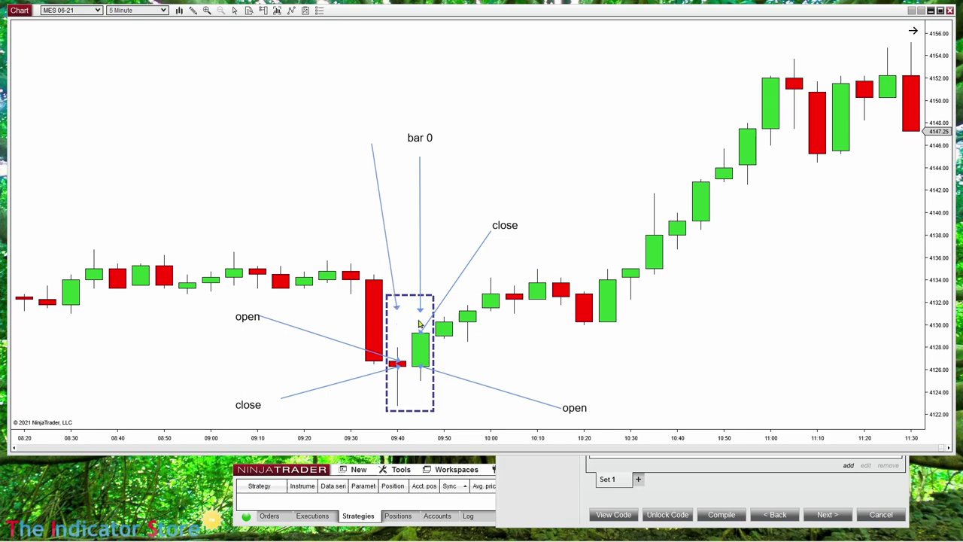
{"action": "left_click", "coordinate": [347, 129]}
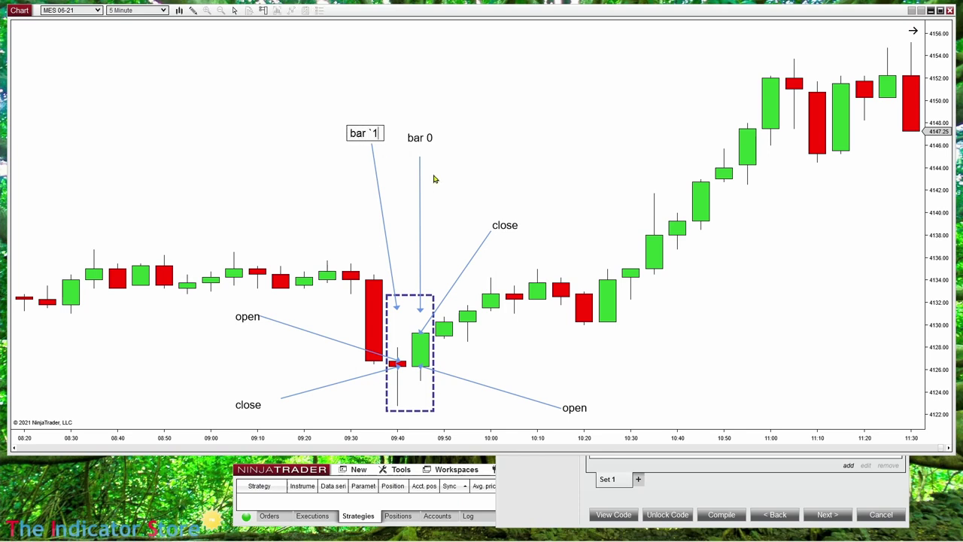
{"action": "type", "text": "bar 1"}
{"action": "left_click", "coordinate": [349, 207]}
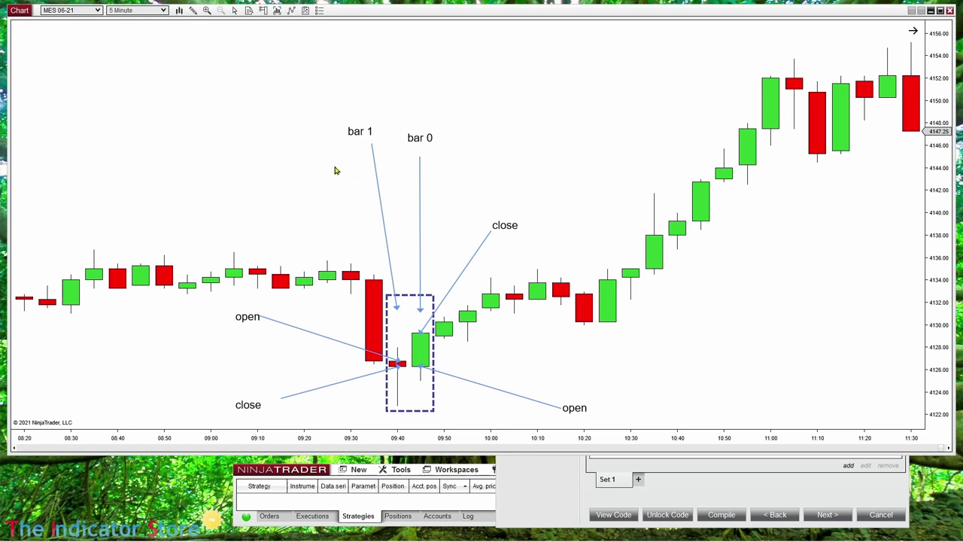
Step: Draw a long horizontal arrow line leftward from the "bar 1" label and label its tip "bar N"
{"action": "left_click", "coordinate": [326, 136]}
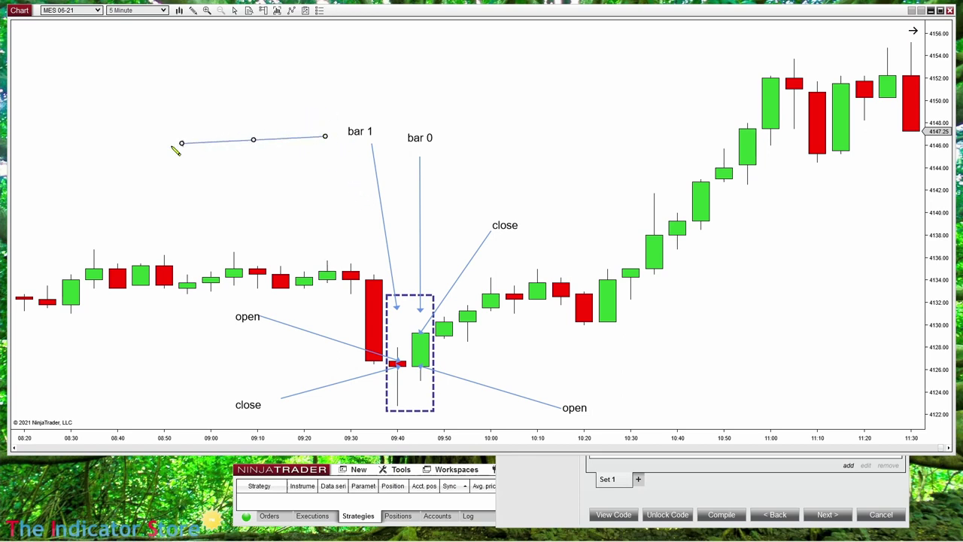
{"action": "left_click", "coordinate": [121, 135]}
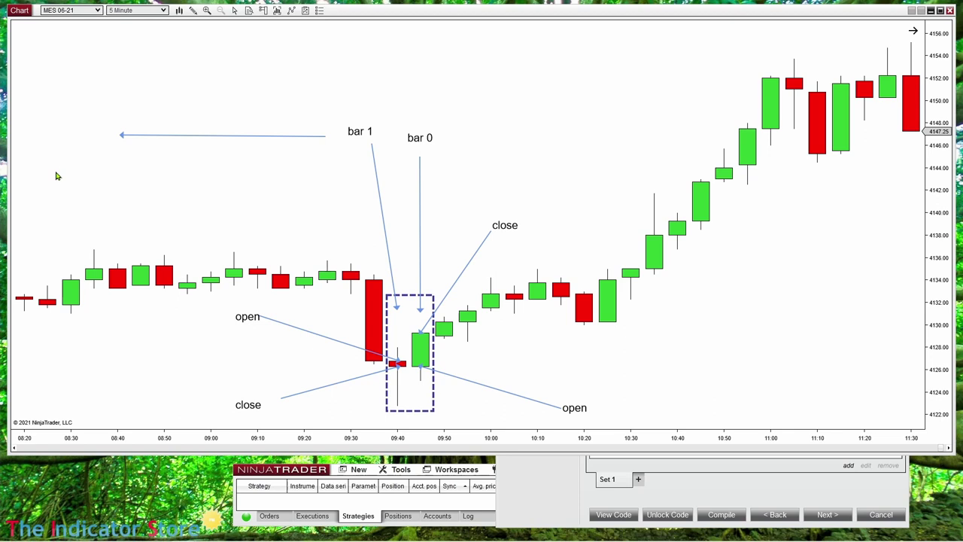
{"action": "left_click", "coordinate": [78, 125]}
{"action": "type", "text": "b"}
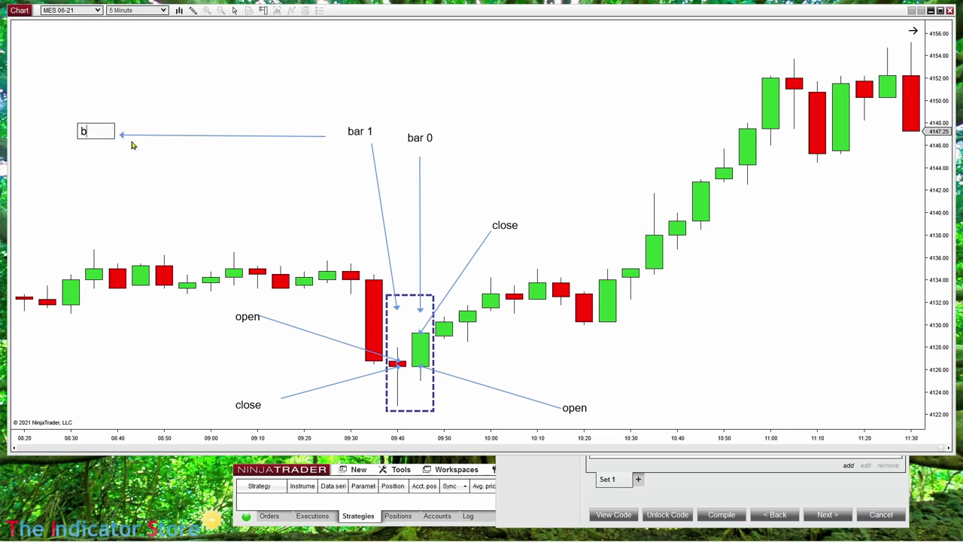
{"action": "type", "text": "ar N"}
{"action": "left_click", "coordinate": [238, 199]}
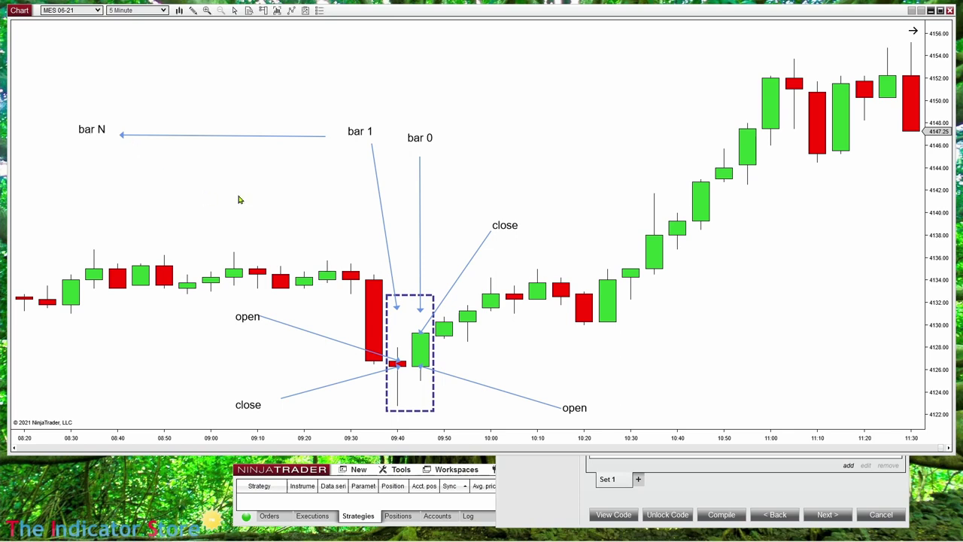
Step: Enlarge the dashed rectangle slightly by pulling its lower-left corner outward
{"action": "left_click", "coordinate": [387, 411]}
{"action": "mouse_move", "coordinate": [387, 411]}
{"action": "left_mouse_down"}
{"action": "mouse_move", "coordinate": [82, 415]}
{"action": "mouse_move", "coordinate": [383, 415]}
{"action": "left_mouse_up"}
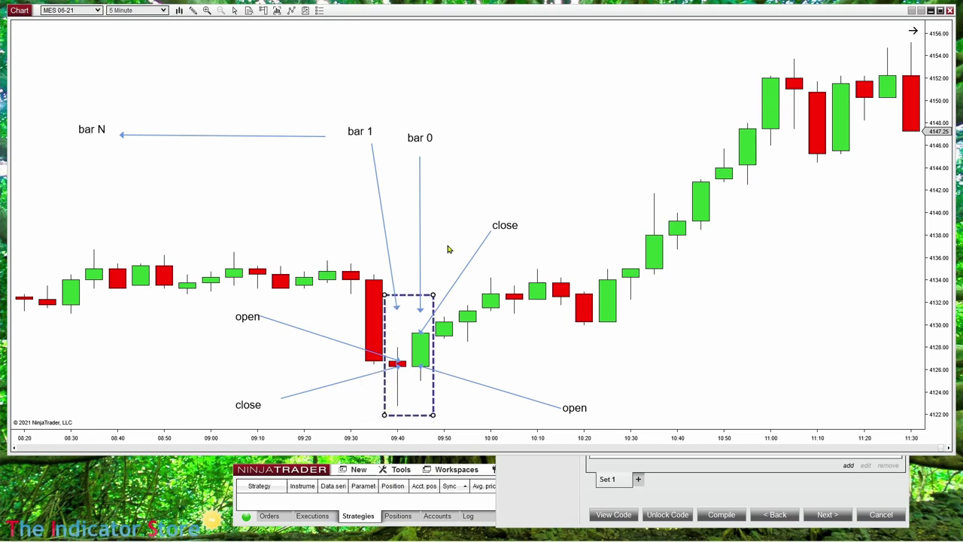
{"action": "left_click", "coordinate": [456, 207]}
Step: Place the Strategy Builder beside the annotated candles and add a condition: Close 0 bars ago Greater than Open 0 bars ago
{"action": "left_click", "coordinate": [535, 493]}
{"action": "left_click_drag", "start_coordinate": [693, 253], "coordinate": [719, 87]}
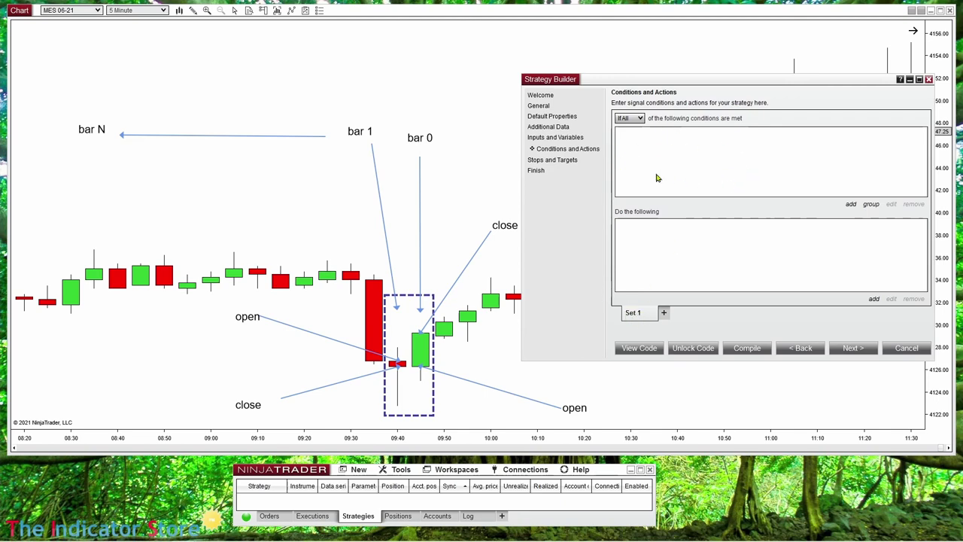
{"action": "left_click", "coordinate": [851, 205]}
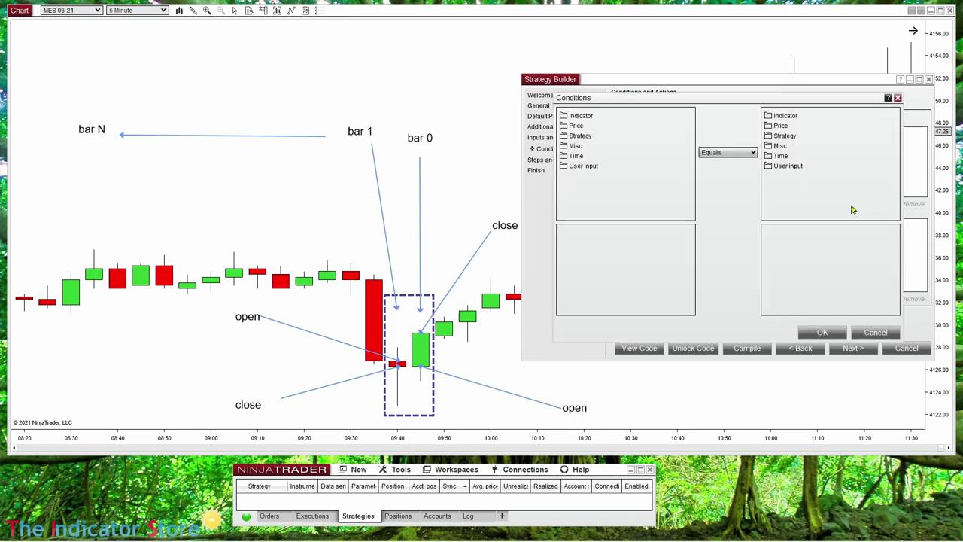
{"action": "left_click", "coordinate": [577, 127]}
{"action": "left_click", "coordinate": [578, 176]}
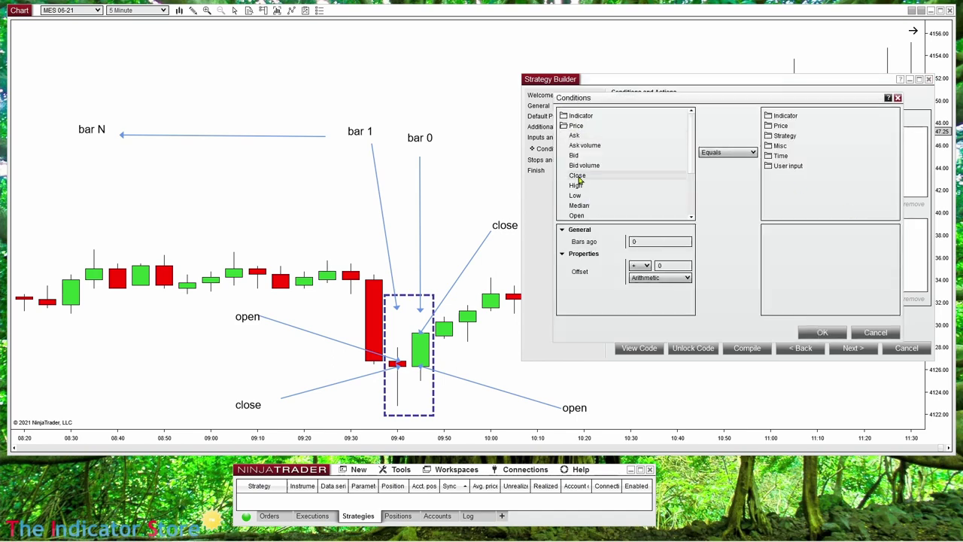
{"action": "double_click", "coordinate": [641, 242]}
{"action": "left_click", "coordinate": [720, 154]}
{"action": "left_click", "coordinate": [719, 197]}
{"action": "left_click", "coordinate": [779, 126]}
{"action": "scroll", "coordinate": [802, 185], "scroll_direction": "down", "scroll_amount": 1}
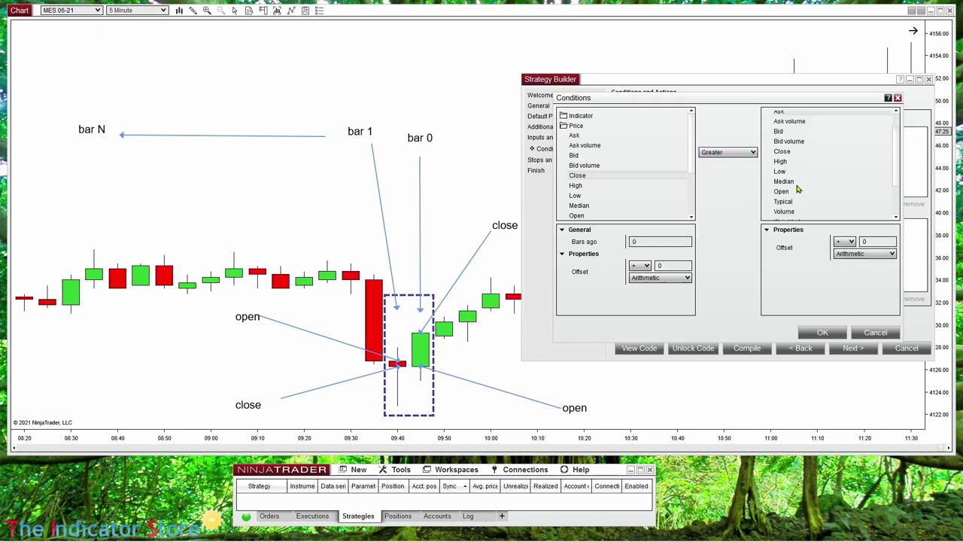
{"action": "left_click", "coordinate": [783, 191]}
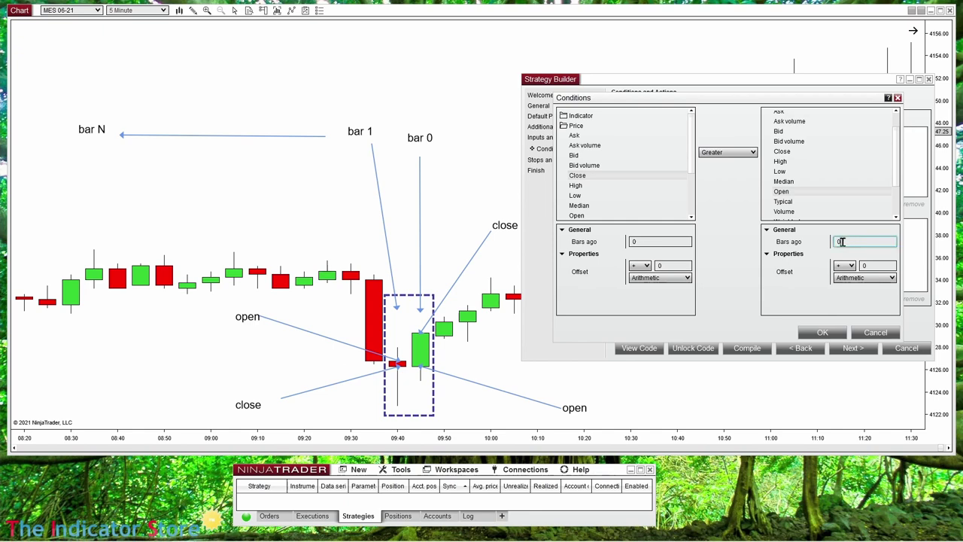
{"action": "left_click", "coordinate": [821, 333]}
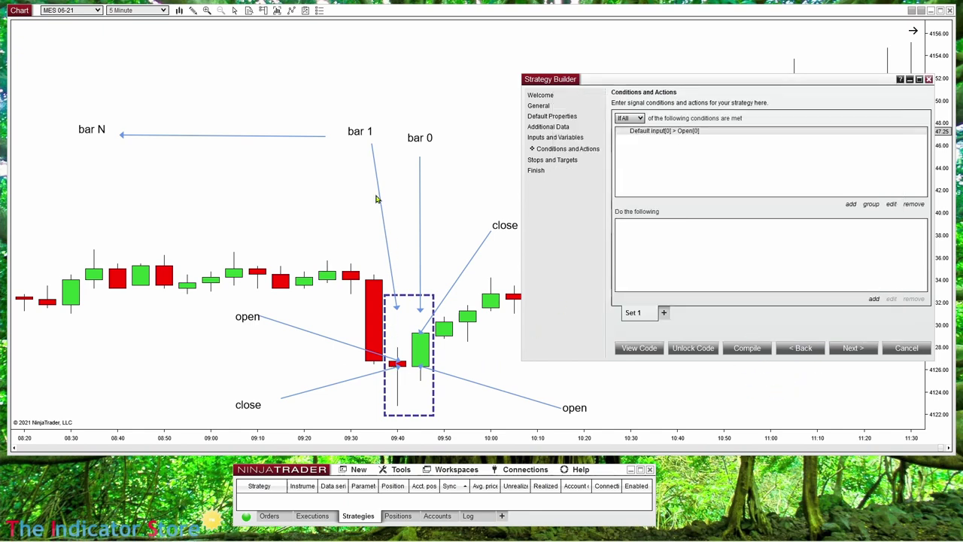
Step: Add a second condition to Set 1: Close 1 bar ago Less than Open 1 bar ago
{"action": "left_click", "coordinate": [850, 206]}
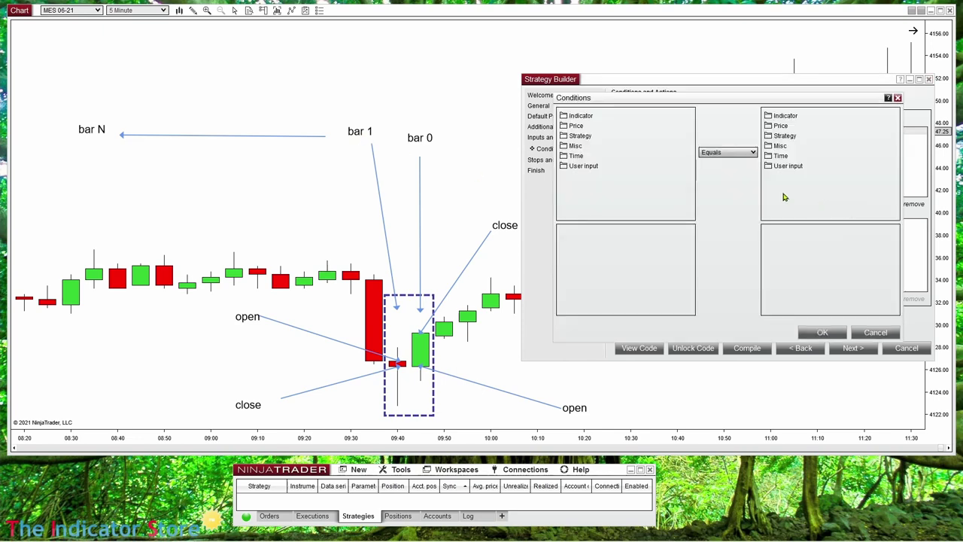
{"action": "left_click", "coordinate": [577, 126]}
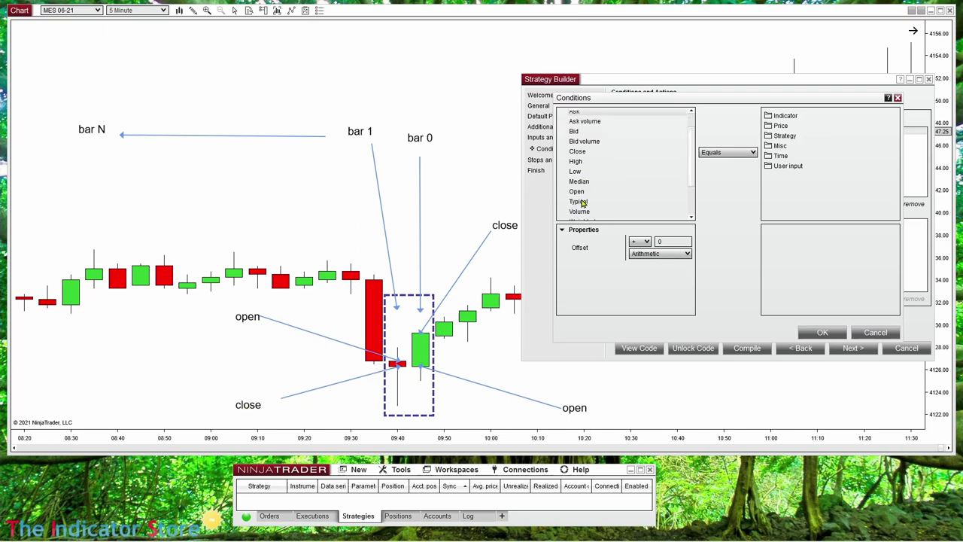
{"action": "left_click", "coordinate": [578, 176]}
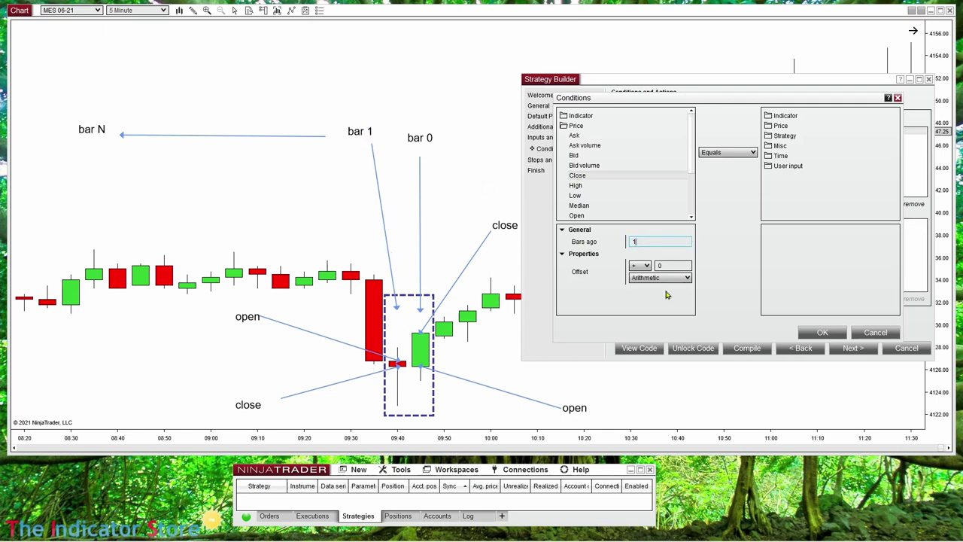
{"action": "left_click", "coordinate": [734, 153]}
{"action": "left_click", "coordinate": [721, 216]}
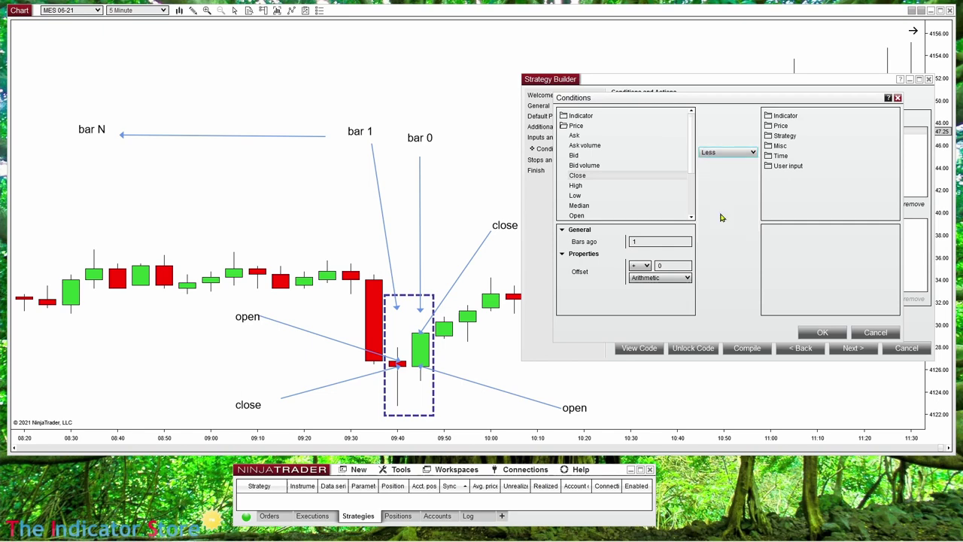
{"action": "left_click", "coordinate": [781, 125]}
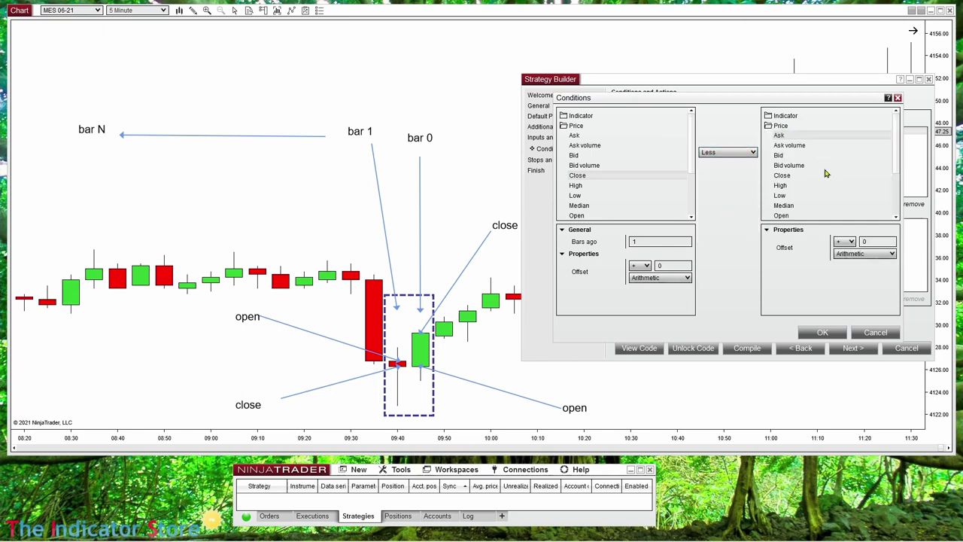
{"action": "scroll", "coordinate": [792, 209], "scroll_direction": "down", "scroll_amount": 1}
{"action": "left_click", "coordinate": [783, 192]}
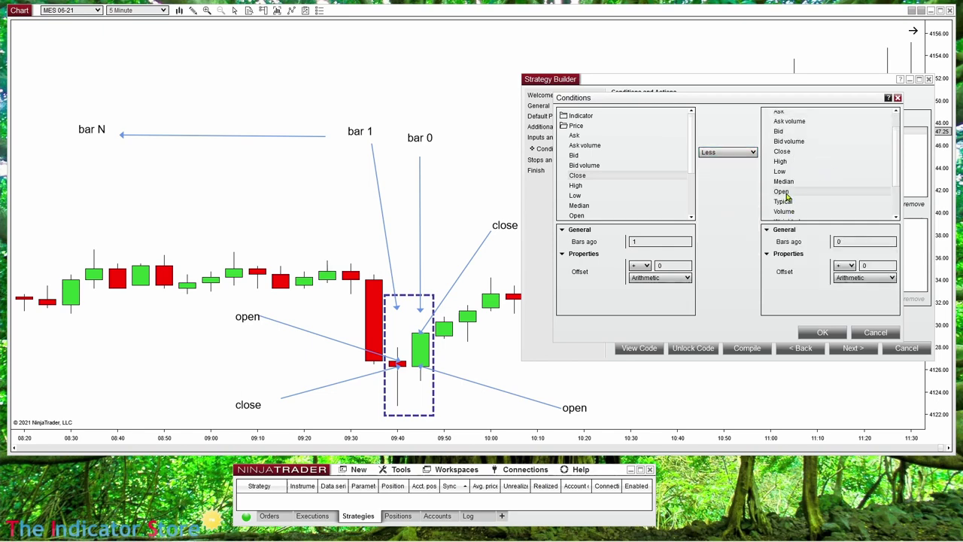
{"action": "left_click", "coordinate": [849, 243]}
{"action": "type", "text": "1"}
{"action": "left_click", "coordinate": [814, 333]}
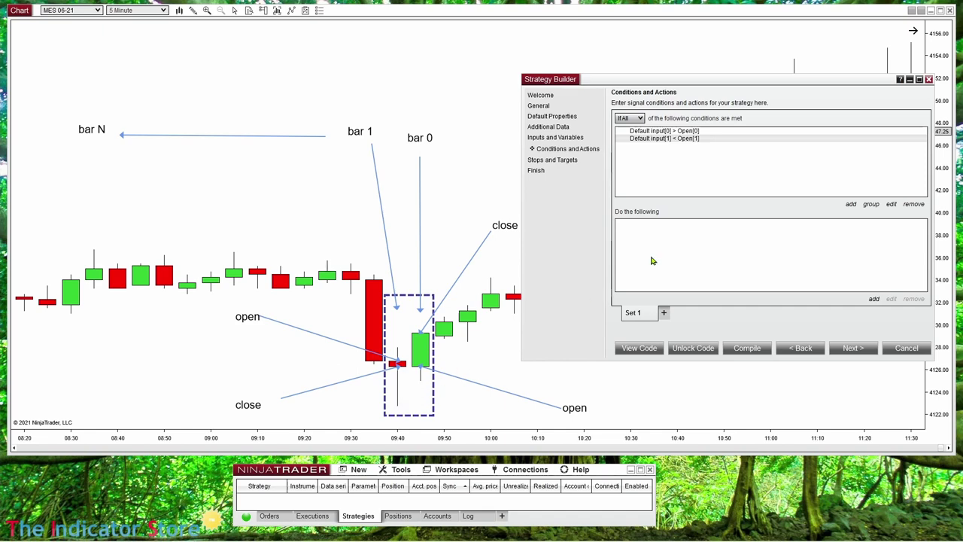
Step: Copy the second condition of Set 1 and paste it twice into the conditions list
{"action": "right_click", "coordinate": [667, 139]}
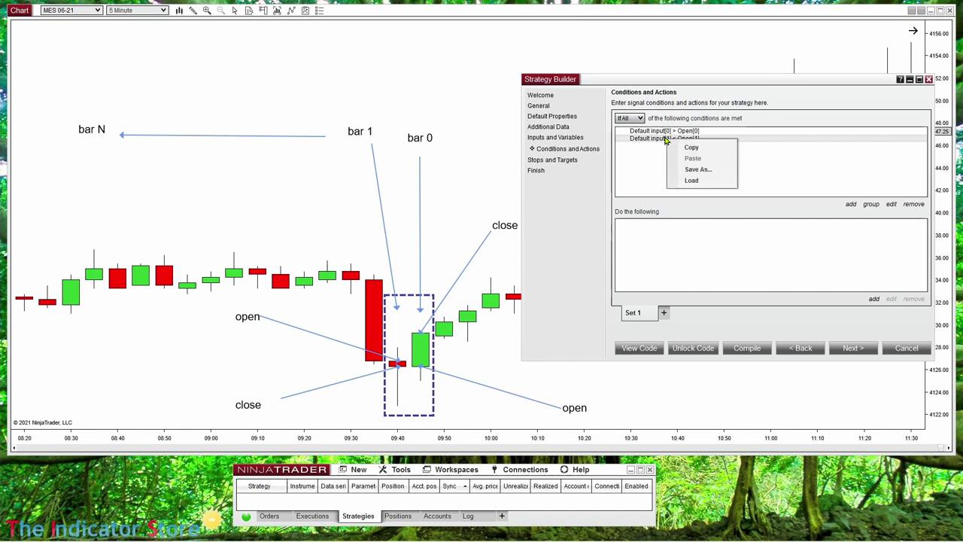
{"action": "left_click", "coordinate": [691, 149]}
{"action": "right_click", "coordinate": [672, 169]}
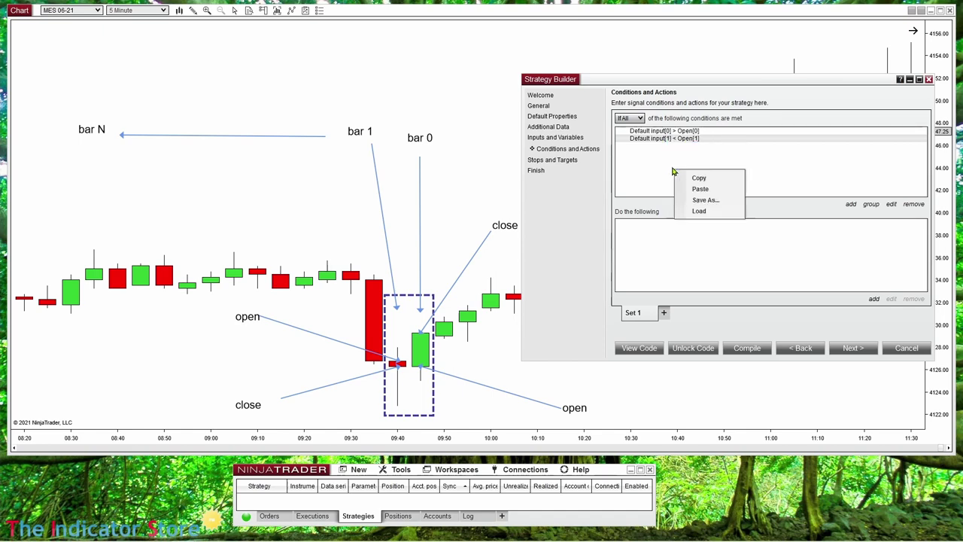
{"action": "left_click", "coordinate": [685, 188]}
{"action": "right_click", "coordinate": [691, 173]}
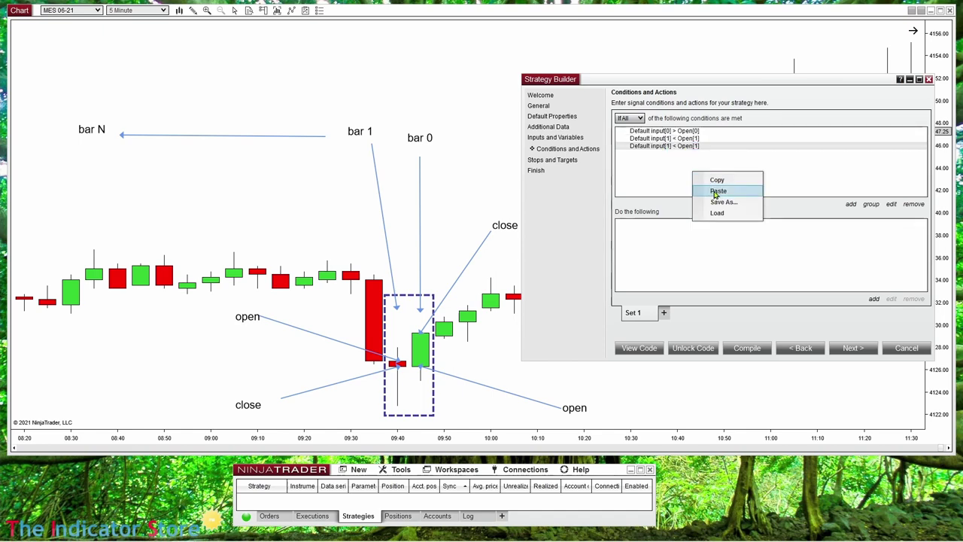
{"action": "left_click", "coordinate": [715, 193]}
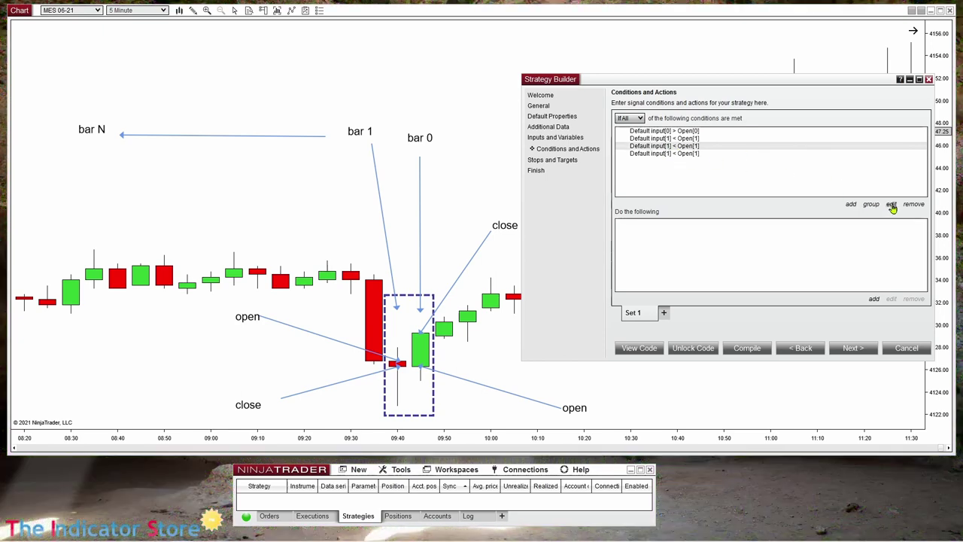
{"action": "double_click", "coordinate": [661, 147]}
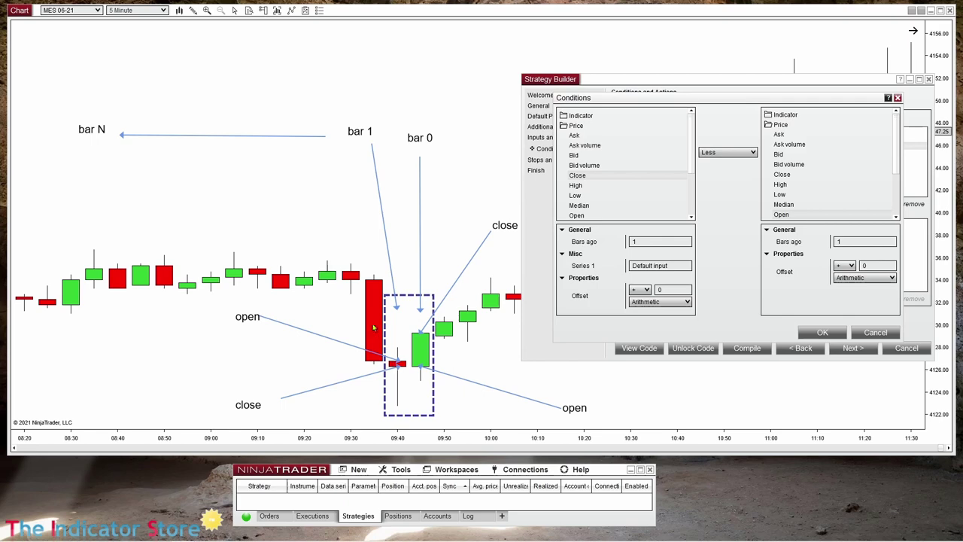
{"action": "double_click", "coordinate": [651, 241]}
{"action": "type", "text": "2"}
{"action": "double_click", "coordinate": [858, 241]}
{"action": "type", "text": "2"}
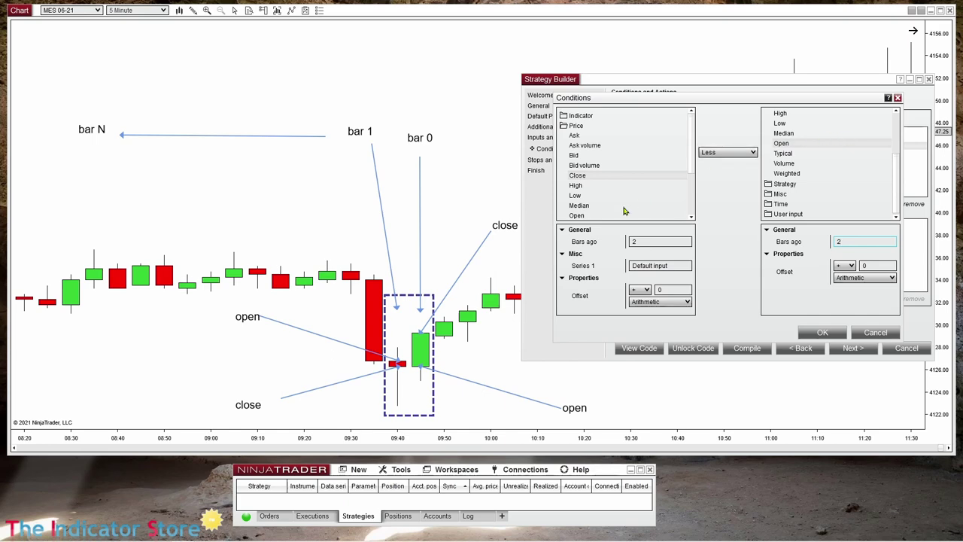
{"action": "left_click", "coordinate": [875, 332]}
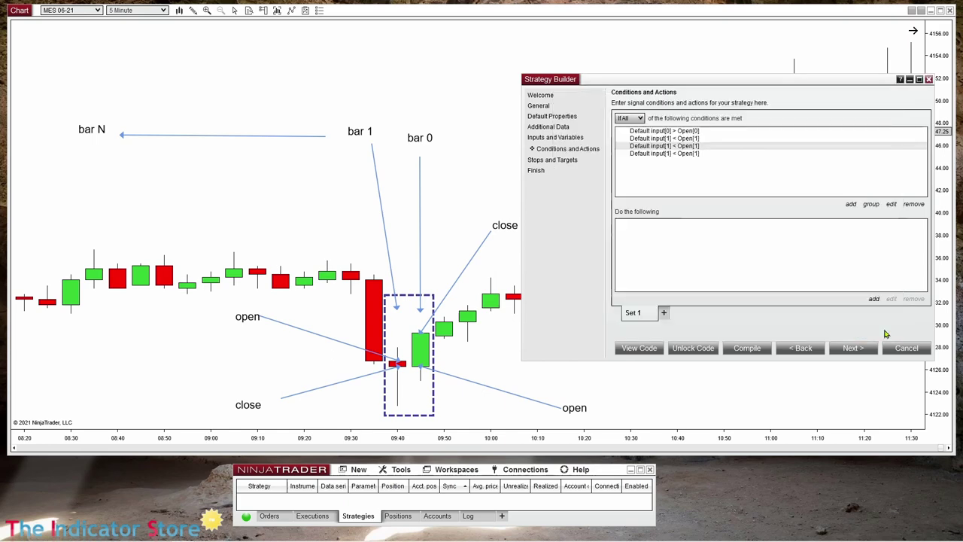
Step: Remove the two pasted duplicate Close 1 bar ago Less than Open 1 bar ago conditions from Set 1
{"action": "left_click", "coordinate": [911, 204]}
{"action": "left_click", "coordinate": [649, 146]}
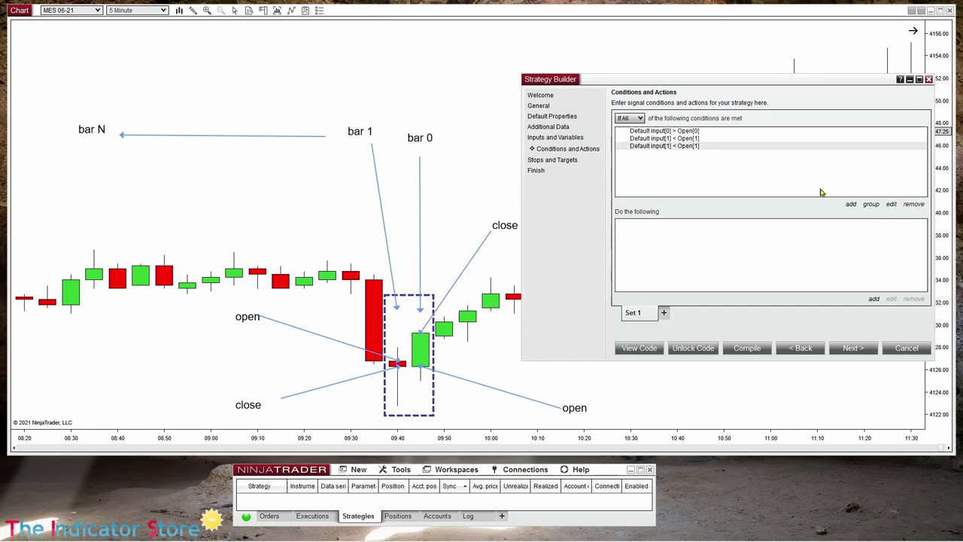
{"action": "left_click", "coordinate": [912, 205]}
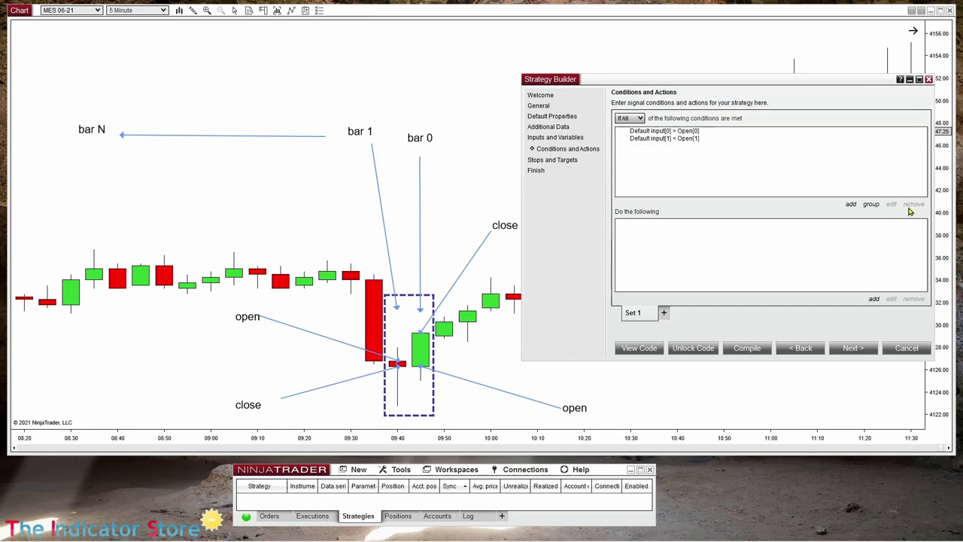
Step: Begin a new action for Set 1 and examine the options in the Misc and Order Management categories
{"action": "left_click", "coordinate": [853, 276]}
{"action": "left_click", "coordinate": [874, 299]}
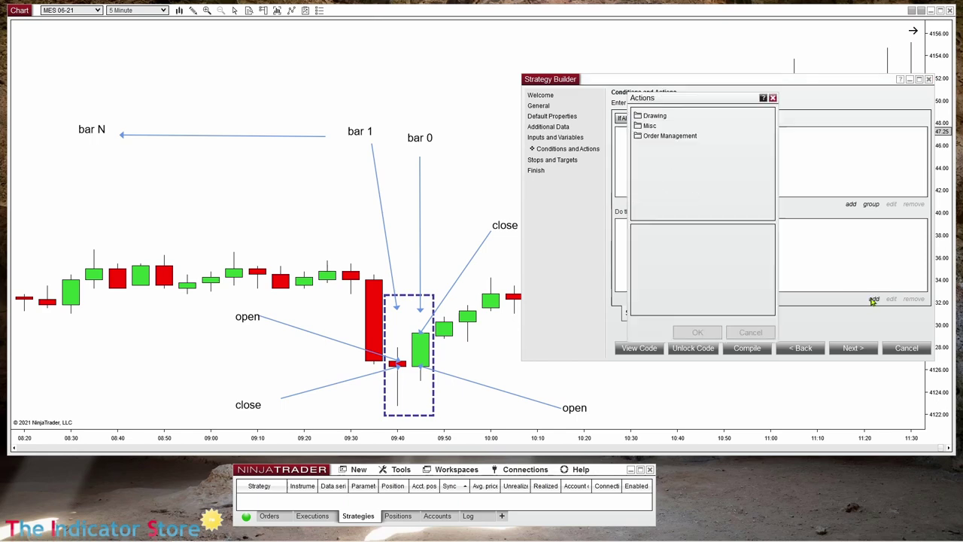
{"action": "left_click", "coordinate": [649, 127]}
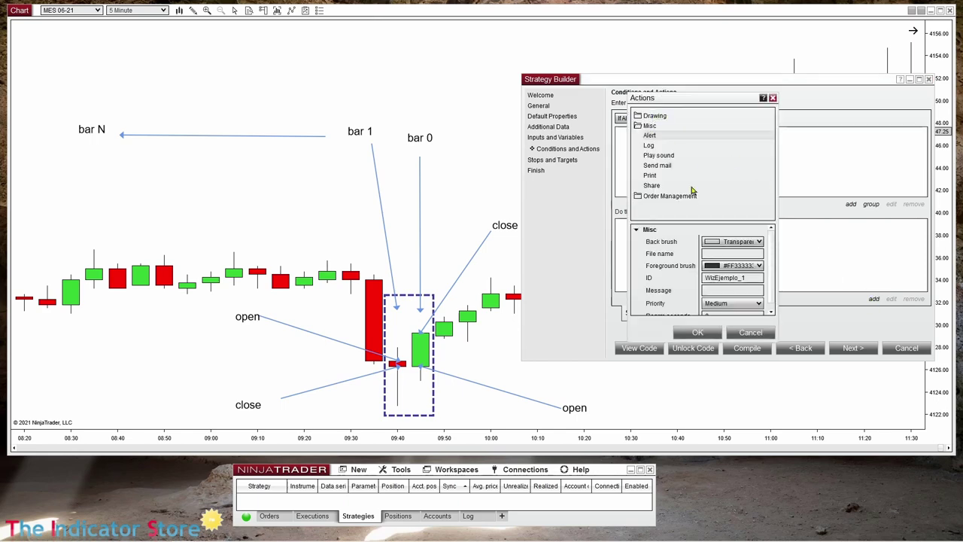
{"action": "left_click", "coordinate": [666, 156]}
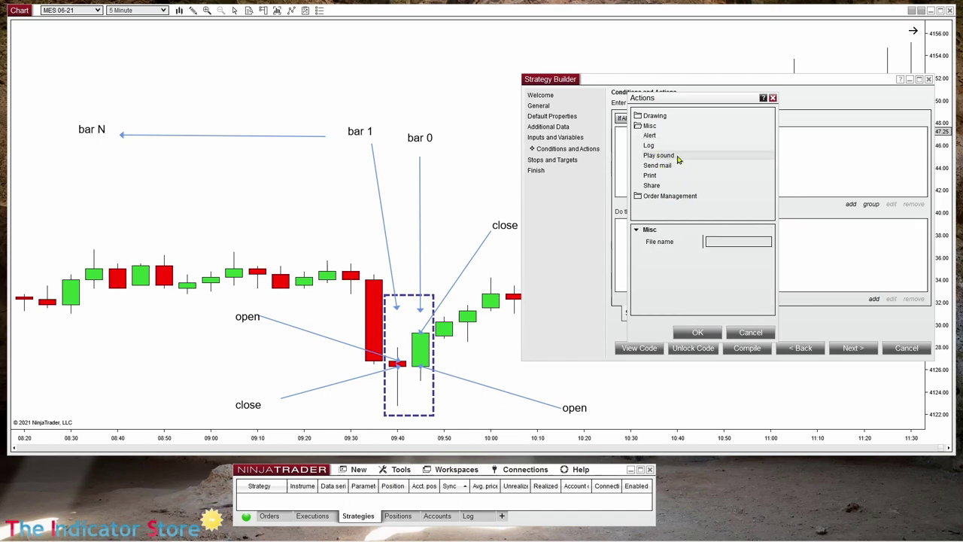
{"action": "left_click", "coordinate": [657, 166]}
{"action": "double_click", "coordinate": [650, 127]}
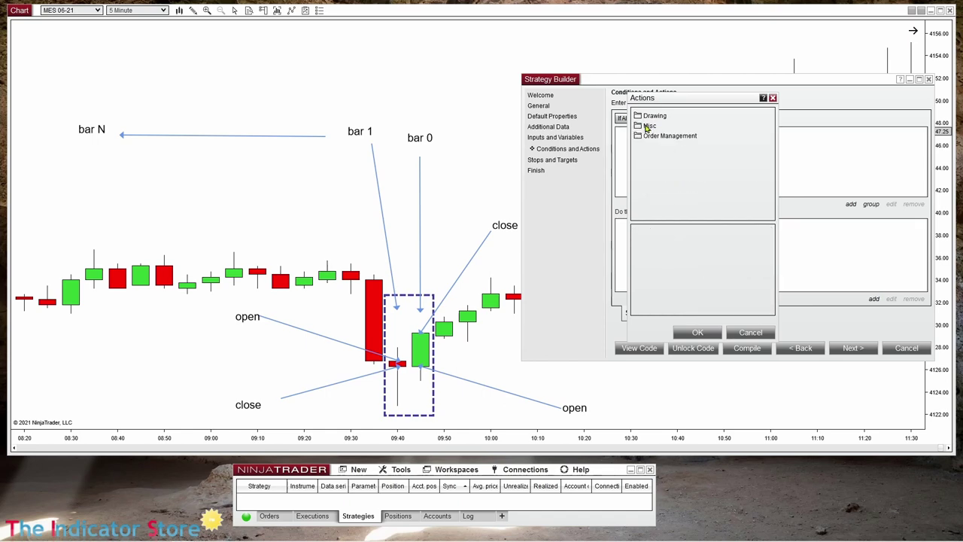
{"action": "double_click", "coordinate": [666, 140]}
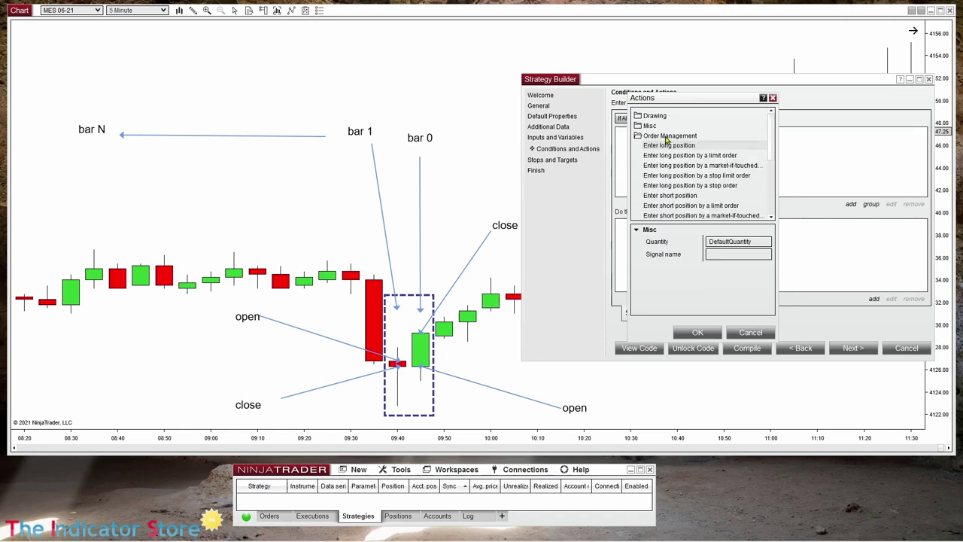
{"action": "double_click", "coordinate": [666, 138]}
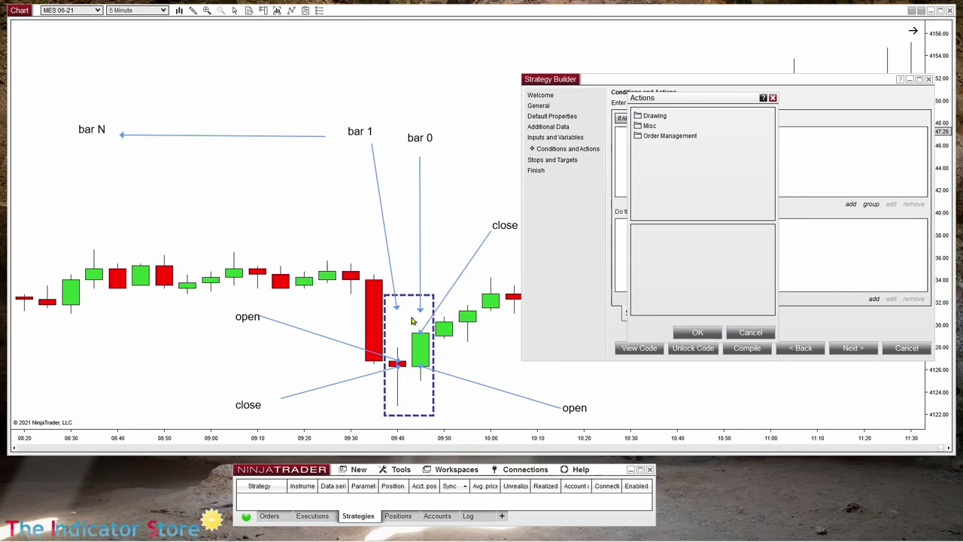
Step: Add a Set background color drawing action with a CornflowerBlue back brush to Set 1 and compile the strategy
{"action": "left_click", "coordinate": [662, 118]}
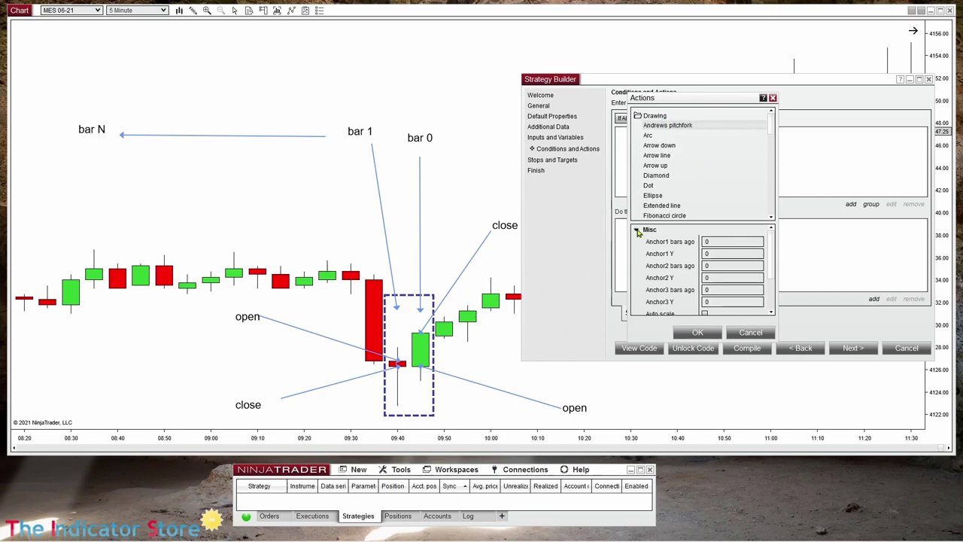
{"action": "left_click", "coordinate": [650, 185]}
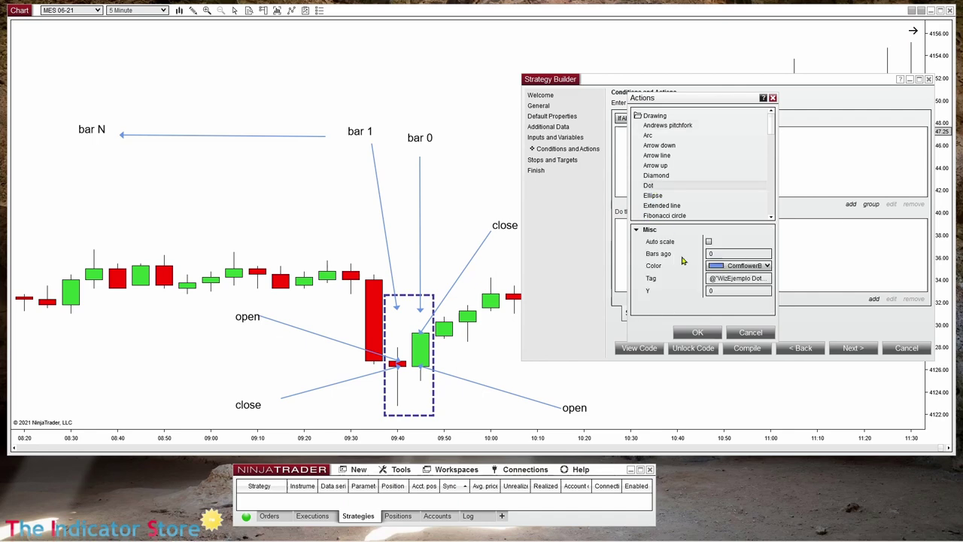
{"action": "left_click", "coordinate": [724, 291]}
{"action": "mouse_move", "coordinate": [772, 124]}
{"action": "left_mouse_down"}
{"action": "mouse_move", "coordinate": [772, 211]}
{"action": "mouse_move", "coordinate": [771, 191]}
{"action": "left_mouse_up"}
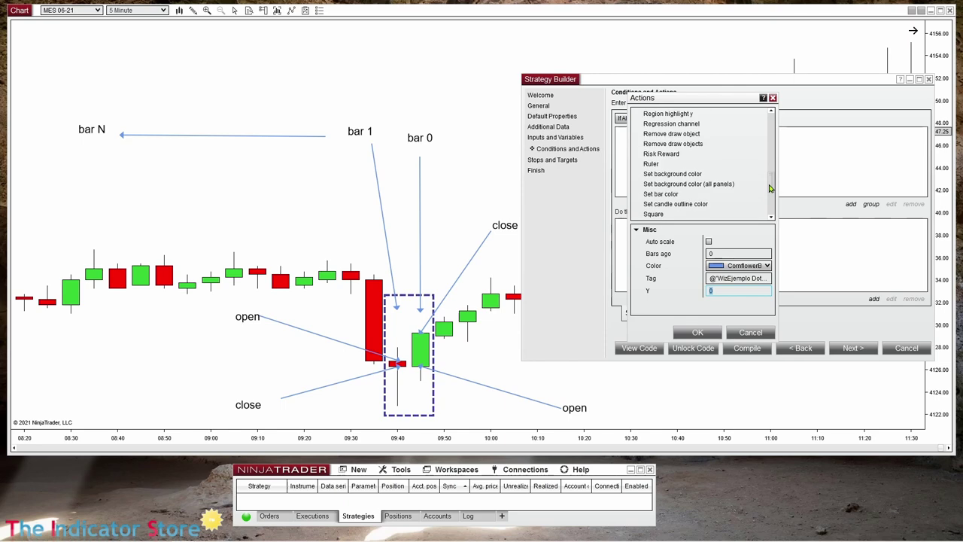
{"action": "left_click", "coordinate": [681, 176]}
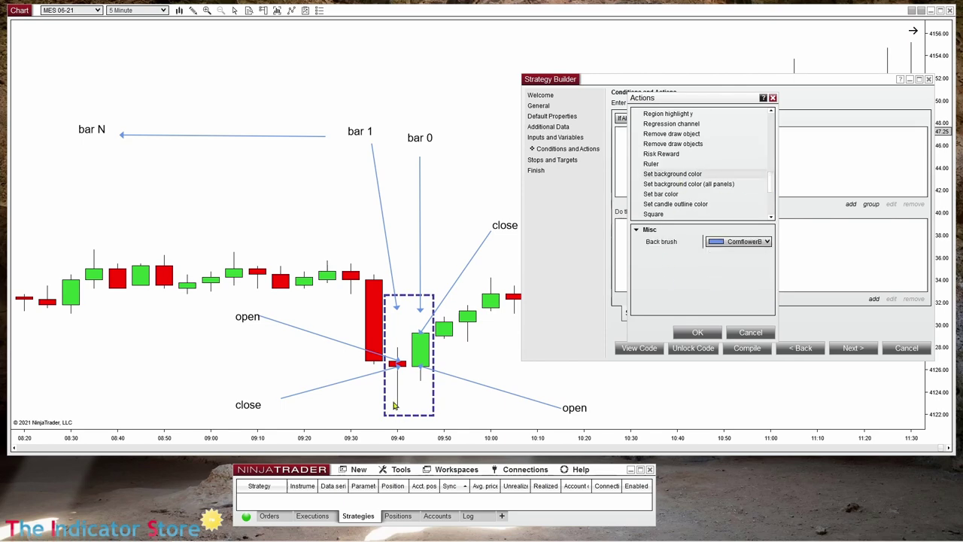
{"action": "left_click", "coordinate": [767, 241]}
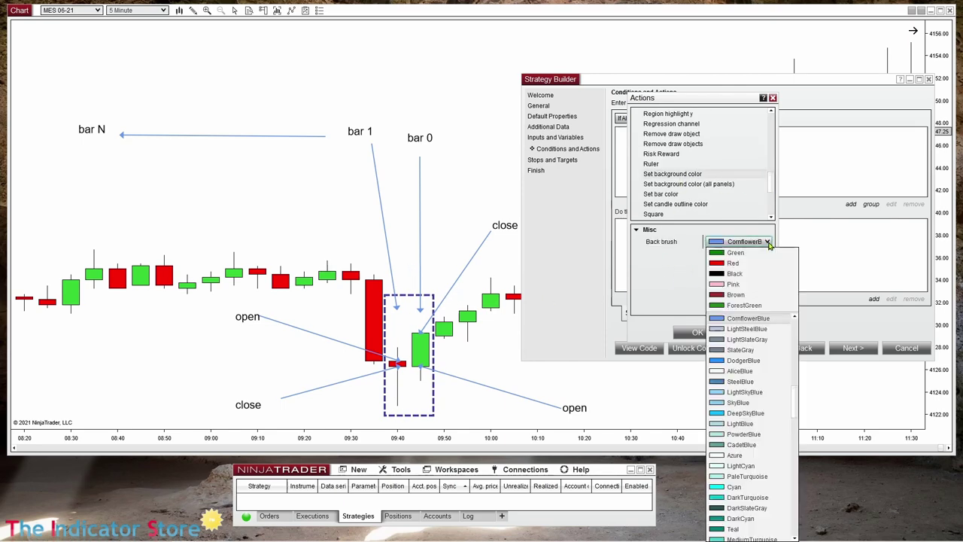
{"action": "left_click", "coordinate": [768, 243]}
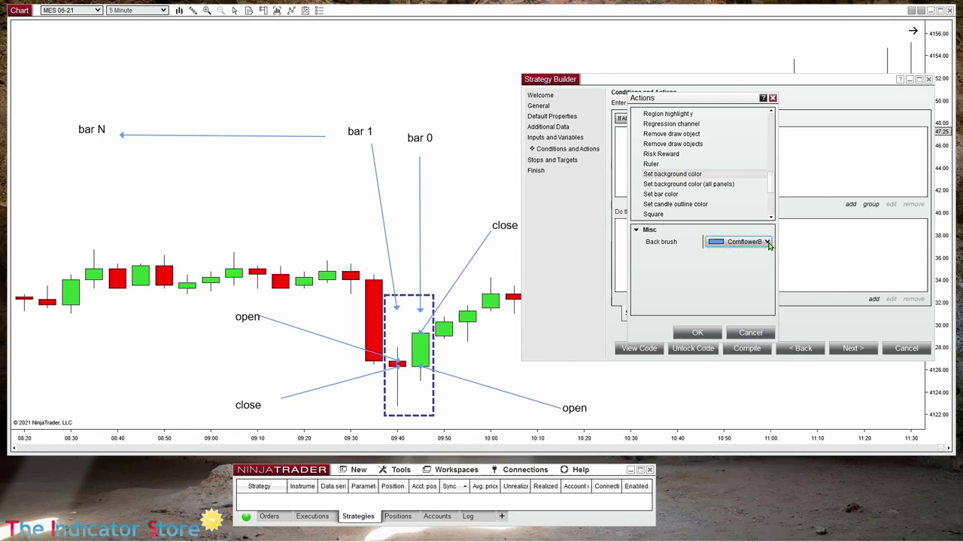
{"action": "left_click", "coordinate": [697, 334]}
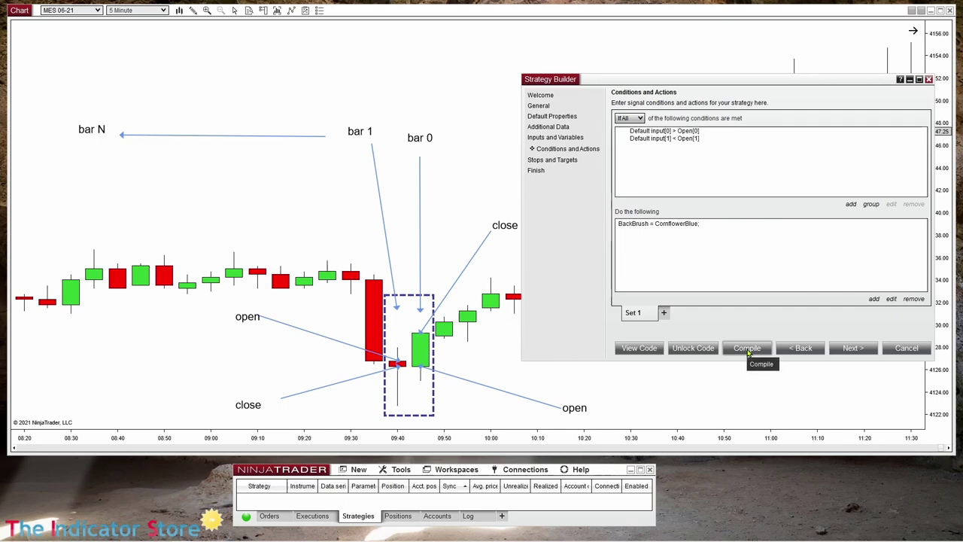
{"action": "left_click", "coordinate": [748, 348]}
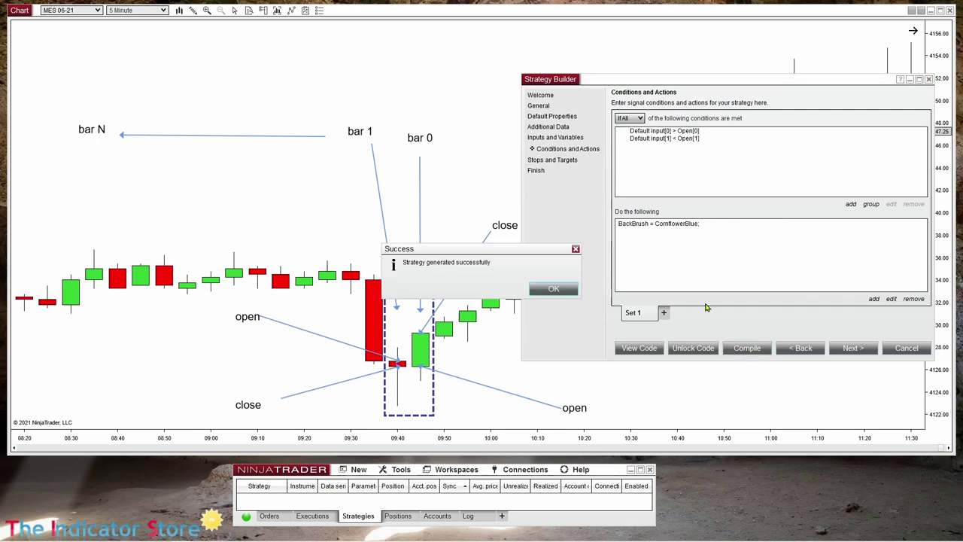
{"action": "left_click", "coordinate": [554, 292]}
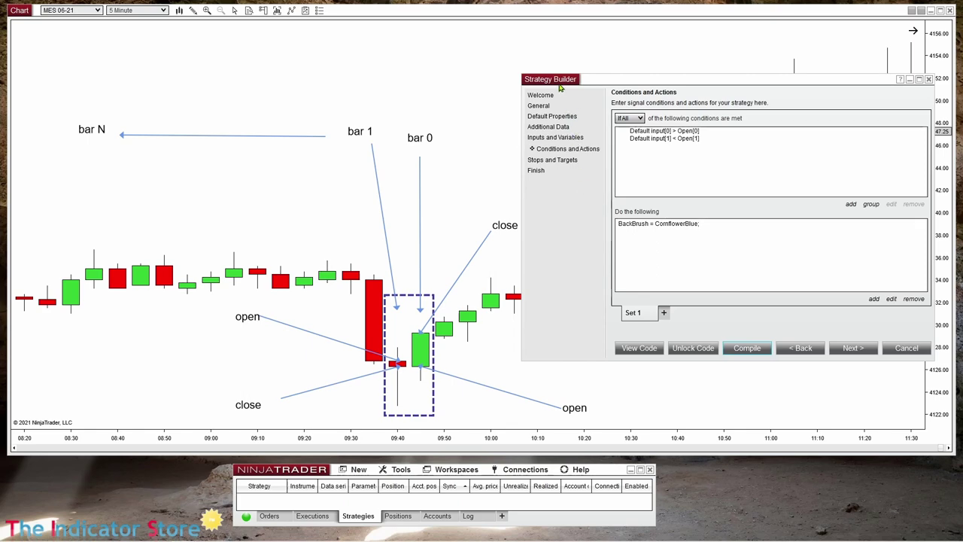
Step: Move the Strategy Builder clear of the chart and add WizEjemplo to the chart's configured strategies
{"action": "left_click_drag", "start_coordinate": [548, 81], "coordinate": [726, 491]}
{"action": "left_click_drag", "start_coordinate": [477, 108], "coordinate": [507, 115]}
{"action": "right_click", "coordinate": [514, 114]}
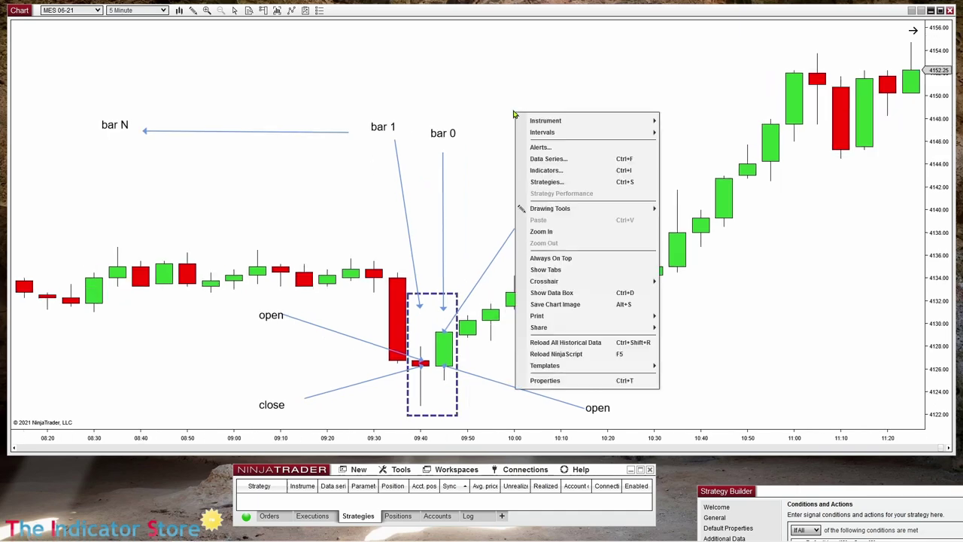
{"action": "left_click", "coordinate": [547, 183]}
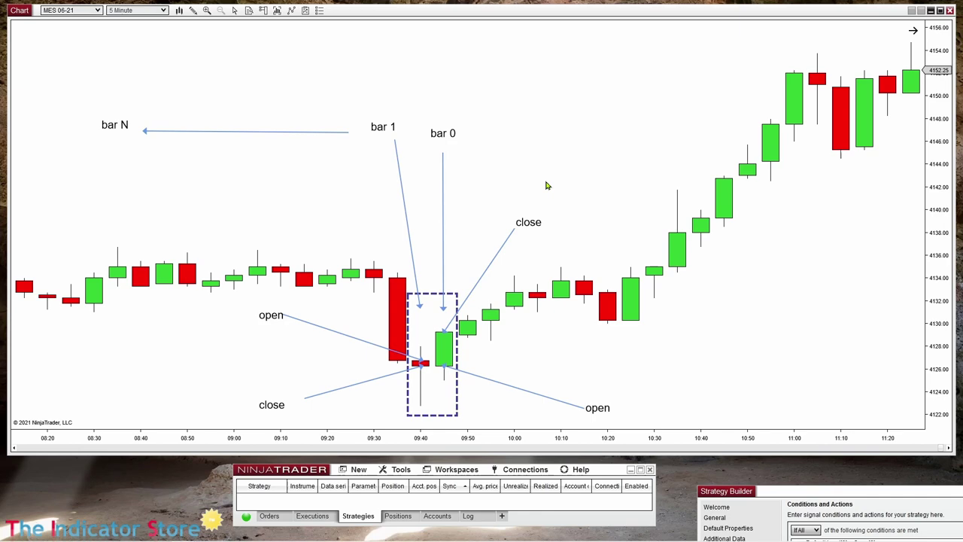
{"action": "key", "text": "ctrl+s"}
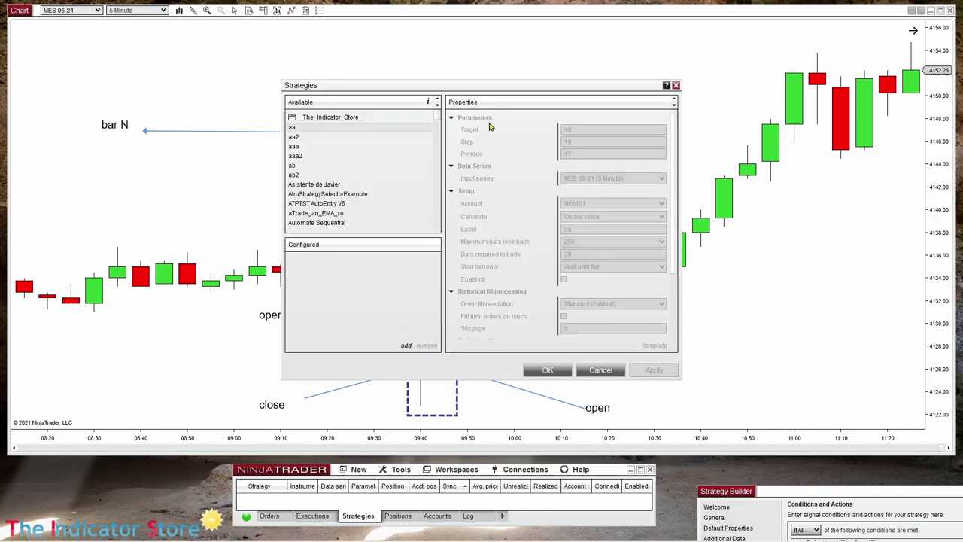
{"action": "left_click_drag", "start_coordinate": [484, 90], "coordinate": [586, 196]}
{"action": "scroll", "coordinate": [510, 194], "scroll_direction": "up", "scroll_amount": 2}
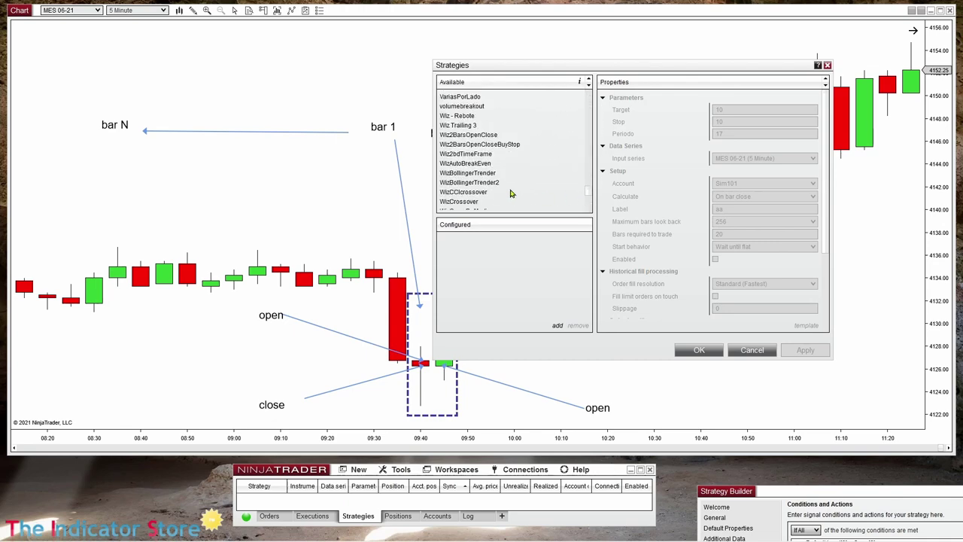
{"action": "scroll", "coordinate": [476, 203], "scroll_direction": "down", "scroll_amount": 1}
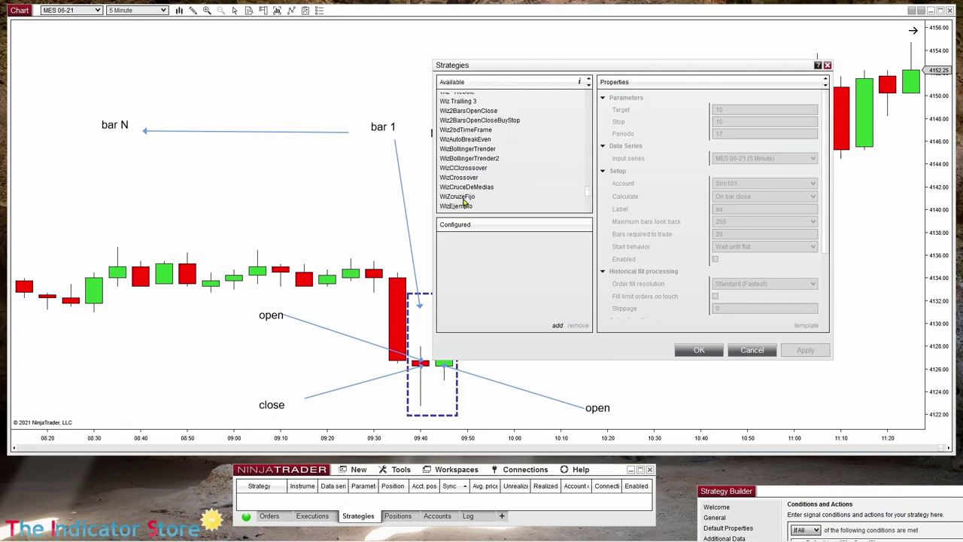
{"action": "left_click", "coordinate": [461, 207]}
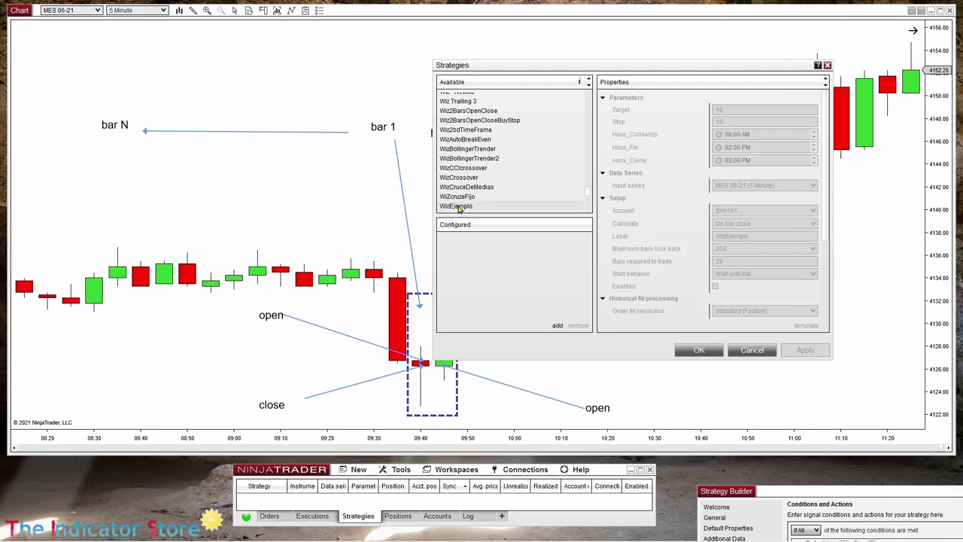
{"action": "double_click", "coordinate": [458, 207]}
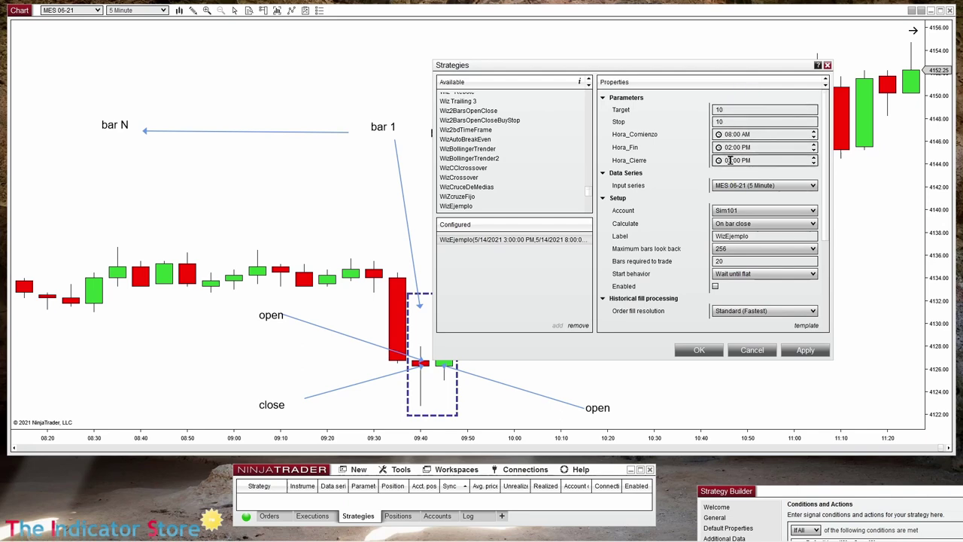
{"action": "left_click_drag", "start_coordinate": [698, 63], "coordinate": [753, 74]}
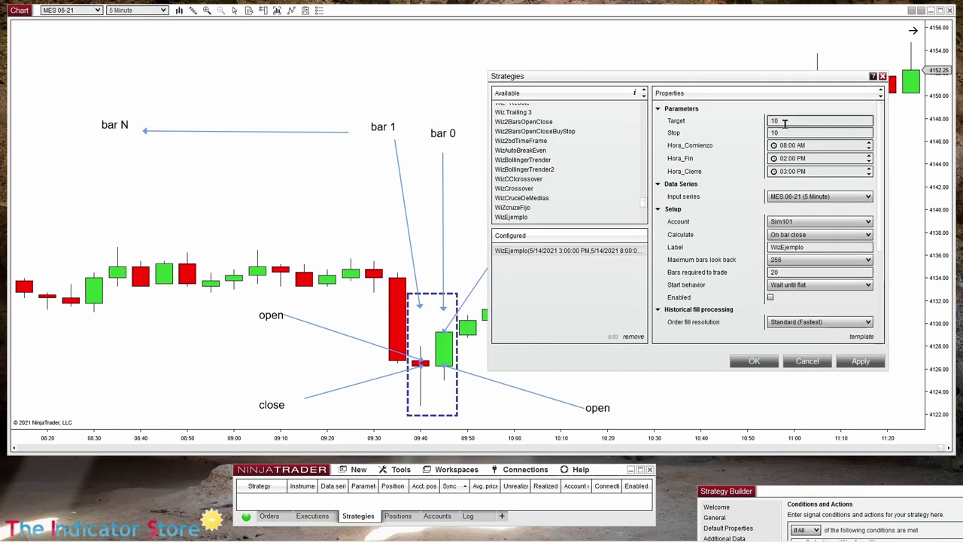
Step: Enable the configured WizEjemplo strategy and apply it to the chart
{"action": "double_click", "coordinate": [785, 120]}
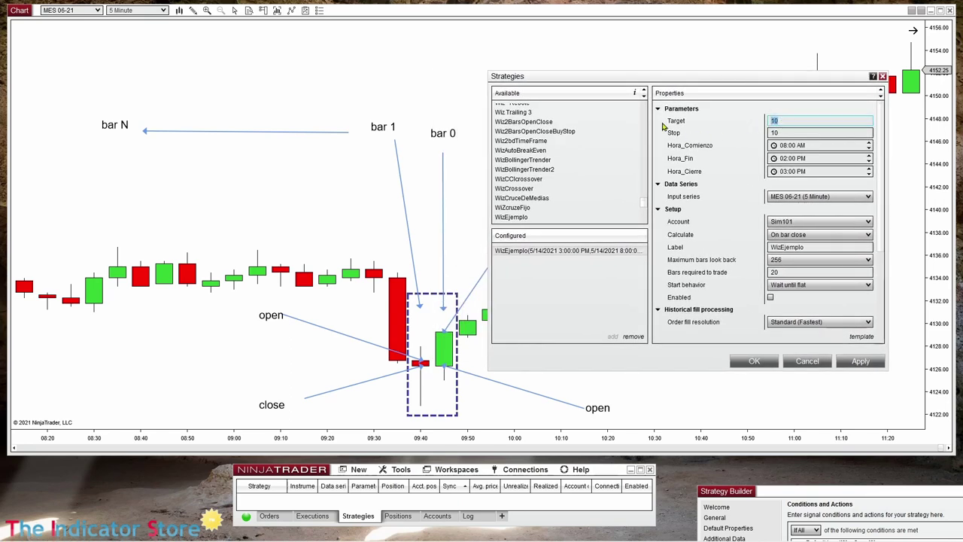
{"action": "key", "text": "Tab"}
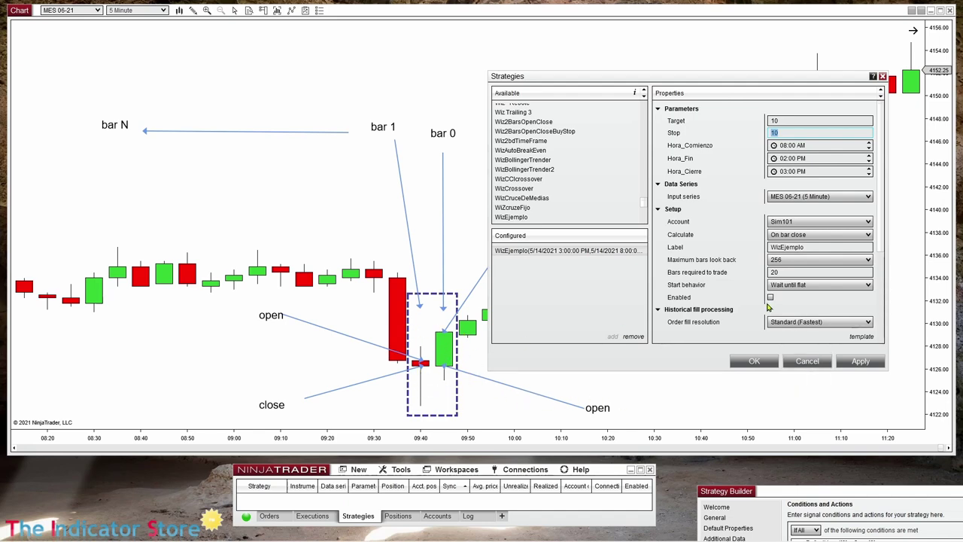
{"action": "left_click", "coordinate": [794, 223]}
{"action": "left_click", "coordinate": [794, 226]}
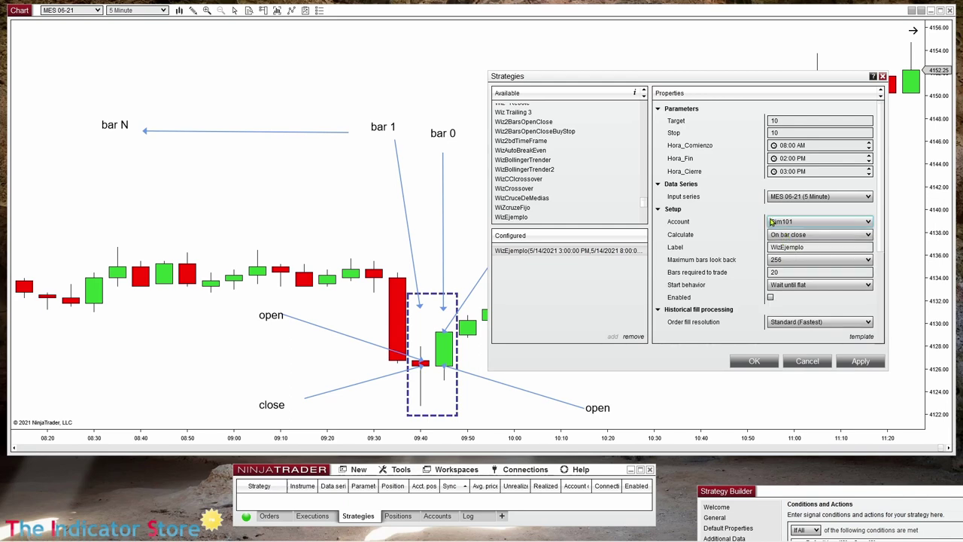
{"action": "left_click", "coordinate": [771, 297]}
{"action": "left_click", "coordinate": [756, 361]}
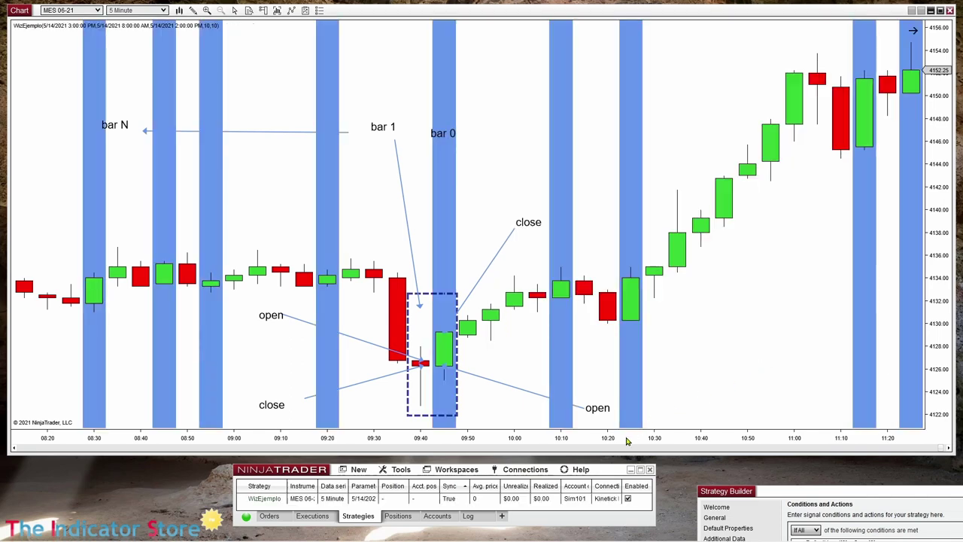
Step: Compress the chart's time scale and examine the highlighted bars from the early morning up to the latest candle
{"action": "left_click_drag", "start_coordinate": [629, 436], "coordinate": [658, 450]}
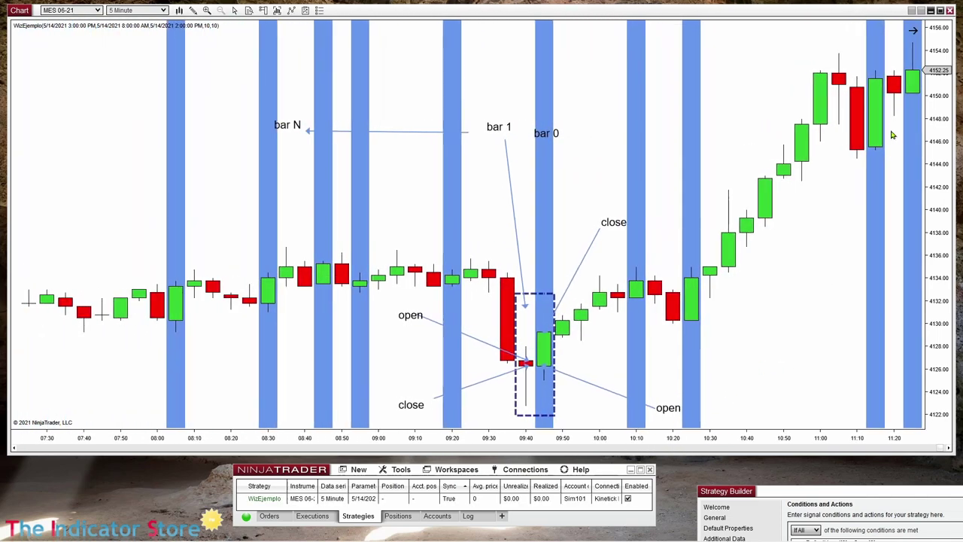
{"action": "scroll", "coordinate": [861, 92], "scroll_direction": "down", "scroll_amount": 5}
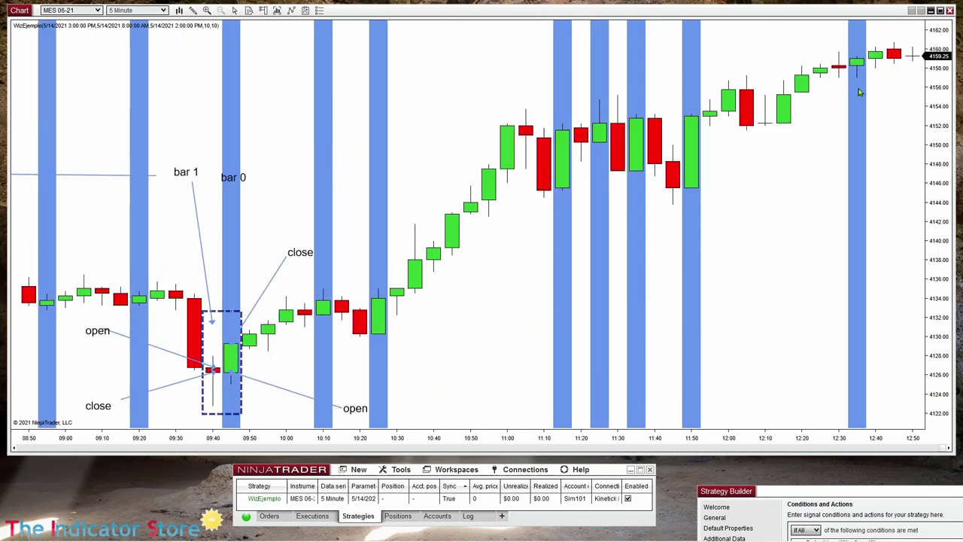
{"action": "left_click_drag", "start_coordinate": [495, 439], "coordinate": [616, 461]}
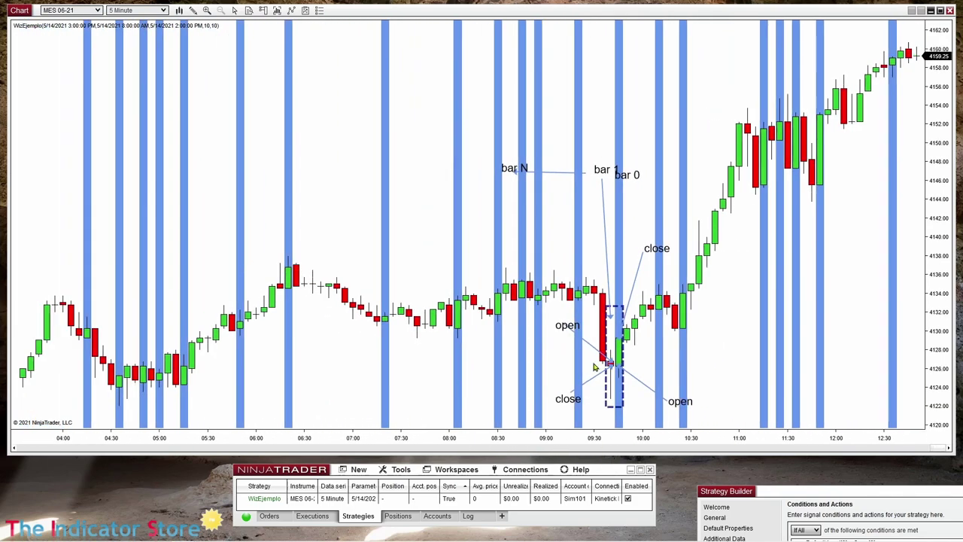
Step: Begin a new Set 1 condition in the Strategy Builder with Time series at 0 bars ago as its first operand
{"action": "left_click_drag", "start_coordinate": [611, 450], "coordinate": [471, 438]}
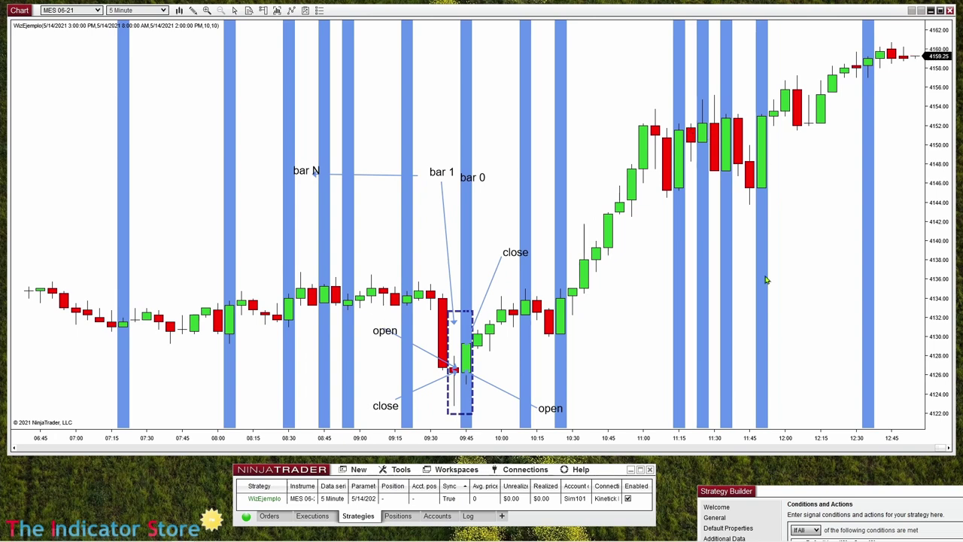
{"action": "left_click_drag", "start_coordinate": [538, 443], "coordinate": [711, 447]}
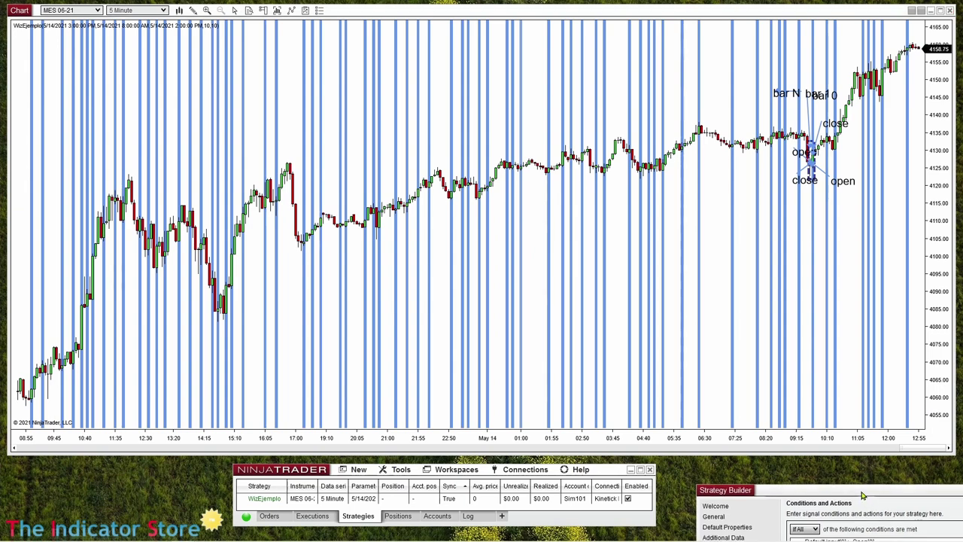
{"action": "left_click_drag", "start_coordinate": [866, 495], "coordinate": [551, 75]}
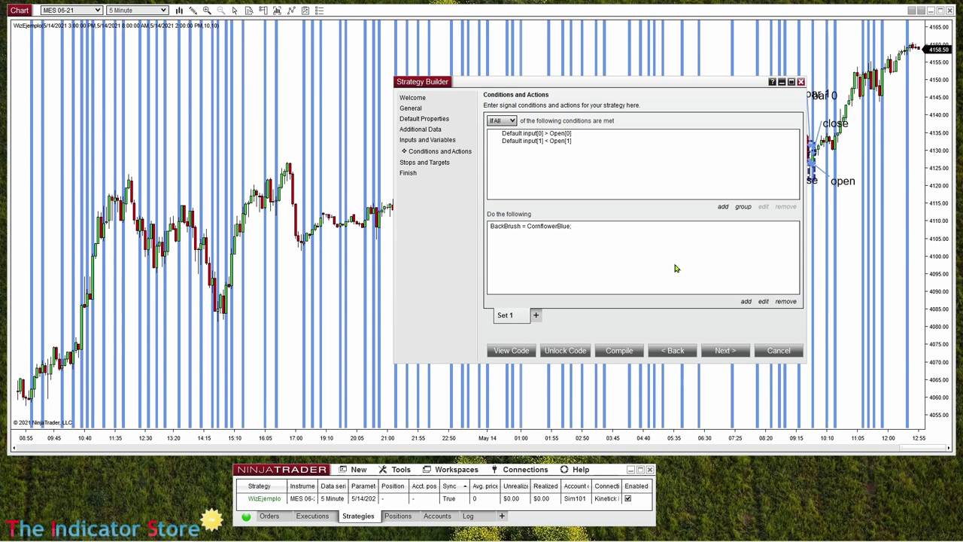
{"action": "left_click", "coordinate": [723, 207]}
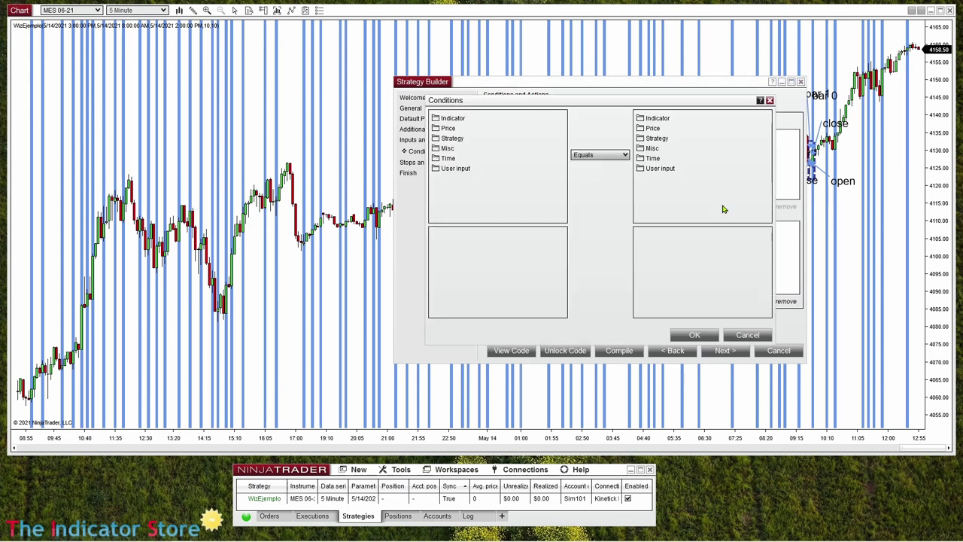
{"action": "left_click", "coordinate": [446, 158]}
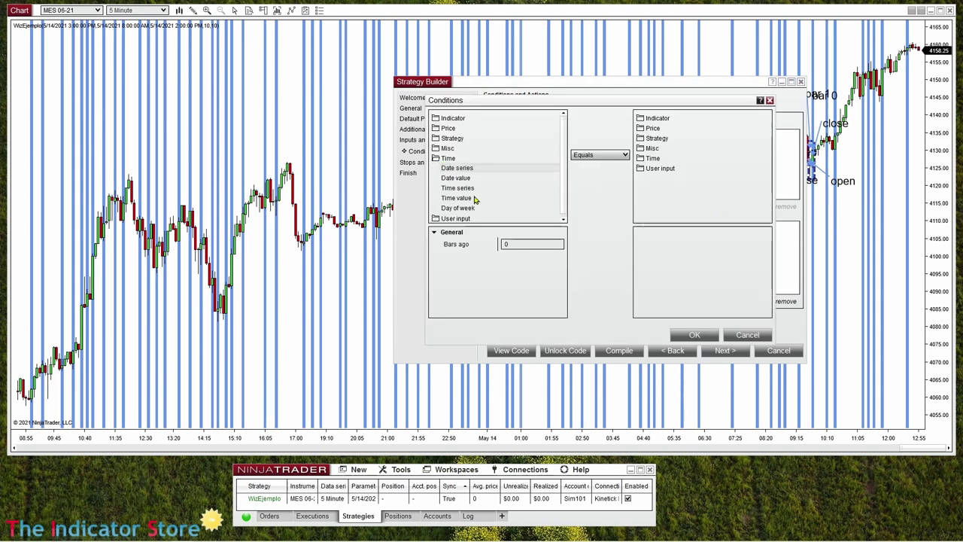
{"action": "left_click", "coordinate": [514, 244]}
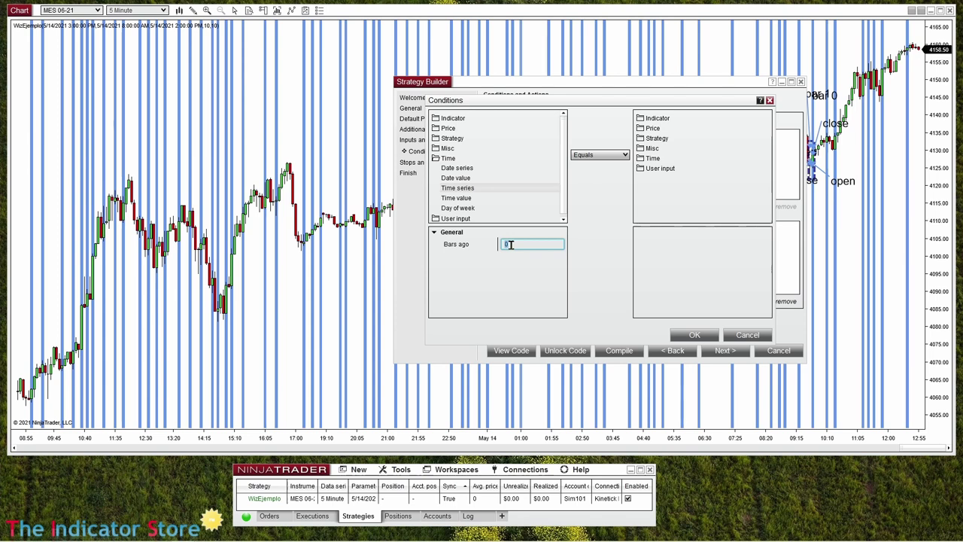
{"action": "type", "text": "1"}
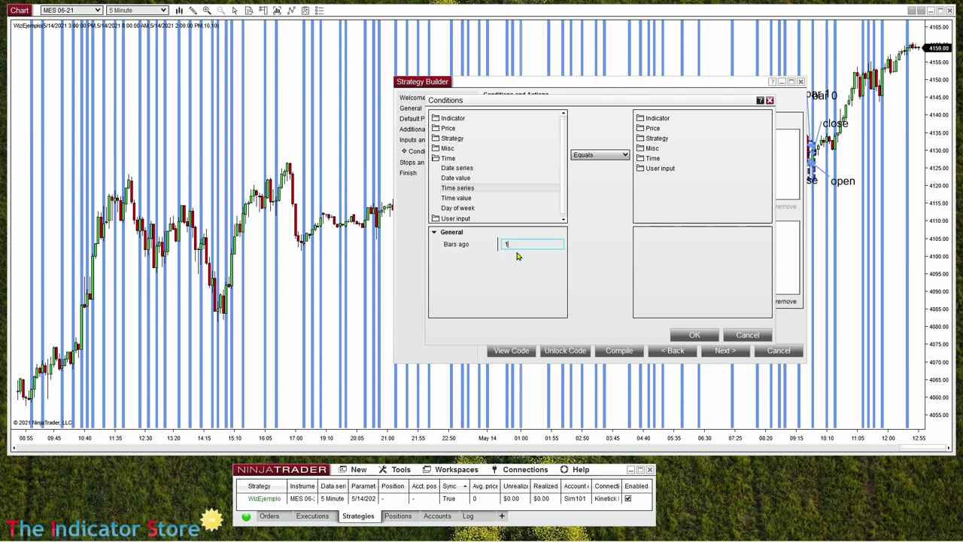
{"action": "double_click", "coordinate": [516, 244]}
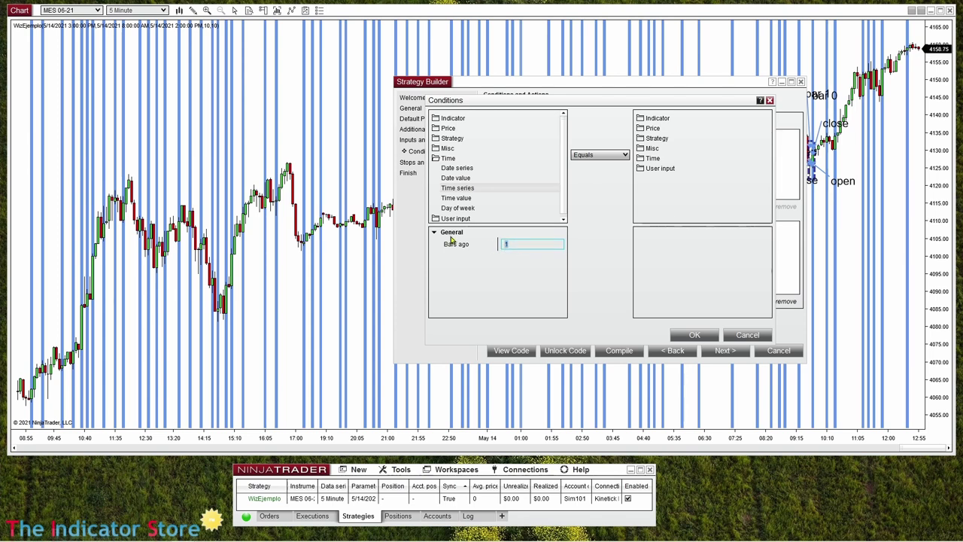
{"action": "type", "text": "0"}
{"action": "double_click", "coordinate": [507, 244]}
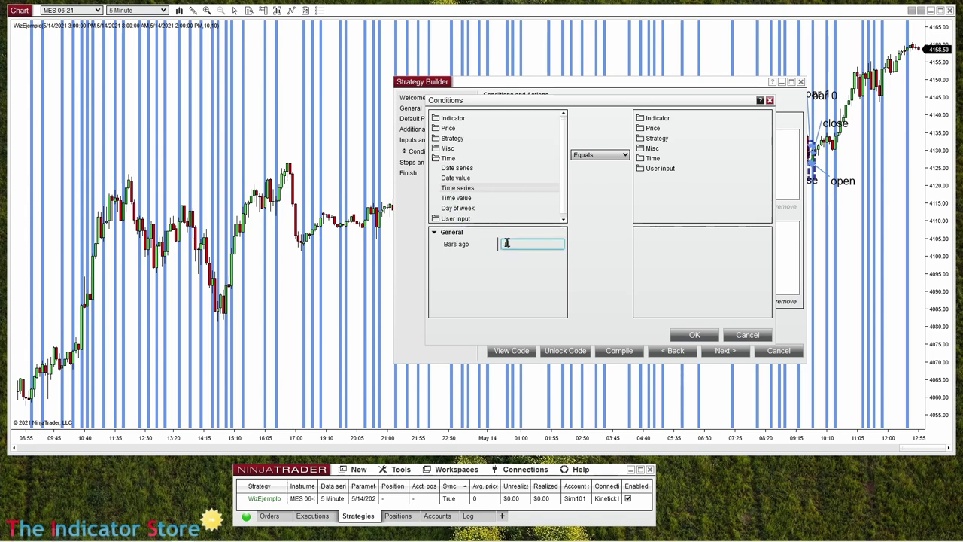
Step: Complete the time condition as Greater than the Hora_Comienzo user input and compile the strategy
{"action": "left_click", "coordinate": [612, 155]}
{"action": "left_click", "coordinate": [598, 199]}
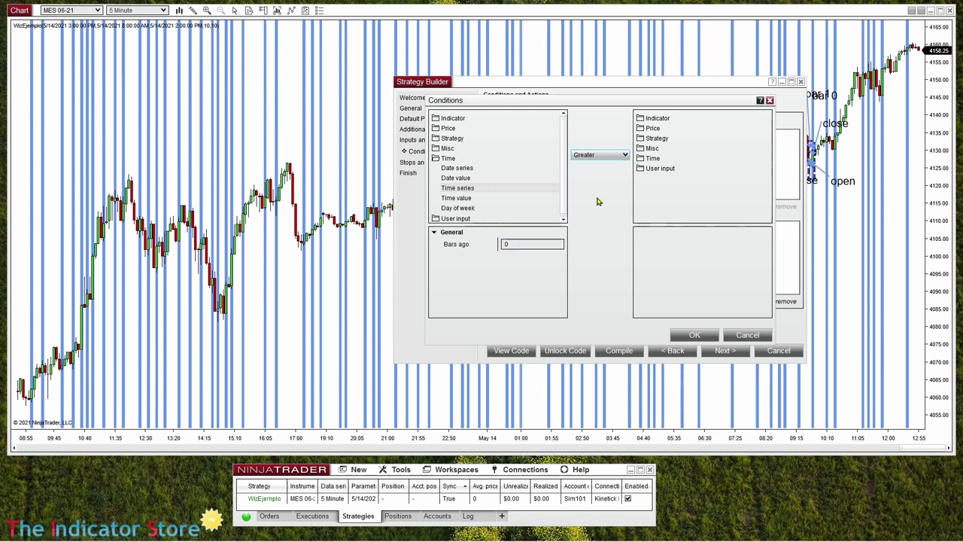
{"action": "double_click", "coordinate": [660, 168]}
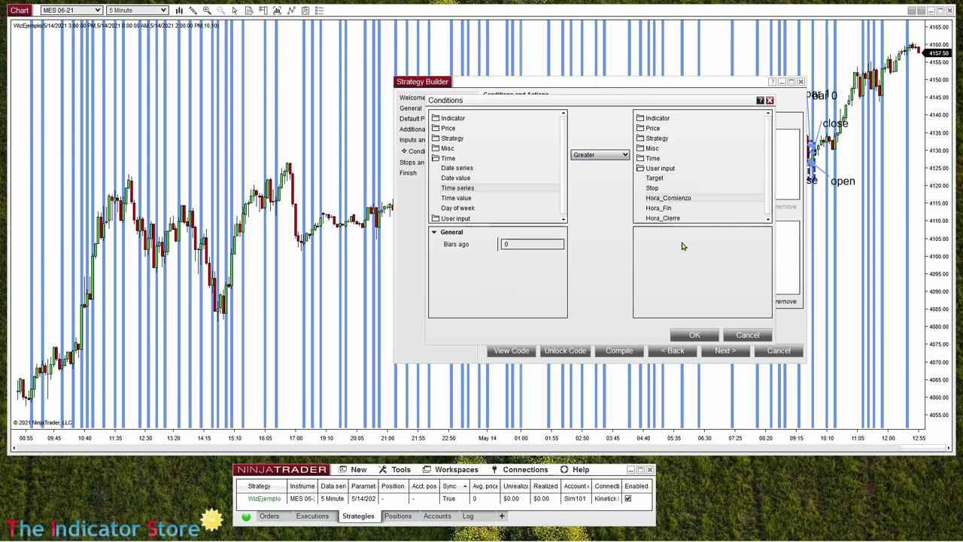
{"action": "left_click", "coordinate": [694, 334]}
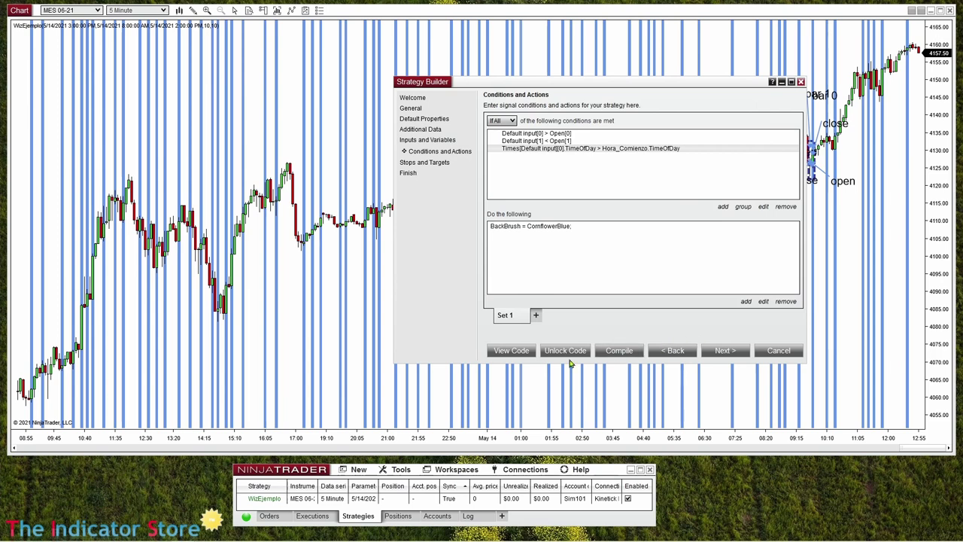
{"action": "left_click", "coordinate": [618, 353]}
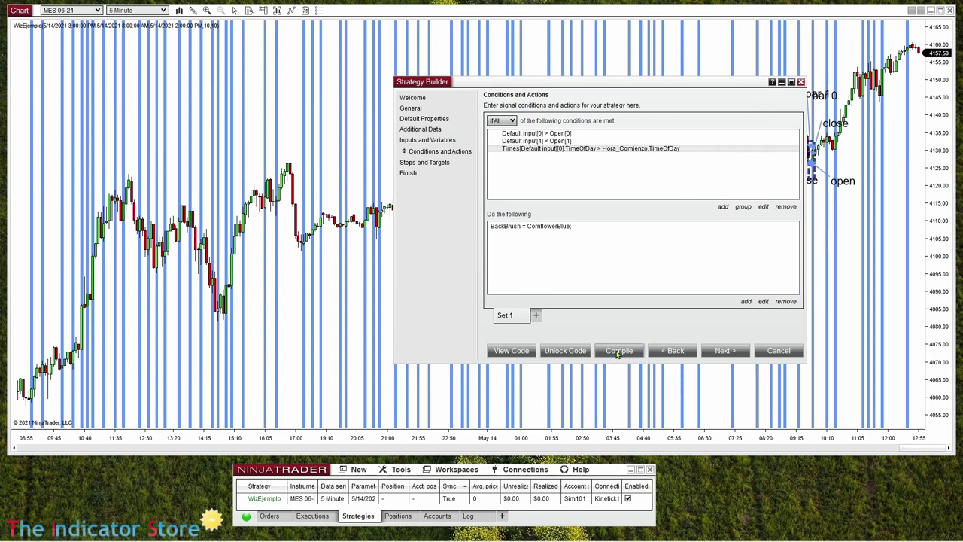
{"action": "left_click", "coordinate": [554, 289]}
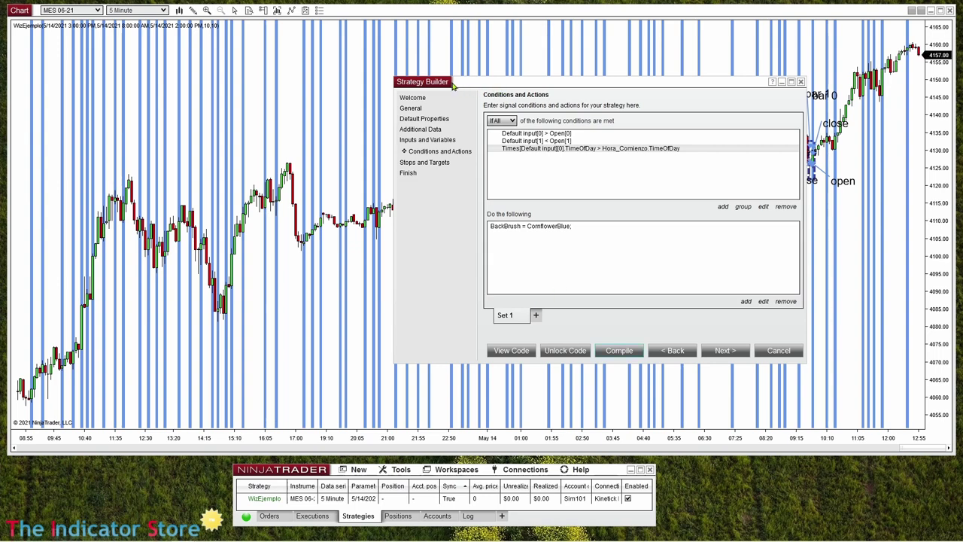
Step: Move the Strategy Builder clear of the chart, restart WizEjemplo by disabling and re-enabling it, and inspect the highlighted bars
{"action": "left_click_drag", "start_coordinate": [437, 86], "coordinate": [719, 482]}
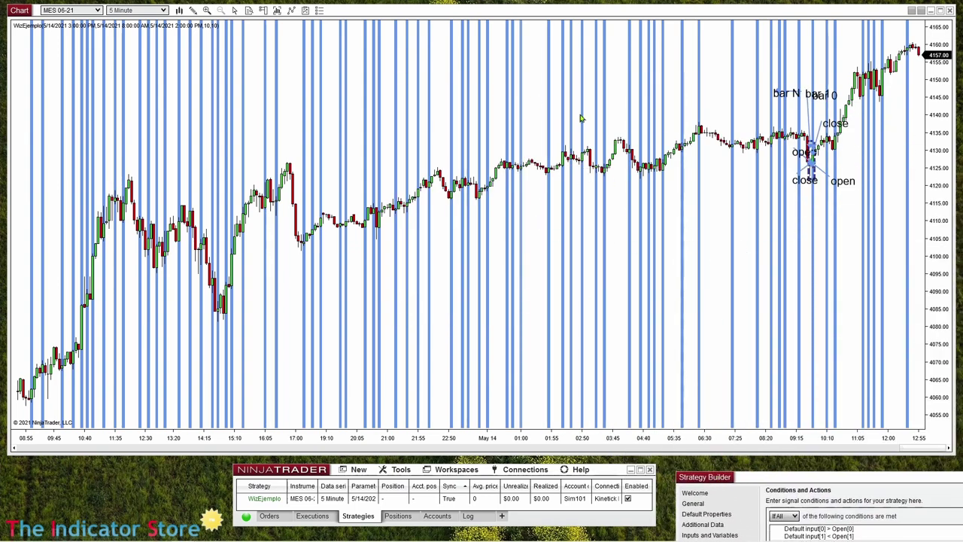
{"action": "right_click", "coordinate": [535, 194]}
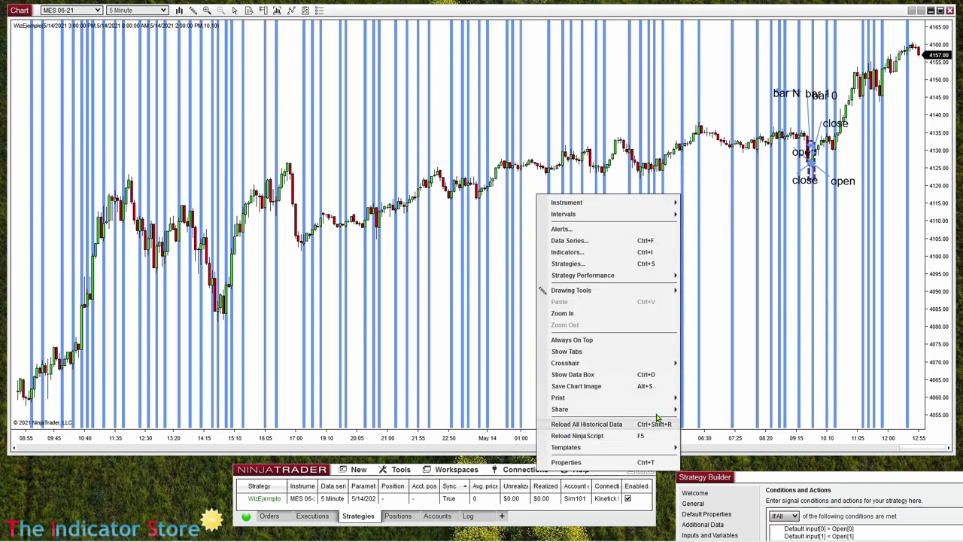
{"action": "left_click", "coordinate": [705, 355]}
{"action": "left_click", "coordinate": [629, 499]}
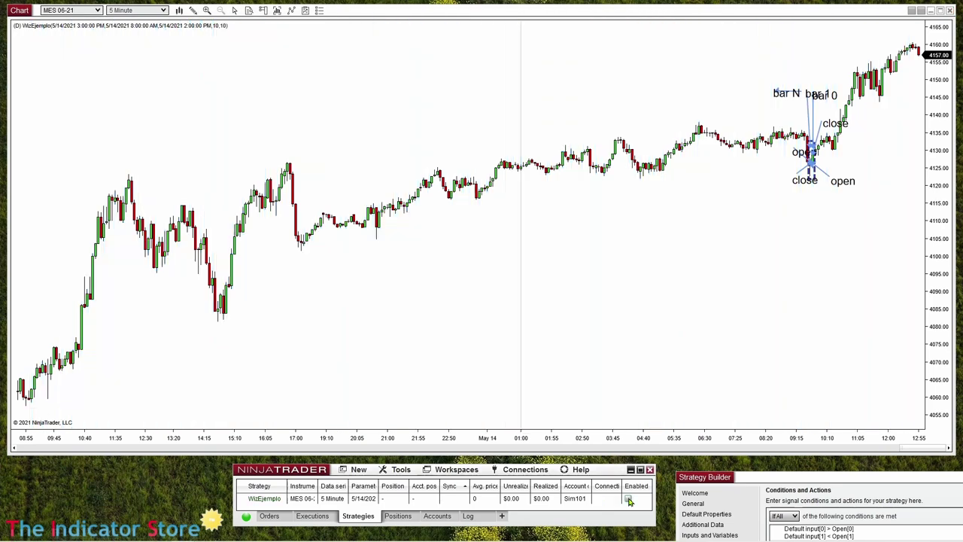
{"action": "left_click", "coordinate": [629, 499]}
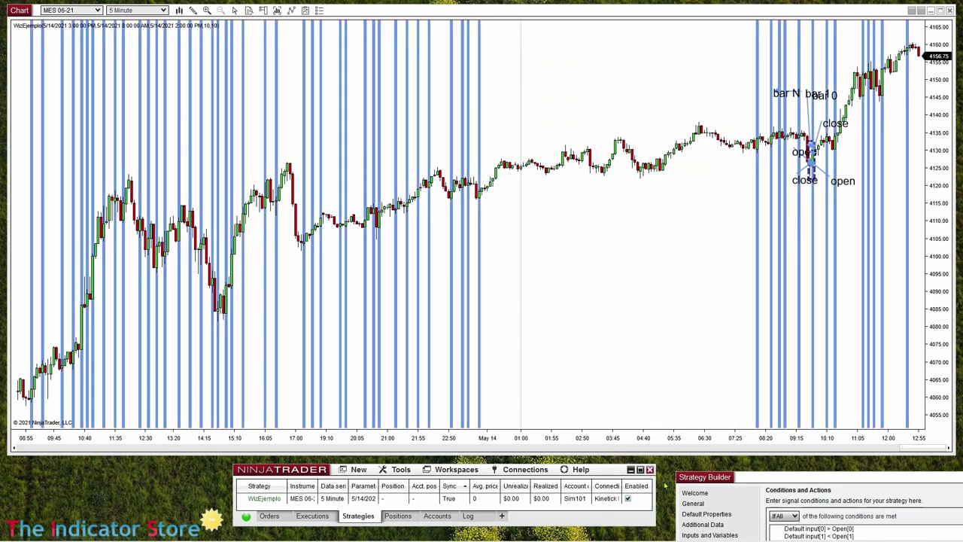
{"action": "left_click_drag", "start_coordinate": [769, 442], "coordinate": [123, 407]}
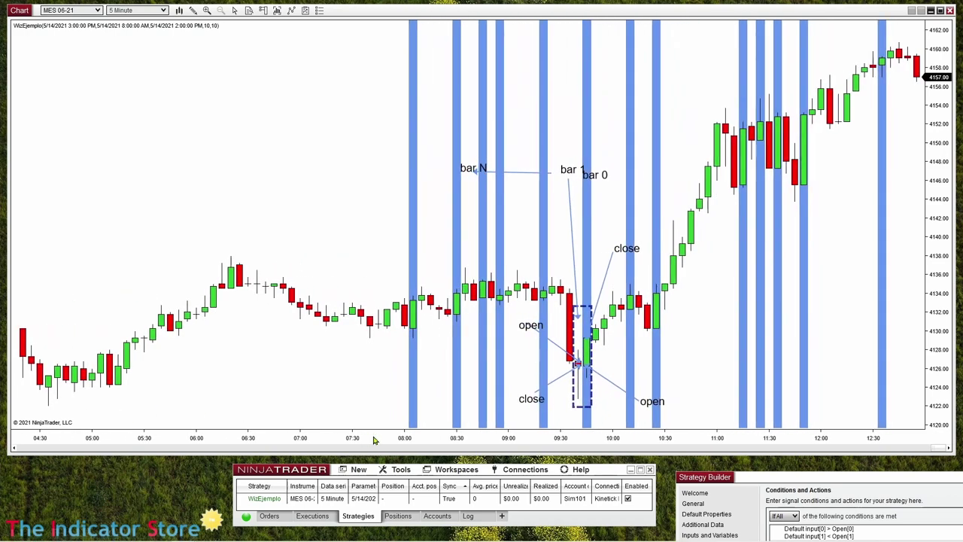
{"action": "left_click_drag", "start_coordinate": [397, 441], "coordinate": [648, 438]}
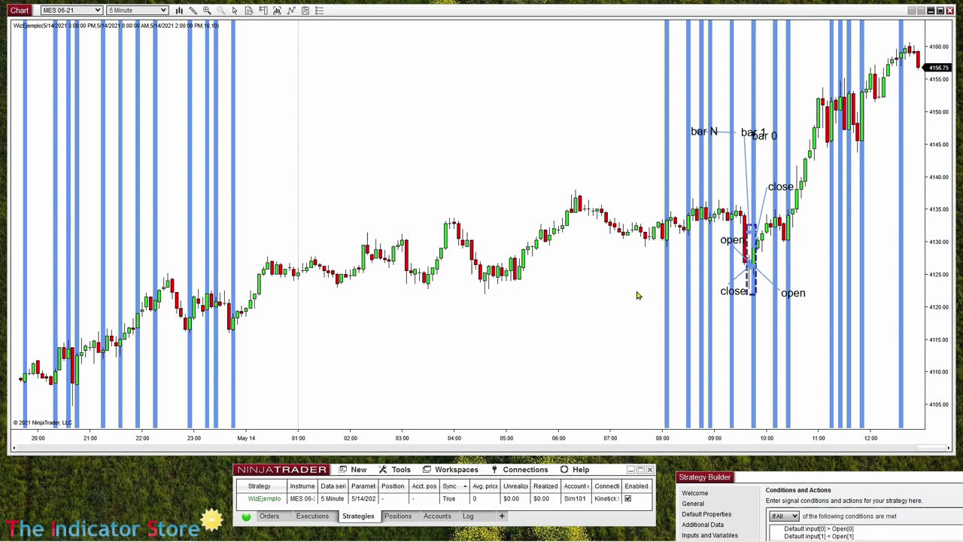
Step: Open the chart's strategy settings, disable the configured WizEjemplo strategy and apply the change
{"action": "right_click", "coordinate": [331, 75]}
{"action": "left_click", "coordinate": [378, 146]}
{"action": "left_click_drag", "start_coordinate": [602, 85], "coordinate": [445, 91]}
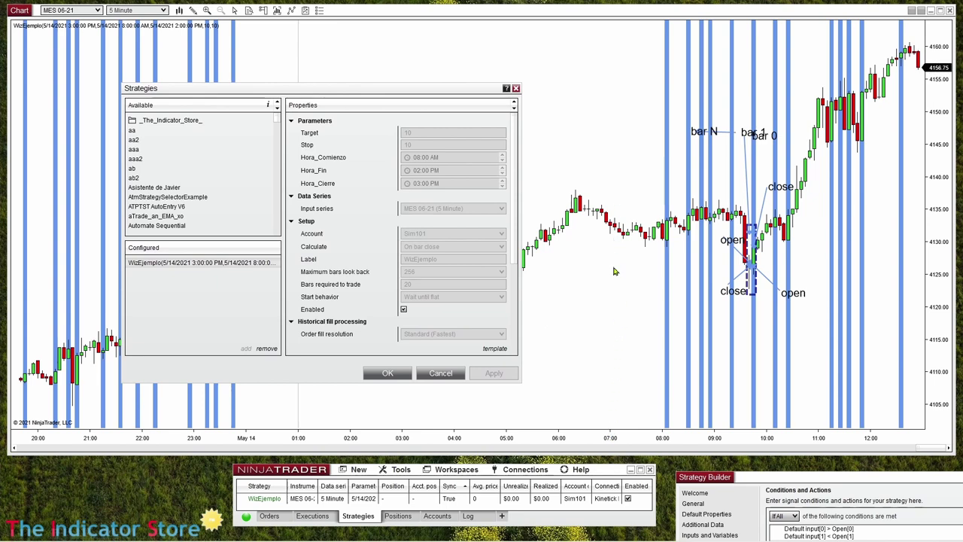
{"action": "left_click", "coordinate": [404, 310]}
{"action": "left_click", "coordinate": [495, 374]}
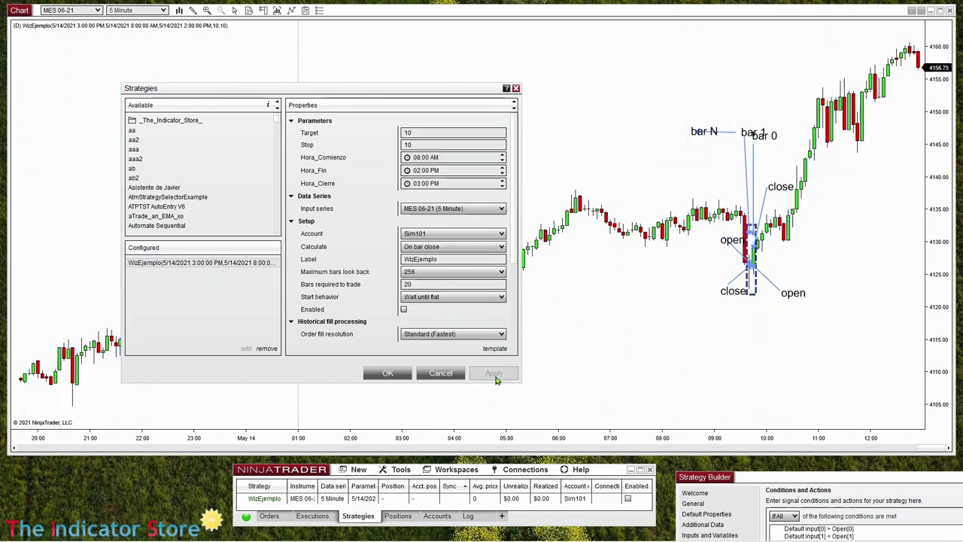
Step: Set WizEjemplo's Hora_Comienzo to 07:00 AM, re-enable the strategy and apply it to the chart
{"action": "left_click", "coordinate": [415, 158]}
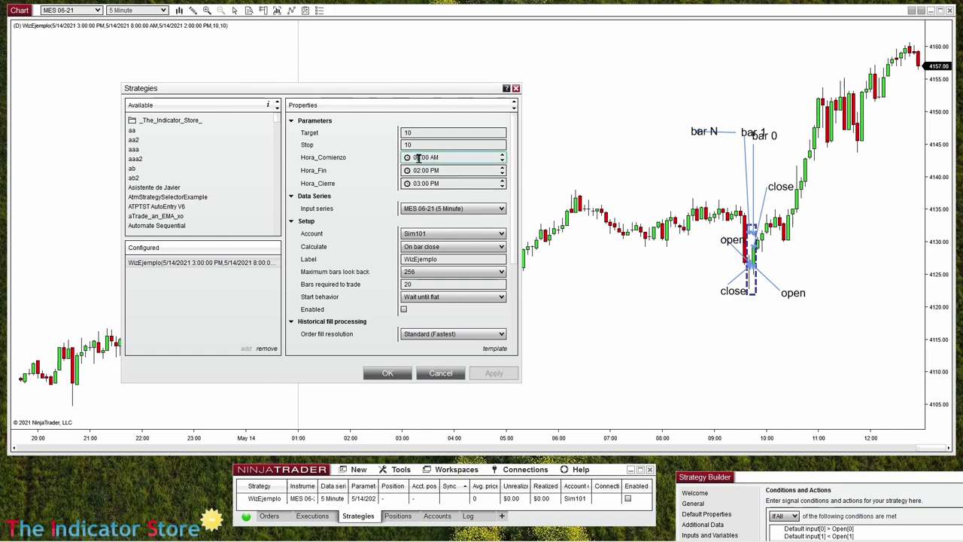
{"action": "key", "text": "Down"}
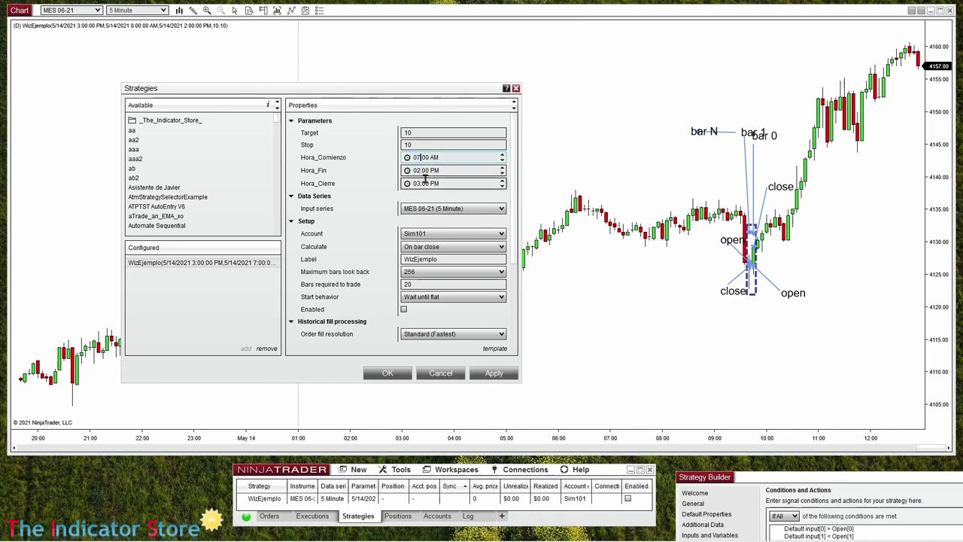
{"action": "left_click", "coordinate": [403, 310]}
{"action": "left_click", "coordinate": [493, 373]}
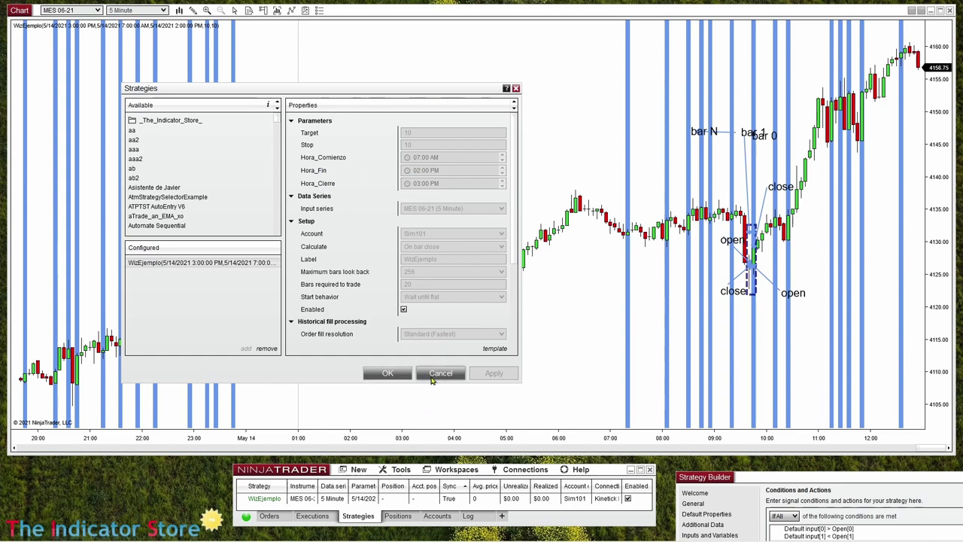
{"action": "left_click", "coordinate": [387, 372]}
Step: Bring the Strategy Builder back over the chart and duplicate the Hora_Comienzo time condition within Set 1
{"action": "left_click_drag", "start_coordinate": [717, 478], "coordinate": [340, 68]}
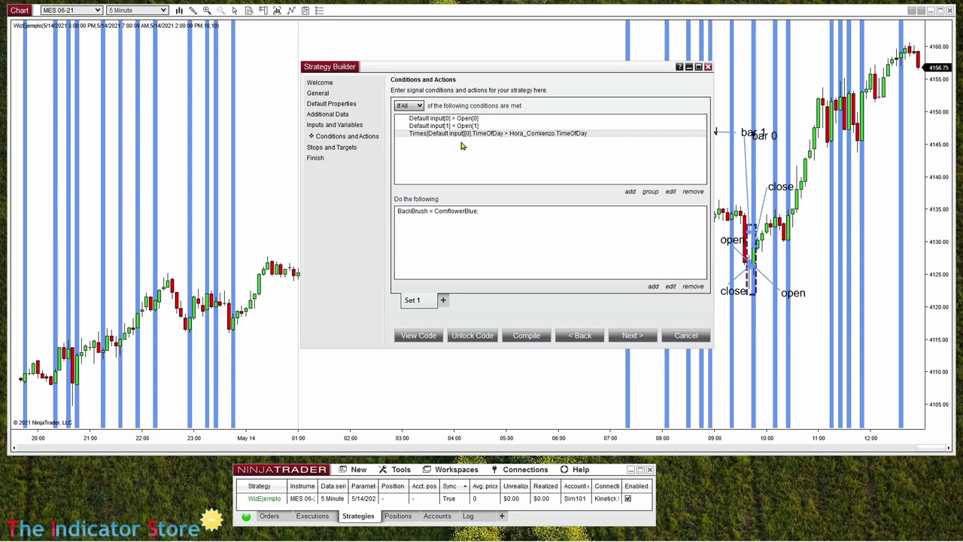
{"action": "right_click", "coordinate": [500, 136]}
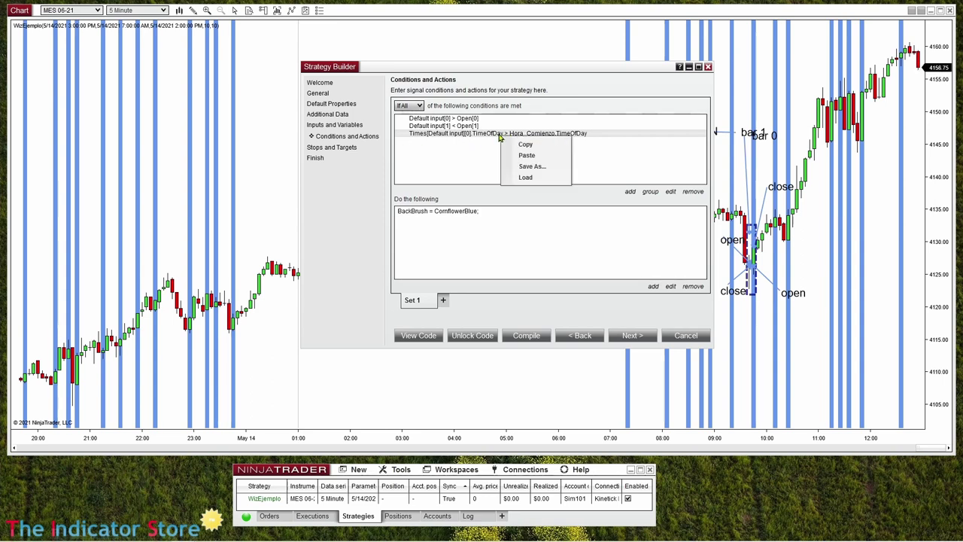
{"action": "left_click", "coordinate": [523, 144]}
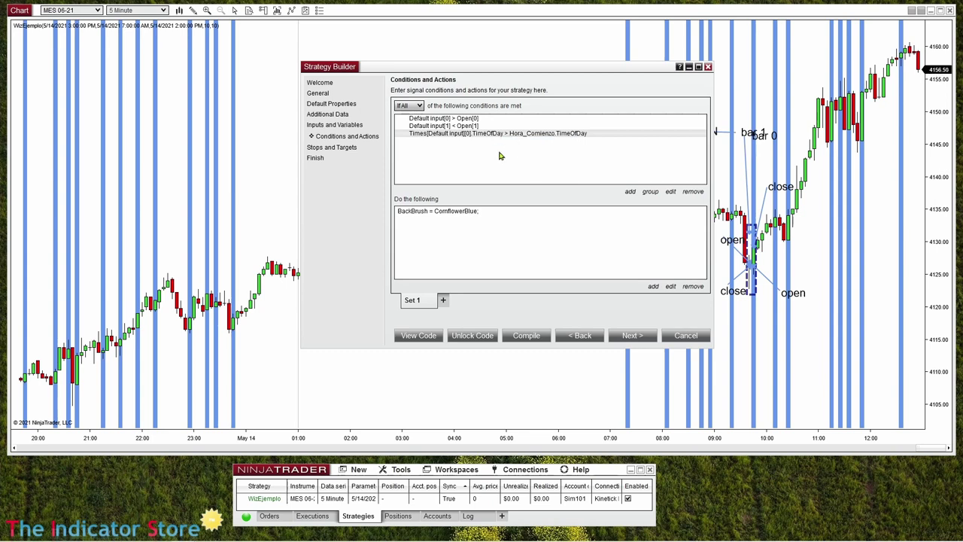
{"action": "right_click", "coordinate": [500, 154]}
{"action": "left_click", "coordinate": [526, 174]}
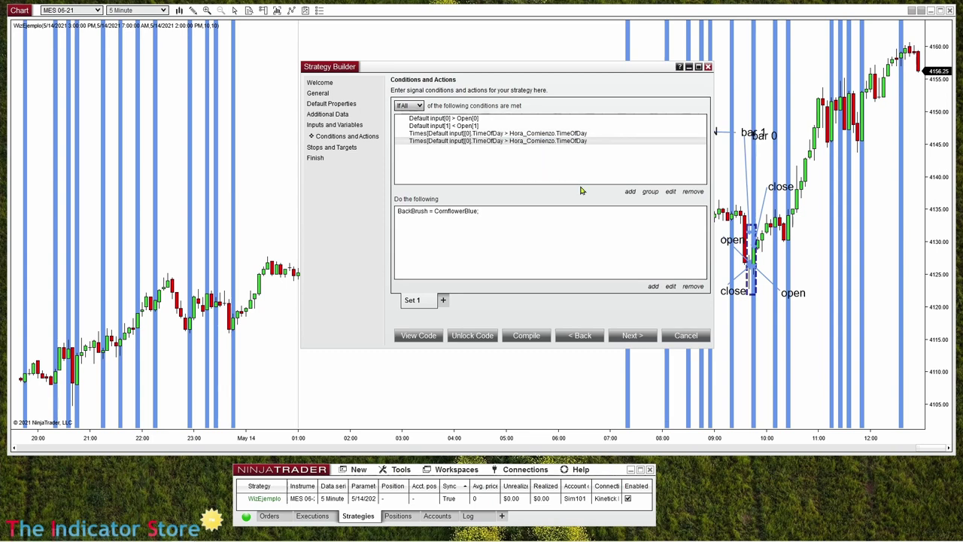
Step: Change the duplicated time condition to Less than the Hora_Fin user input and compile the strategy
{"action": "left_click", "coordinate": [671, 192]}
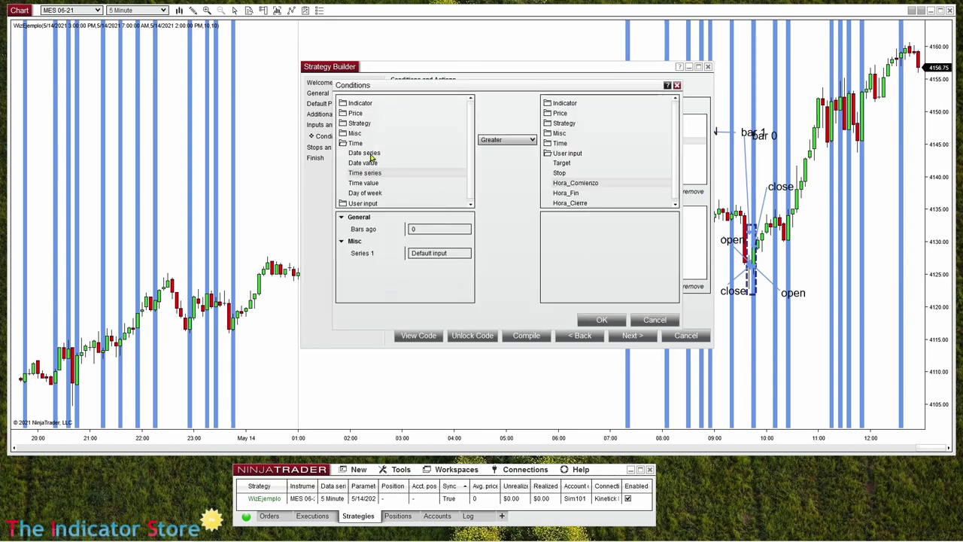
{"action": "left_click", "coordinate": [509, 140]}
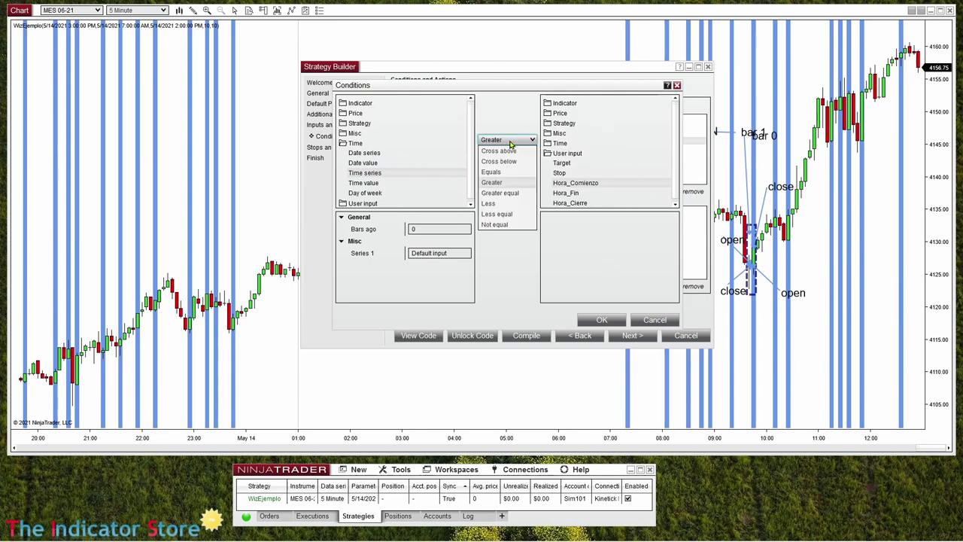
{"action": "left_click", "coordinate": [491, 204]}
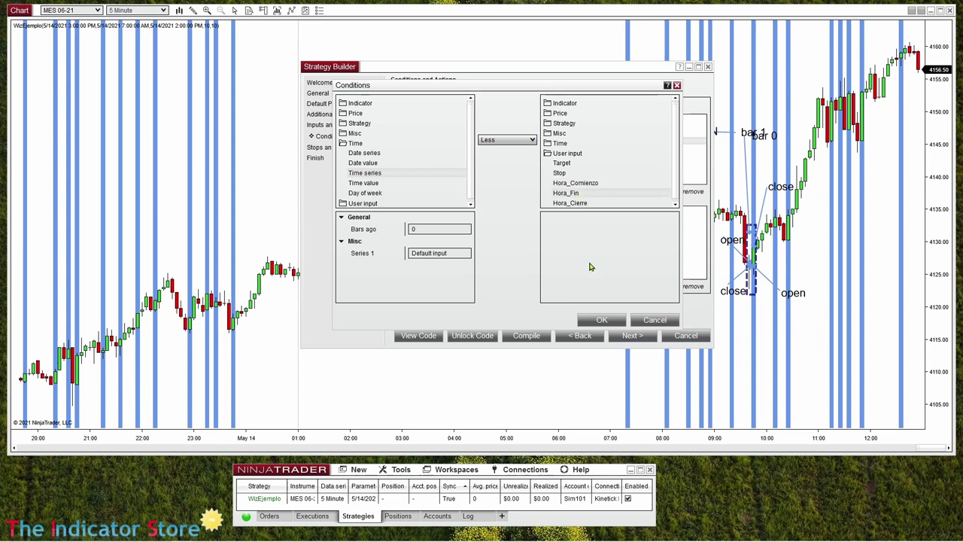
{"action": "left_click", "coordinate": [602, 320]}
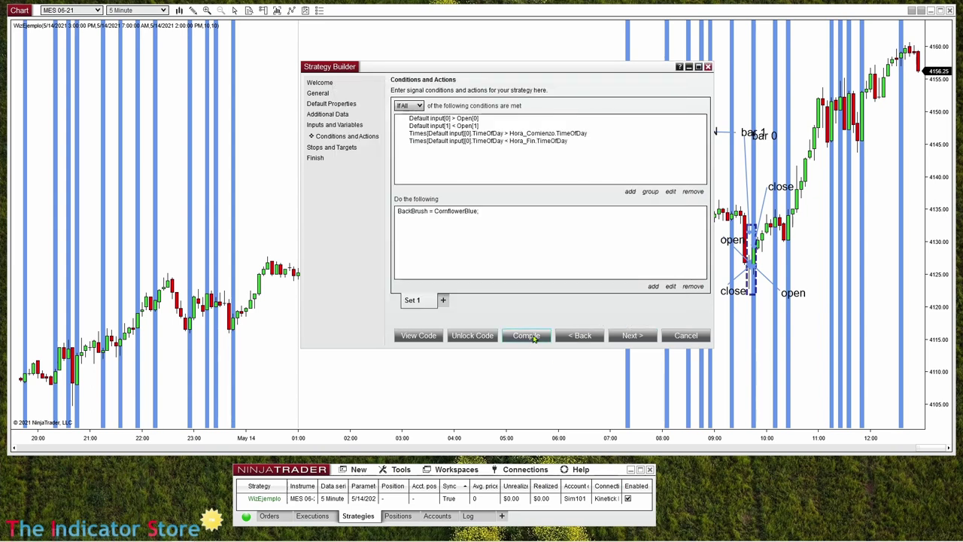
{"action": "left_click", "coordinate": [533, 338]}
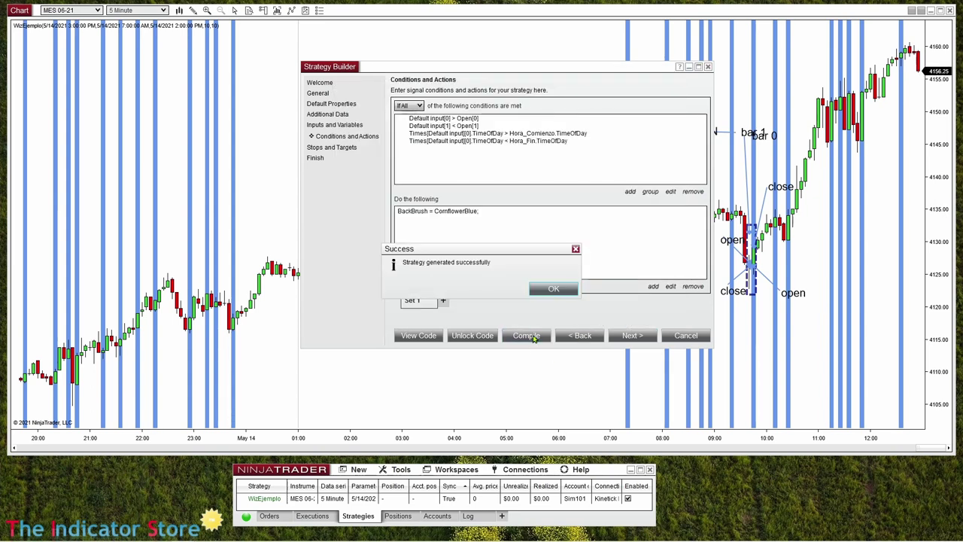
{"action": "left_click", "coordinate": [566, 290]}
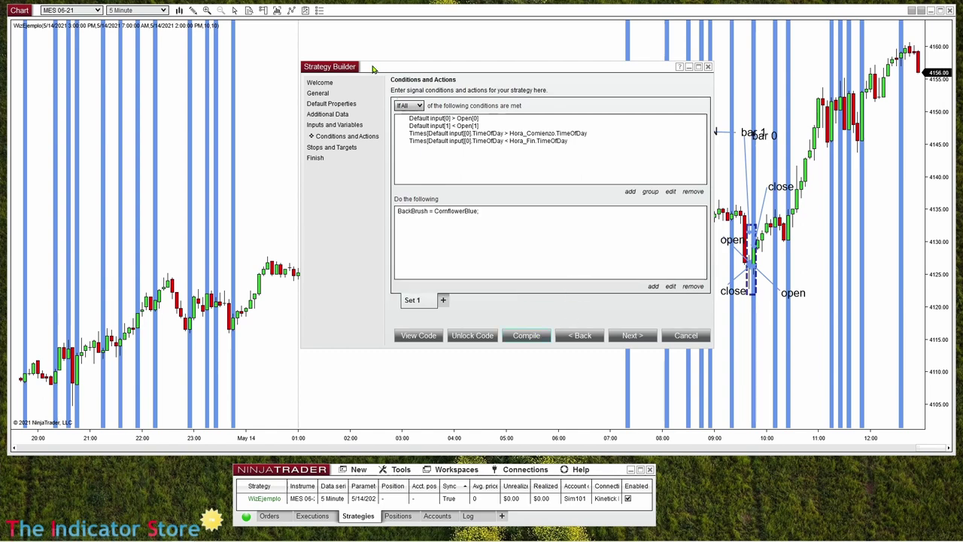
Step: Move the Strategy Builder off the chart, and disable and re-enable WizEjemplo to load the newly compiled version
{"action": "left_click_drag", "start_coordinate": [372, 69], "coordinate": [748, 484]}
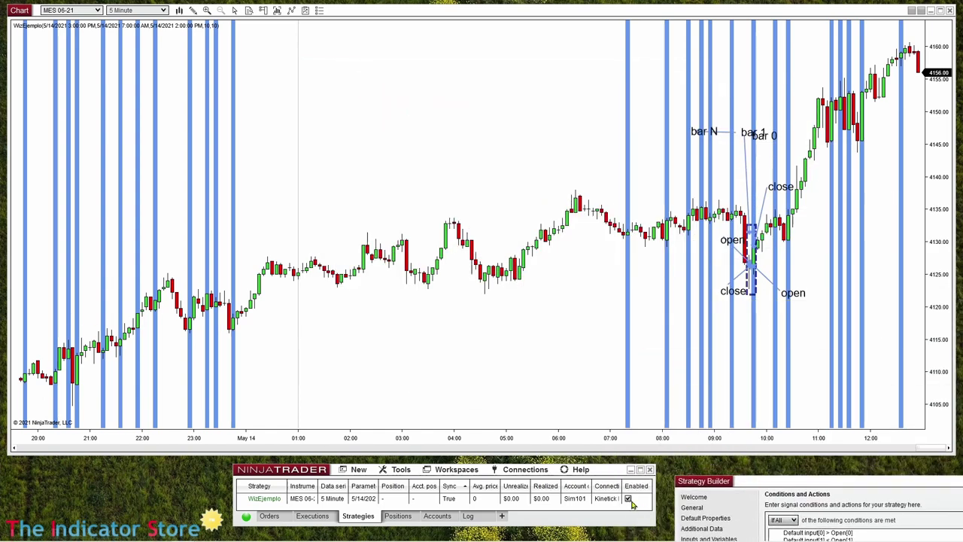
{"action": "left_click", "coordinate": [628, 499]}
{"action": "left_click", "coordinate": [629, 500]}
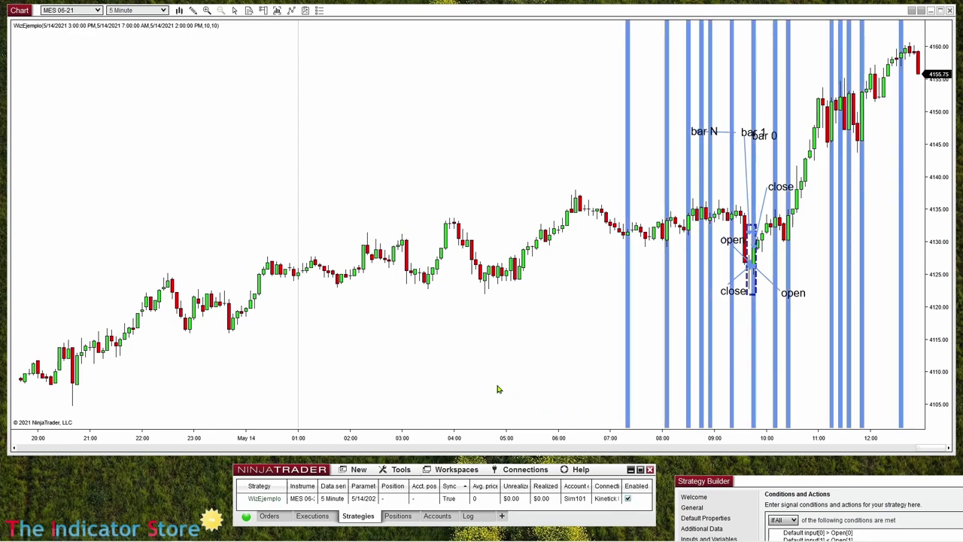
Step: Look back through the May 14 and May 13 sessions, checking the highlighted bars against the Hora_Comienzo and Hora_Fin limits
{"action": "left_click_drag", "start_coordinate": [499, 389], "coordinate": [387, 378]}
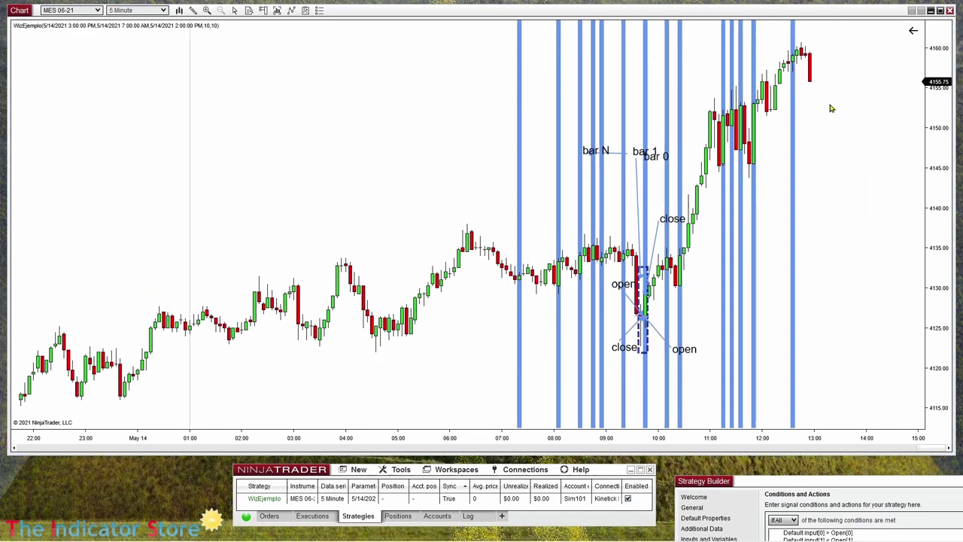
{"action": "left_click_drag", "start_coordinate": [265, 165], "coordinate": [565, 169]}
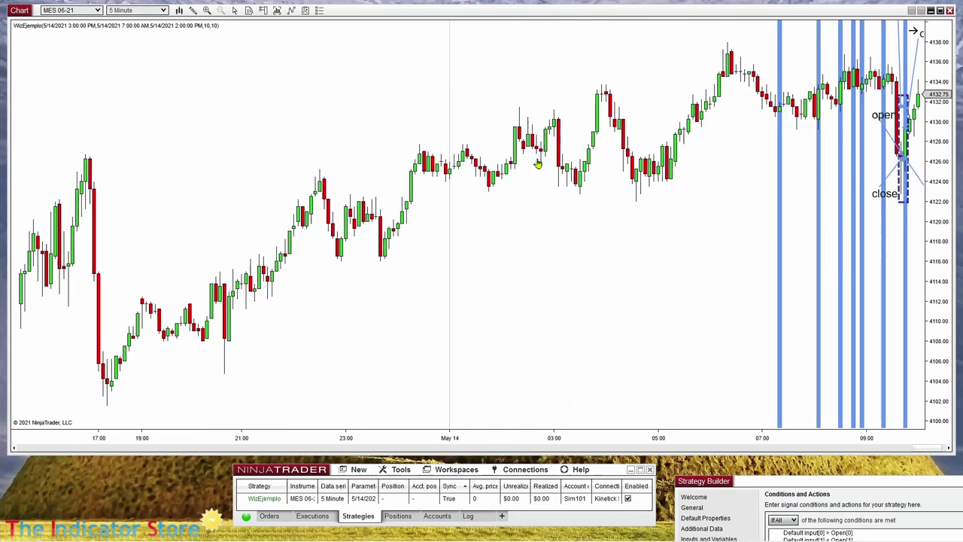
{"action": "left_click_drag", "start_coordinate": [226, 97], "coordinate": [679, 129]}
{"action": "left_click_drag", "start_coordinate": [547, 309], "coordinate": [791, 331]}
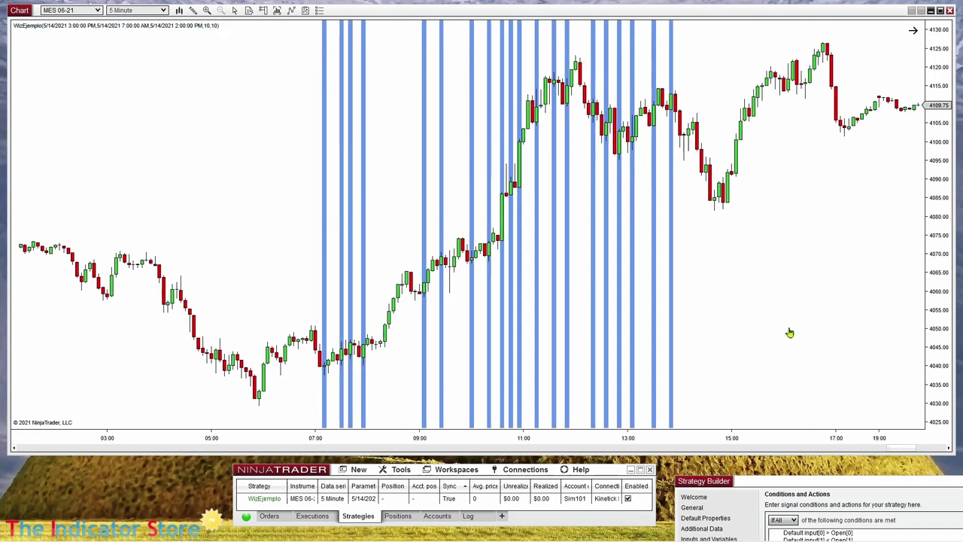
{"action": "left_click_drag", "start_coordinate": [705, 443], "coordinate": [768, 454]}
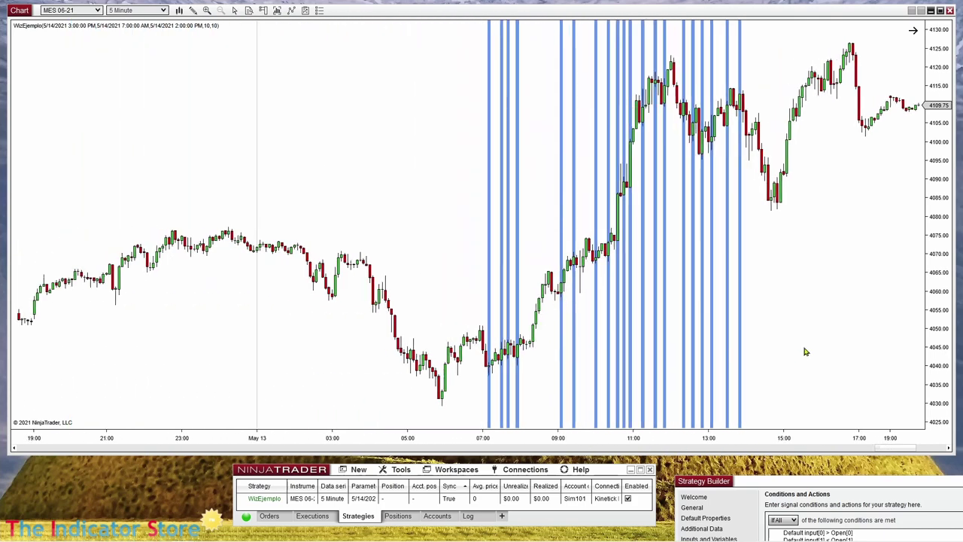
{"action": "left_click_drag", "start_coordinate": [806, 351], "coordinate": [703, 367]}
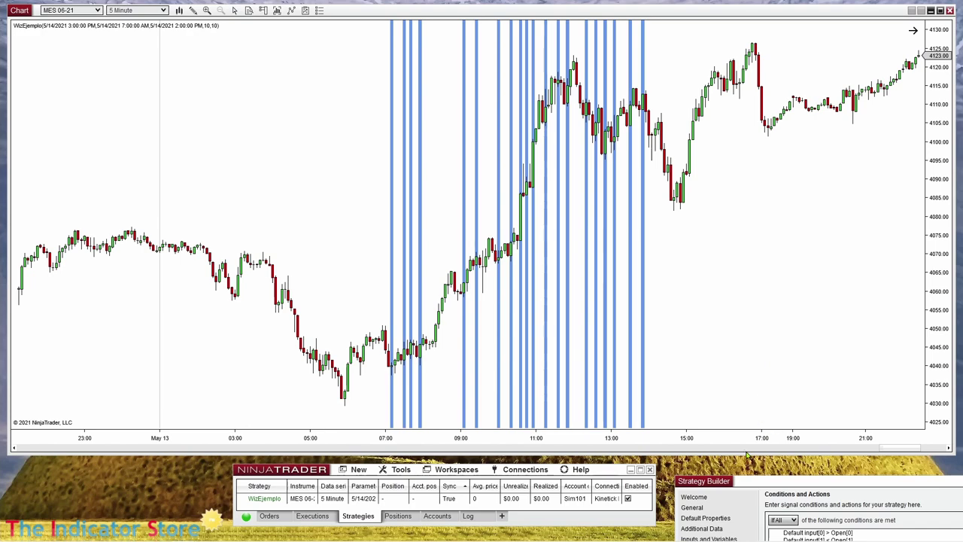
{"action": "mouse_move", "coordinate": [757, 484]}
{"action": "left_mouse_down"}
{"action": "mouse_move", "coordinate": [195, 111]}
{"action": "mouse_move", "coordinate": [705, 503]}
{"action": "mouse_move", "coordinate": [758, 494]}
{"action": "left_mouse_up"}
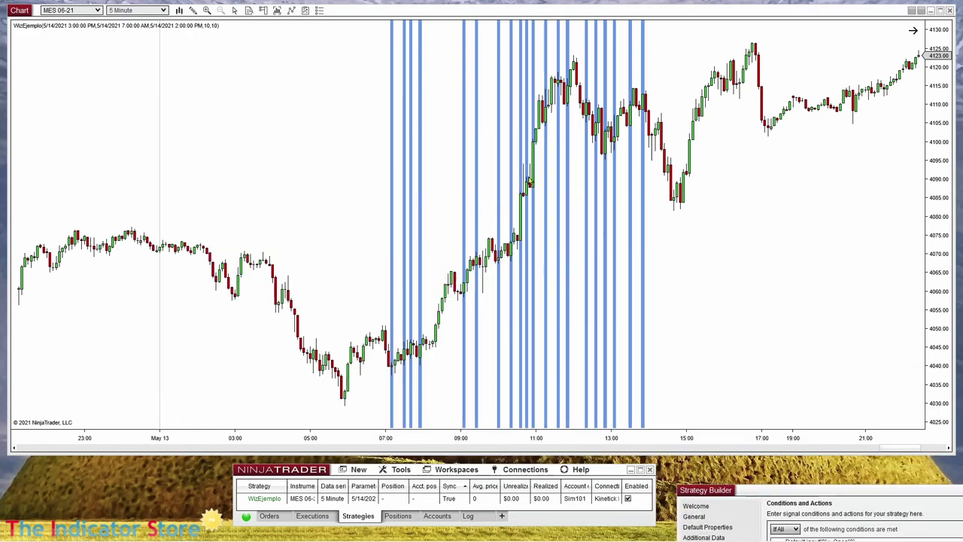
Step: In the chart's strategy settings, disable WizEjemplo so that its Hora_Fin can be set to 05:00 PM, and re-enable it
{"action": "right_click", "coordinate": [327, 146]}
{"action": "left_click", "coordinate": [367, 218]}
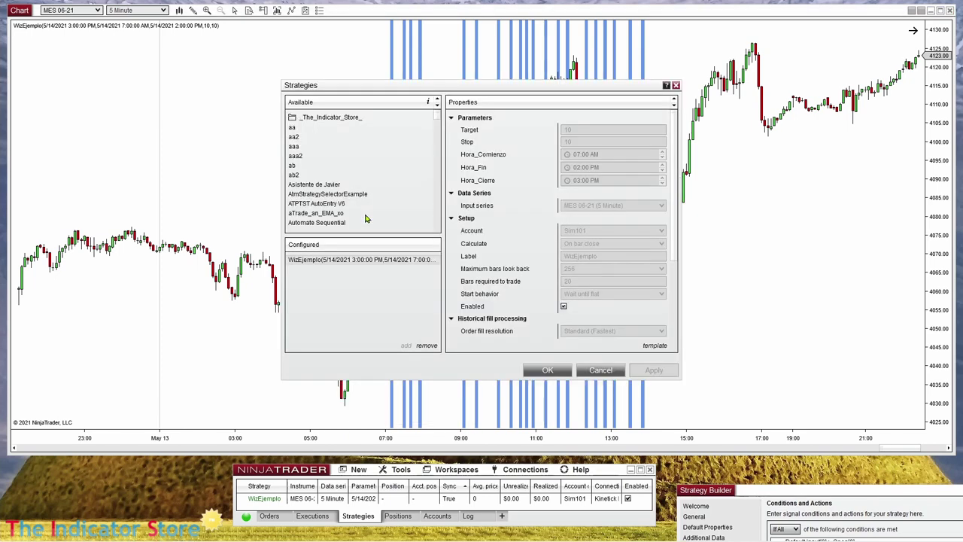
{"action": "left_click", "coordinate": [563, 307]}
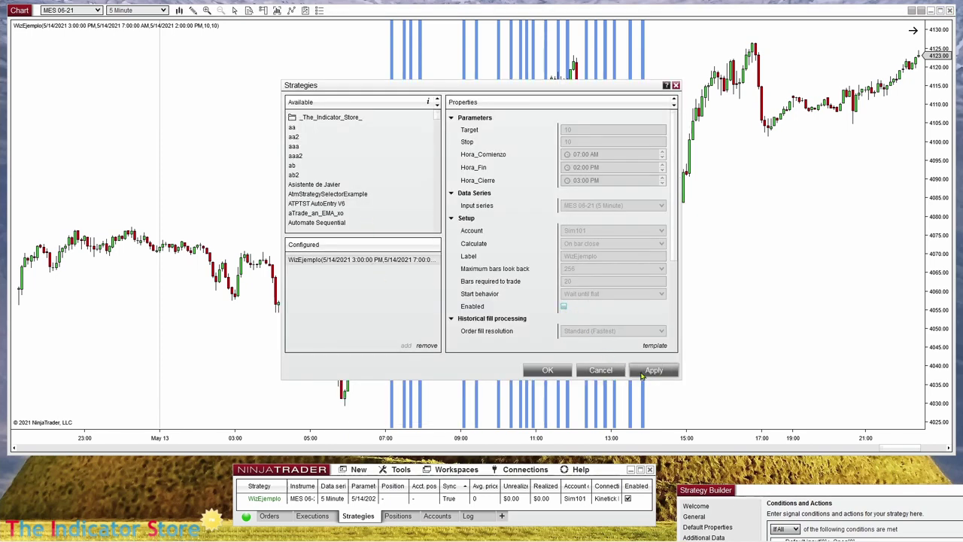
{"action": "left_click", "coordinate": [654, 370]}
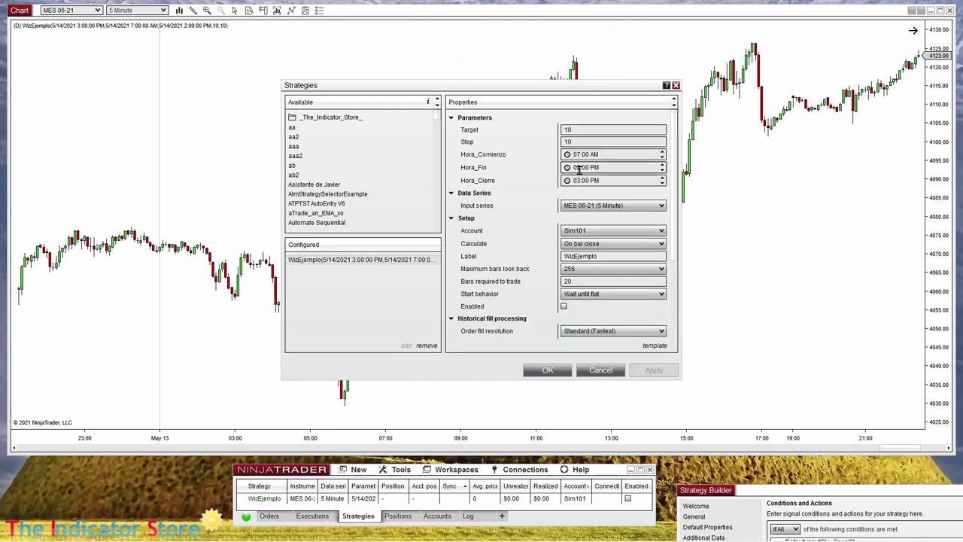
{"action": "left_click", "coordinate": [579, 167]}
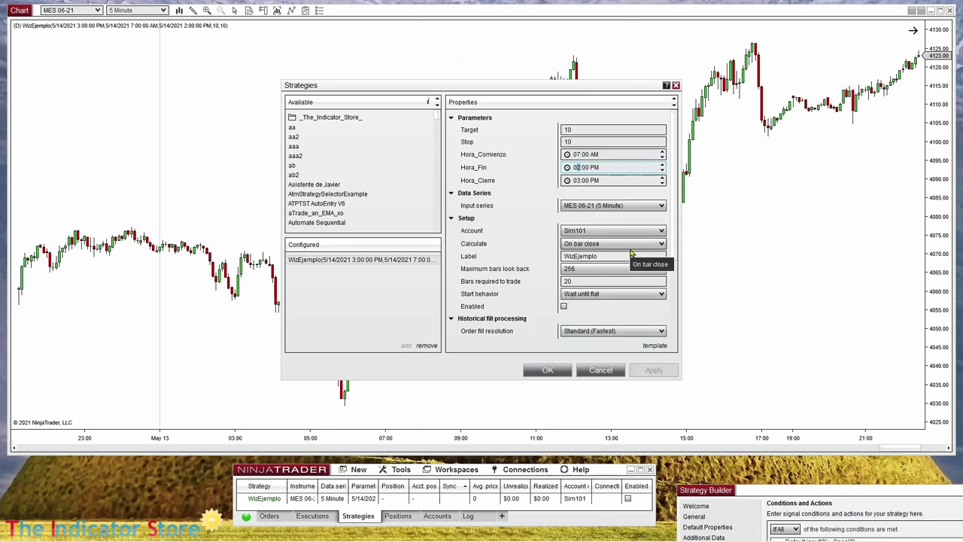
{"action": "type", "text": "5"}
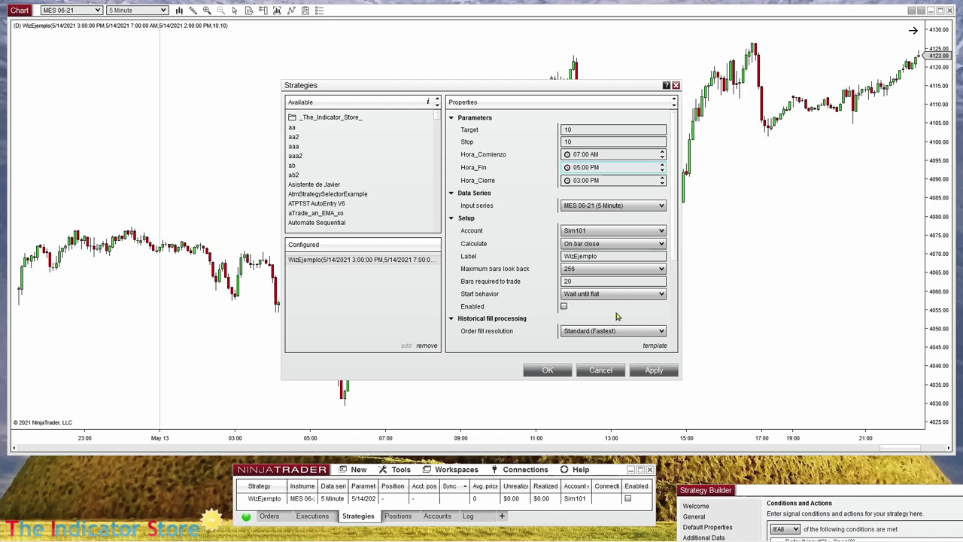
{"action": "left_click", "coordinate": [564, 307]}
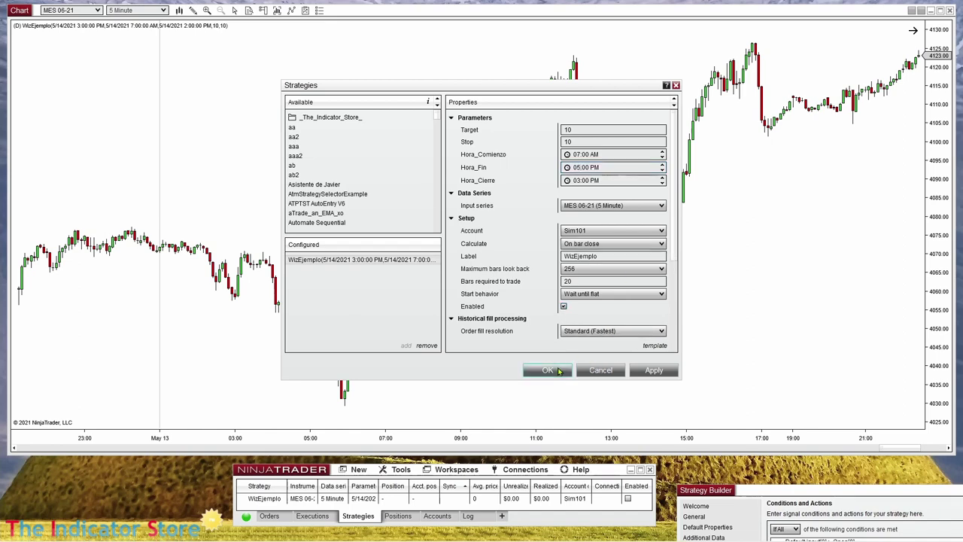
{"action": "left_click", "coordinate": [557, 371]}
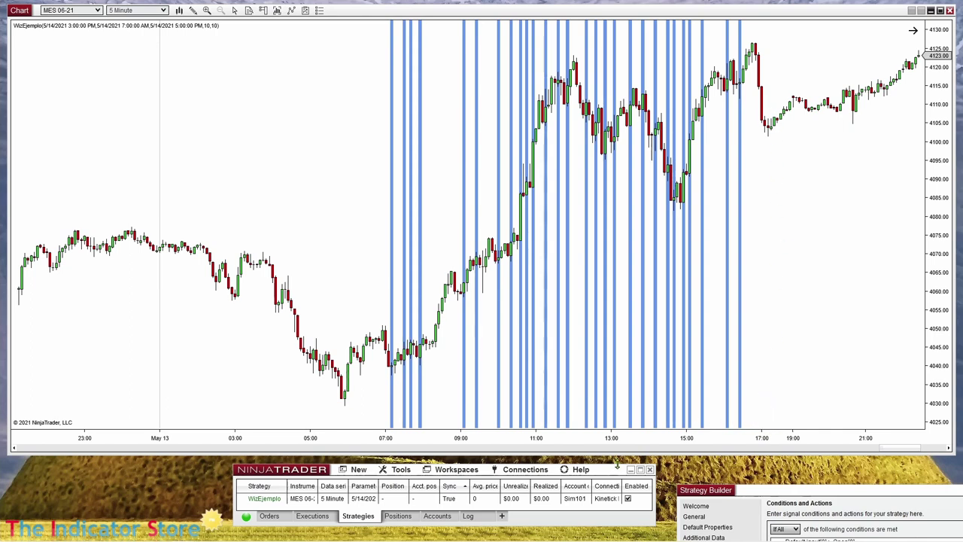
{"action": "left_click_drag", "start_coordinate": [863, 286], "coordinate": [745, 293]}
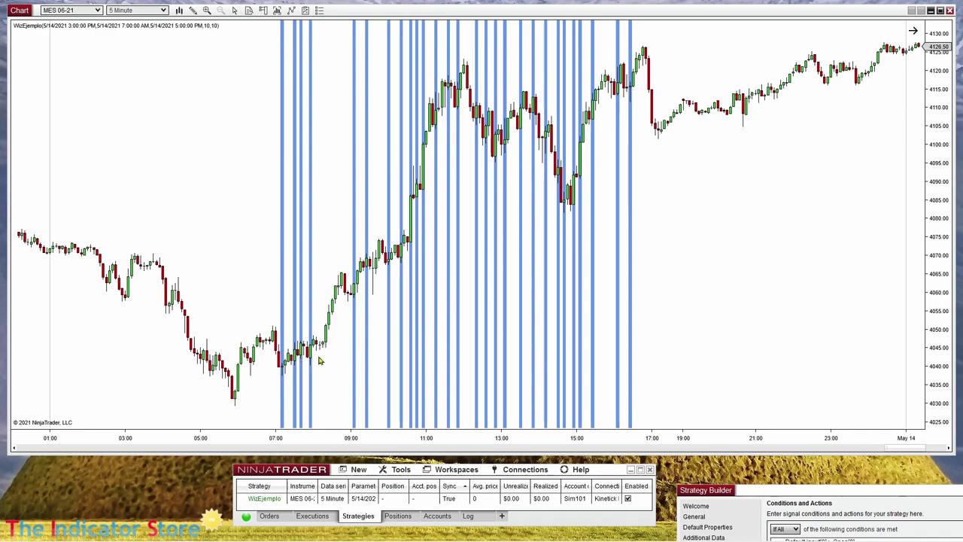
Step: Bring the Strategy Builder back over the chart and add an Enter long position action with DefaultQuantity to Set 1
{"action": "left_click_drag", "start_coordinate": [816, 484], "coordinate": [378, 83]}
{"action": "left_click", "coordinate": [351, 240]}
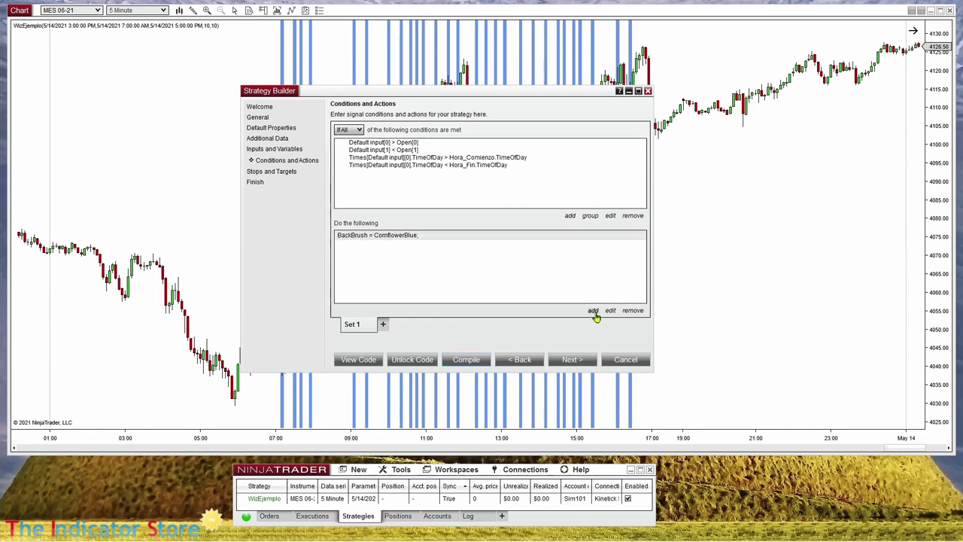
{"action": "left_click", "coordinate": [594, 313]}
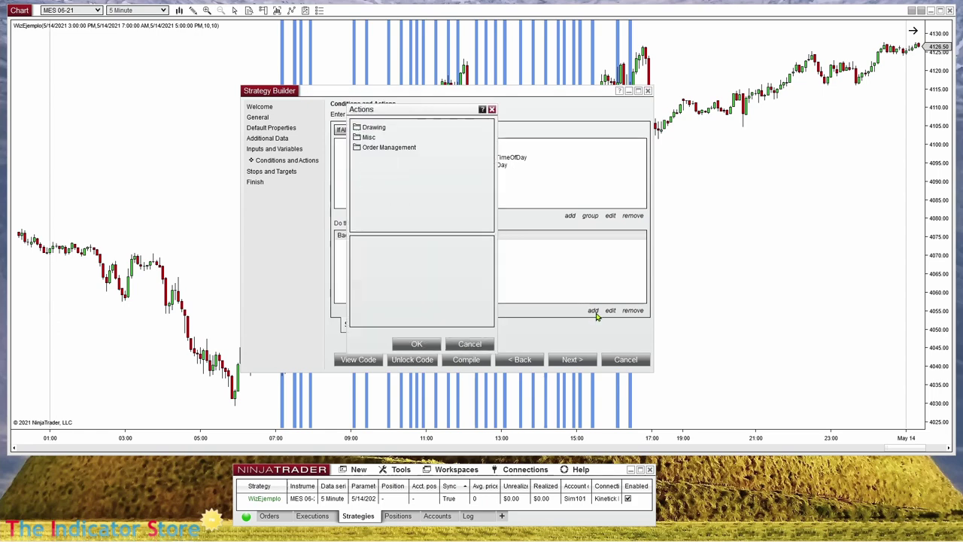
{"action": "left_click", "coordinate": [399, 147]}
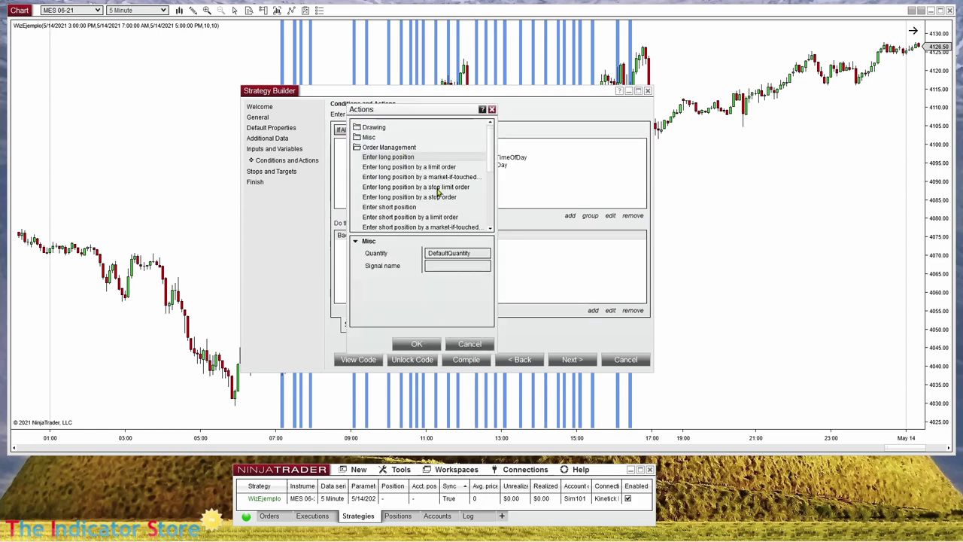
{"action": "left_click", "coordinate": [437, 167]}
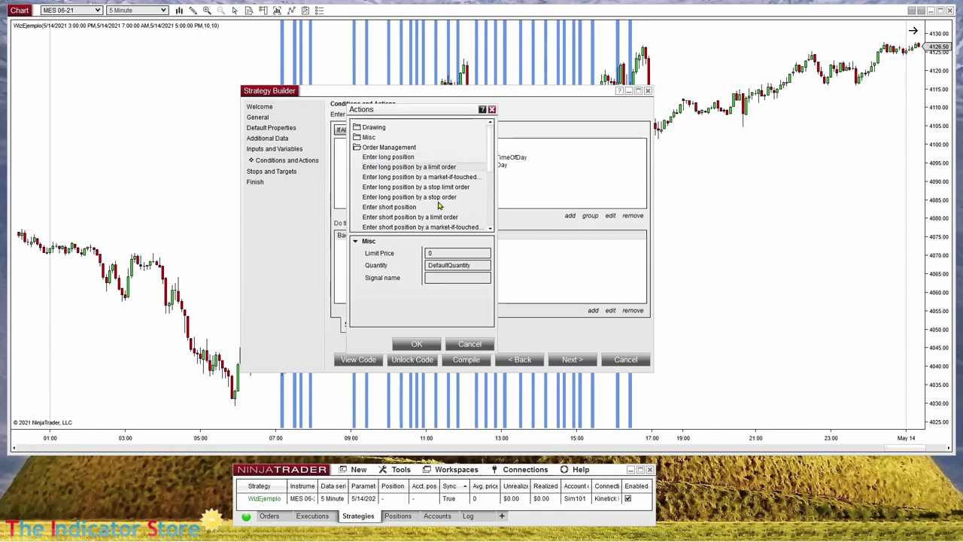
{"action": "left_click", "coordinate": [436, 198]}
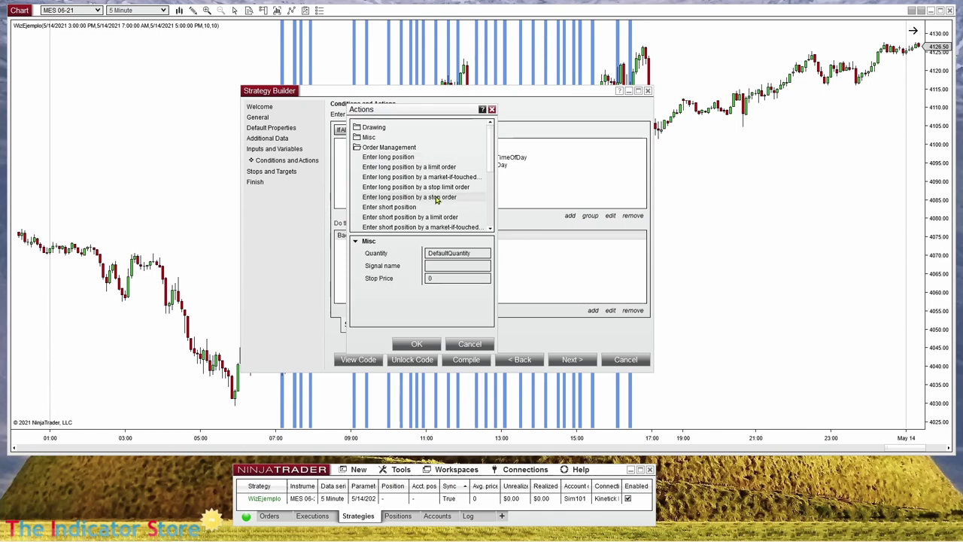
{"action": "left_click", "coordinate": [391, 159]}
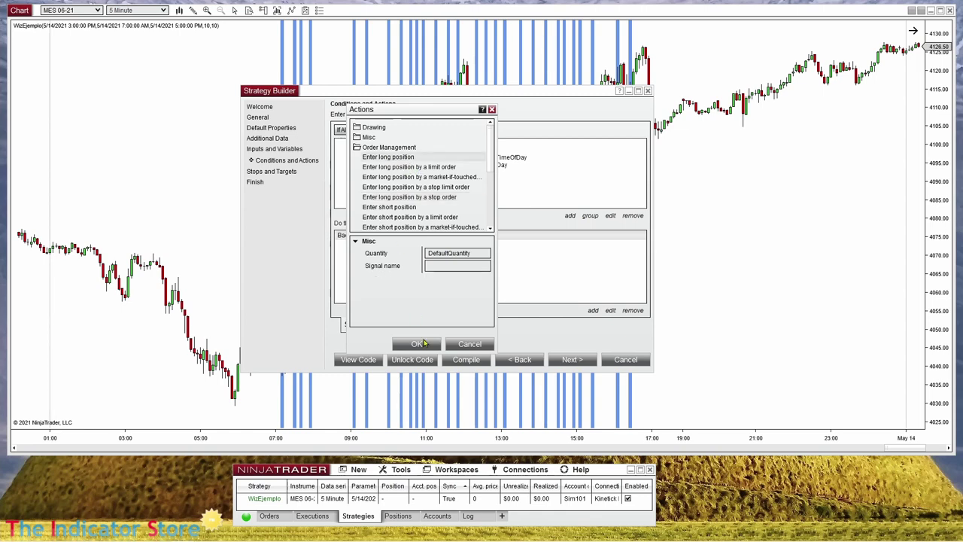
{"action": "left_click", "coordinate": [422, 343]}
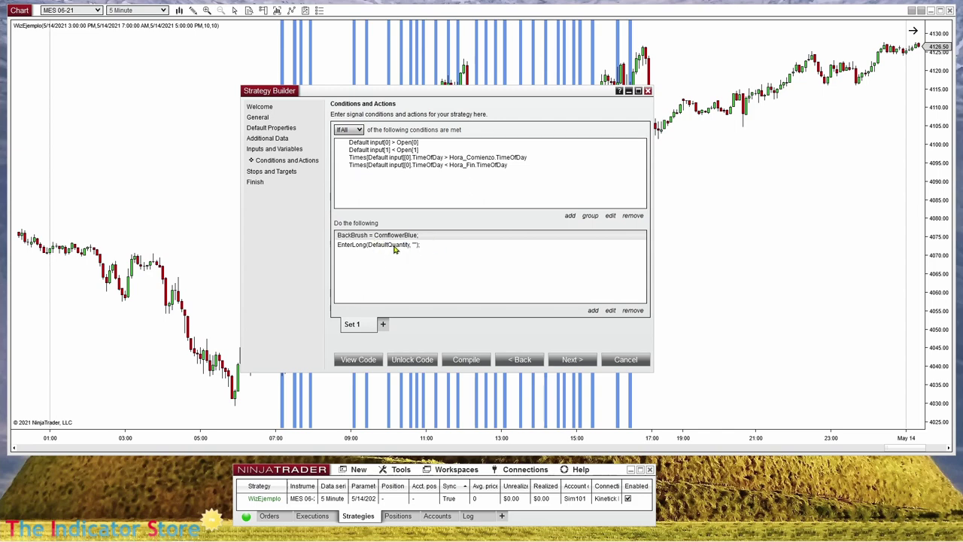
{"action": "left_click", "coordinate": [359, 249]}
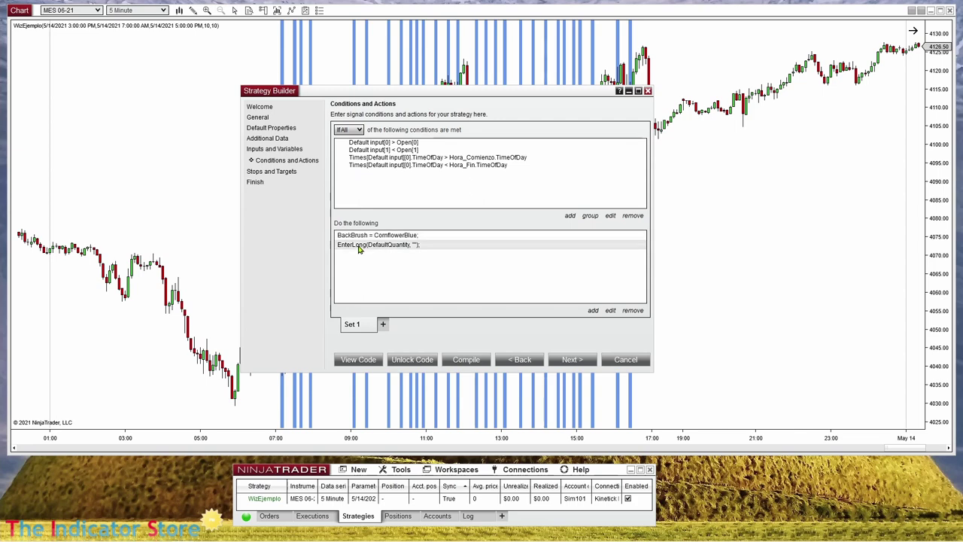
Step: Go on to Stops and Targets and add a profit target in Ticks mode, with the Target user input as its value
{"action": "left_click", "coordinate": [573, 361]}
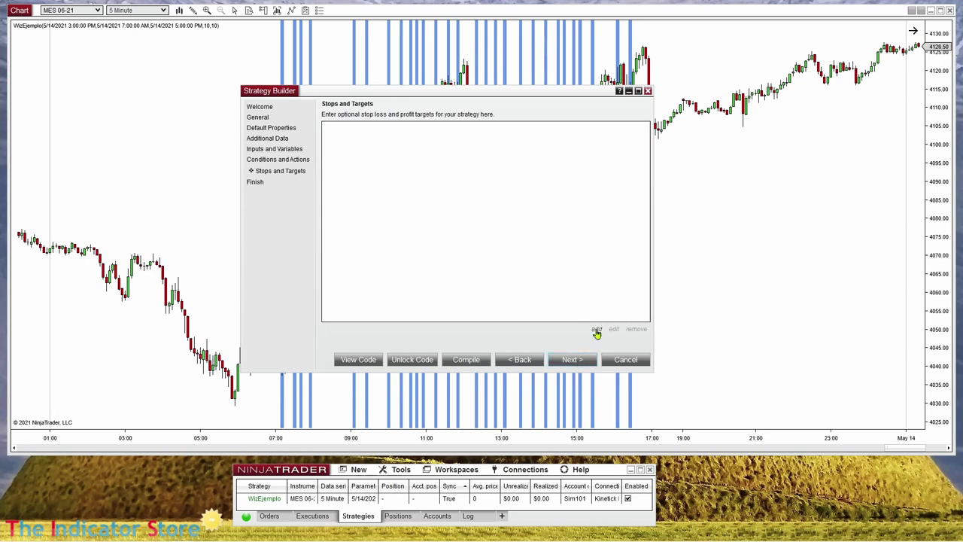
{"action": "left_click", "coordinate": [596, 330]}
{"action": "left_click", "coordinate": [380, 149]}
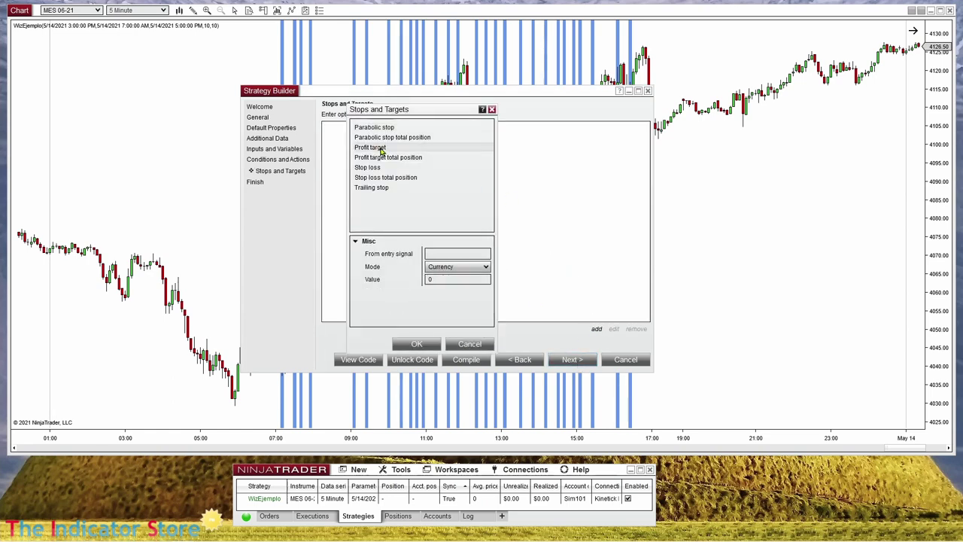
{"action": "left_click", "coordinate": [456, 267]}
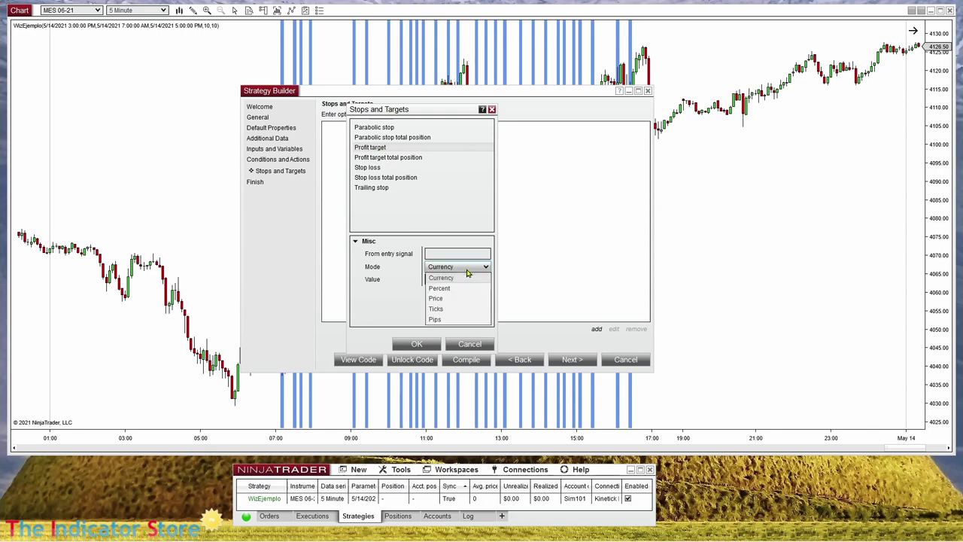
{"action": "left_click", "coordinate": [446, 309]}
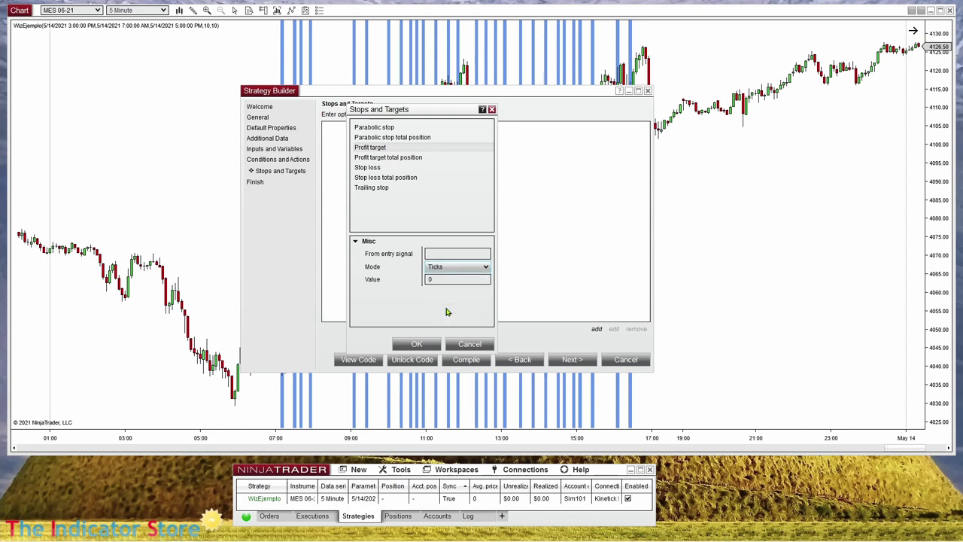
{"action": "left_click", "coordinate": [484, 280]}
{"action": "left_click", "coordinate": [441, 176]}
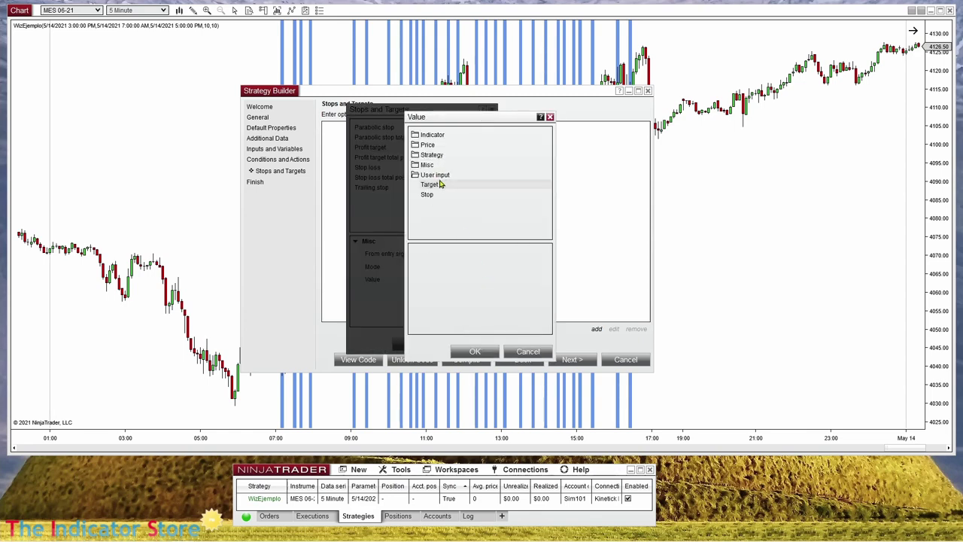
{"action": "left_click", "coordinate": [433, 188]}
{"action": "left_click", "coordinate": [475, 351]}
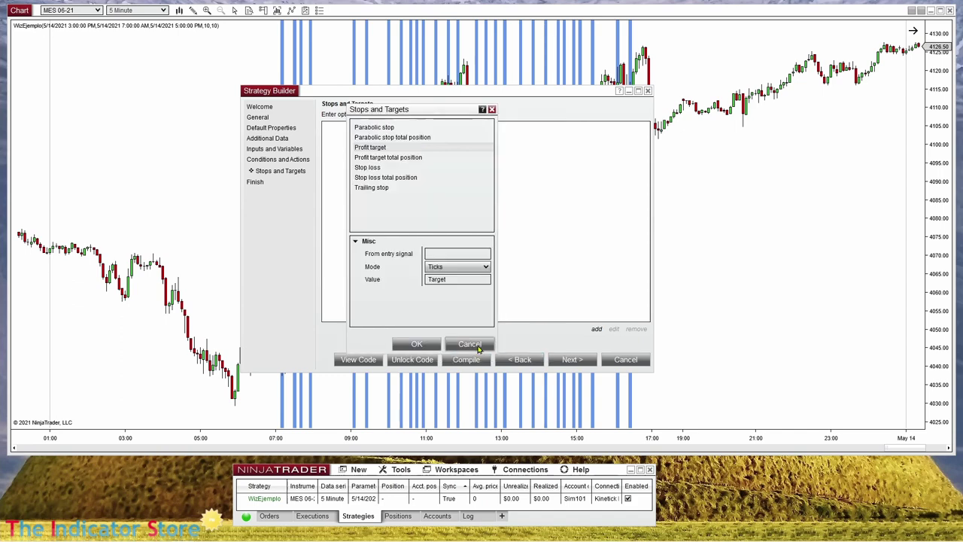
{"action": "left_click", "coordinate": [414, 345]}
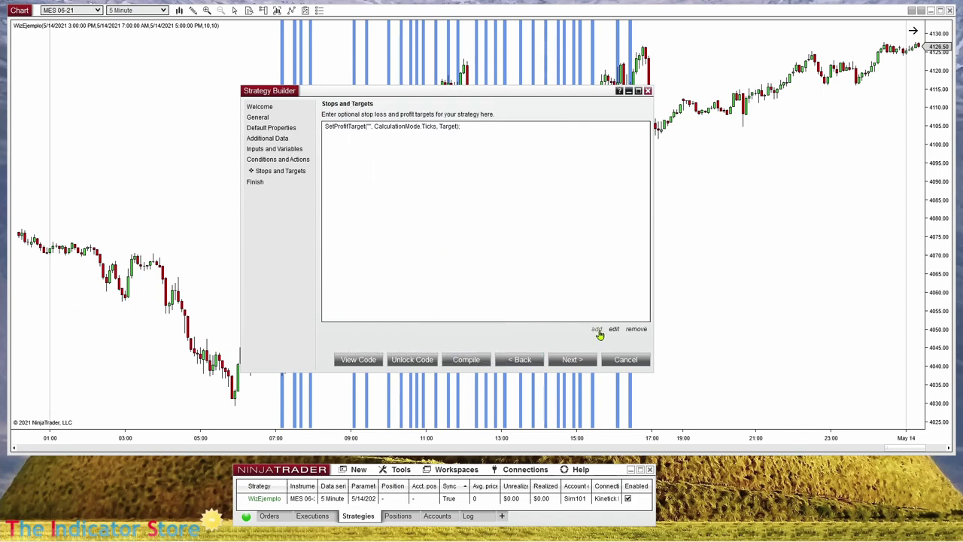
Step: Add a stop loss to Stops and Targets in Ticks mode, with the Stop user input as its value
{"action": "left_click", "coordinate": [597, 329]}
{"action": "left_click", "coordinate": [370, 168]}
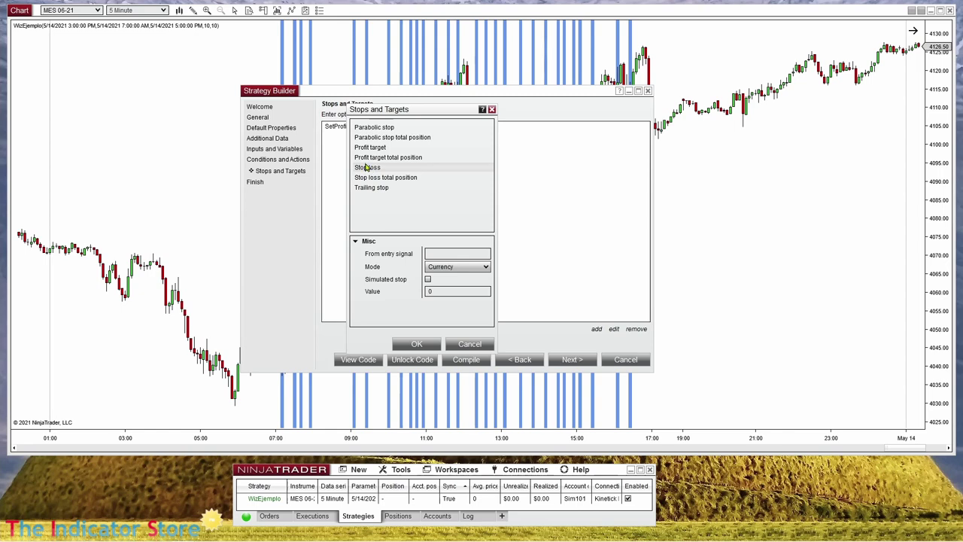
{"action": "left_click", "coordinate": [467, 268]}
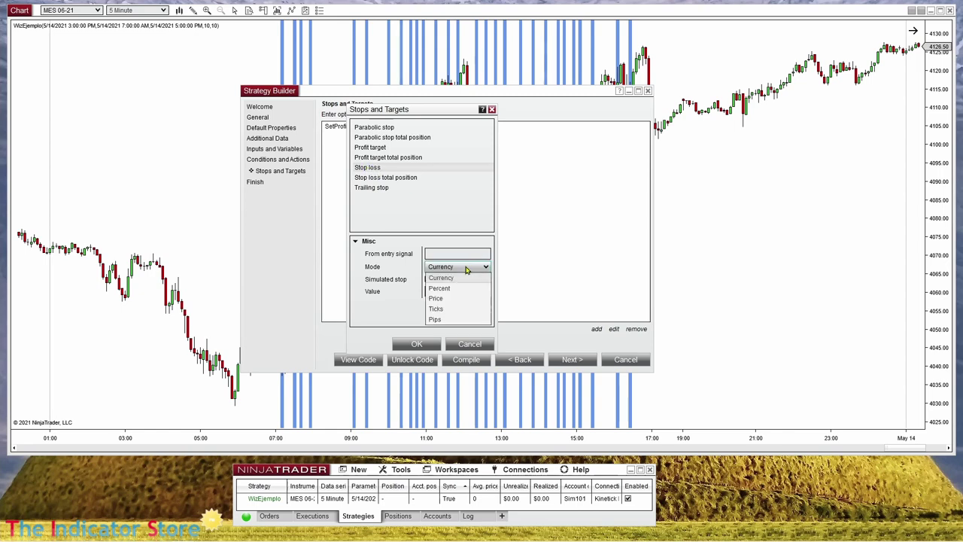
{"action": "left_click", "coordinate": [445, 308]}
{"action": "left_click", "coordinate": [483, 293]}
{"action": "left_click", "coordinate": [484, 293]}
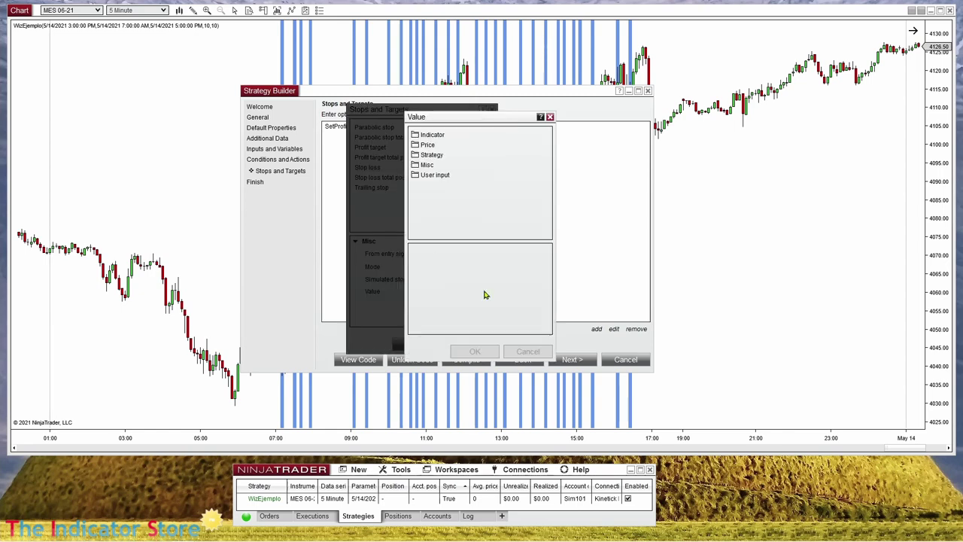
{"action": "left_click", "coordinate": [437, 176]}
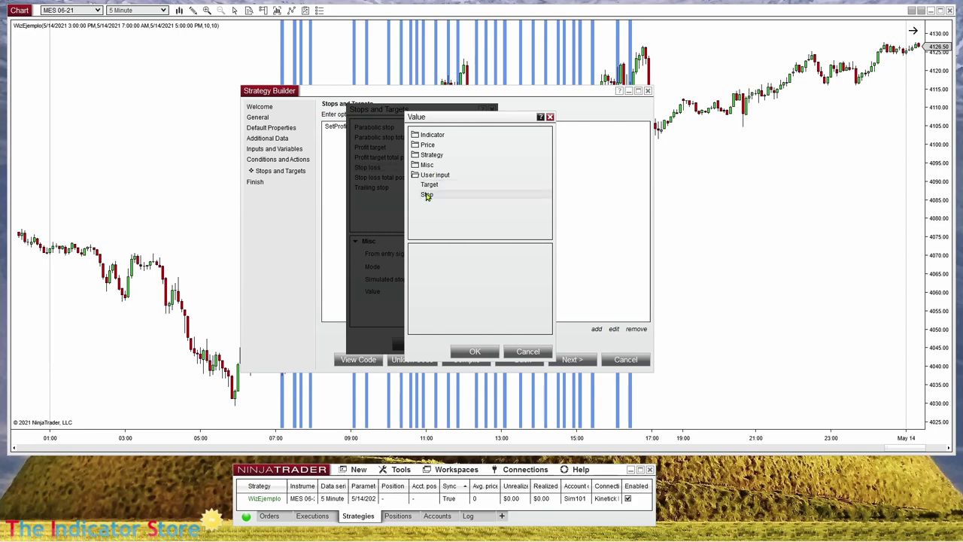
{"action": "left_click", "coordinate": [475, 352]}
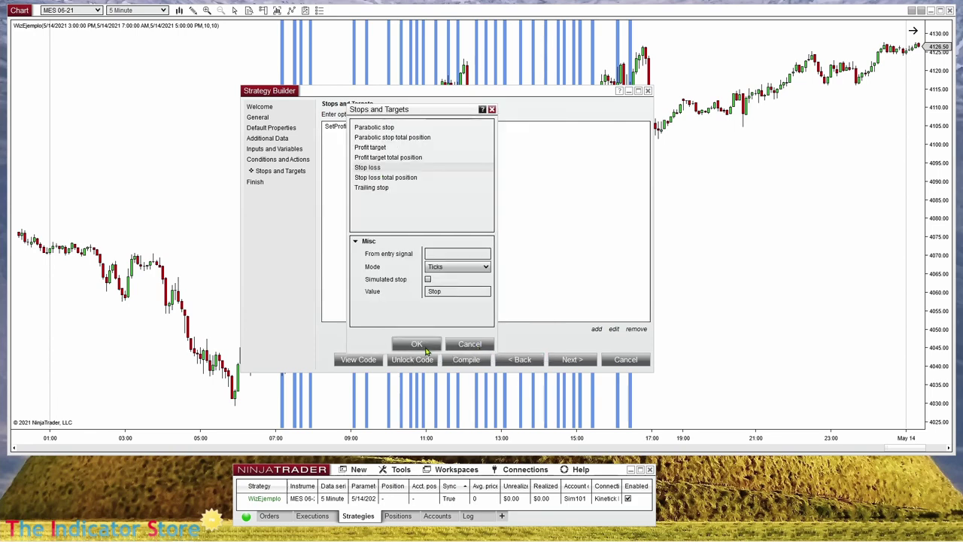
{"action": "left_click", "coordinate": [418, 344]}
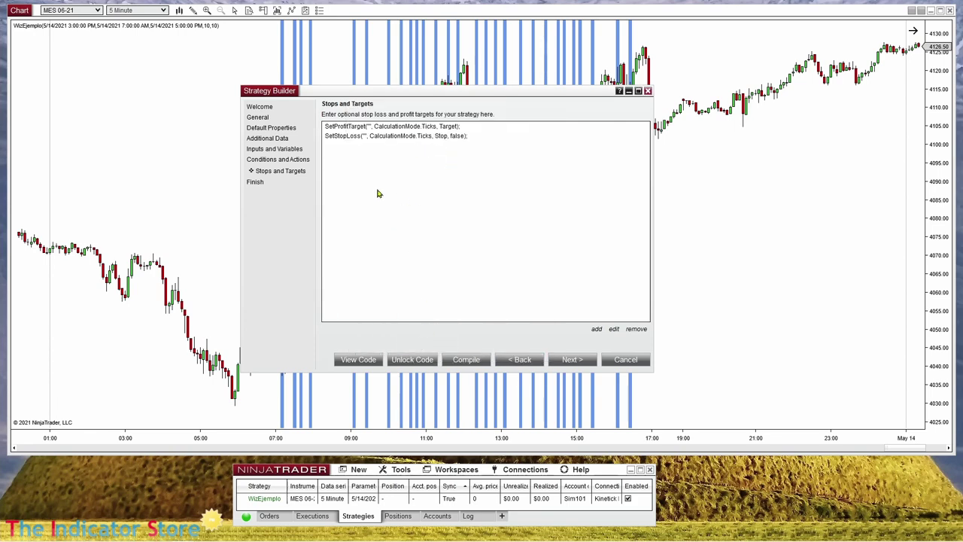
Step: Compile the strategy, then clear the Strategy Builder off the chart and go to the latest May 14 bars
{"action": "left_click", "coordinate": [468, 361]}
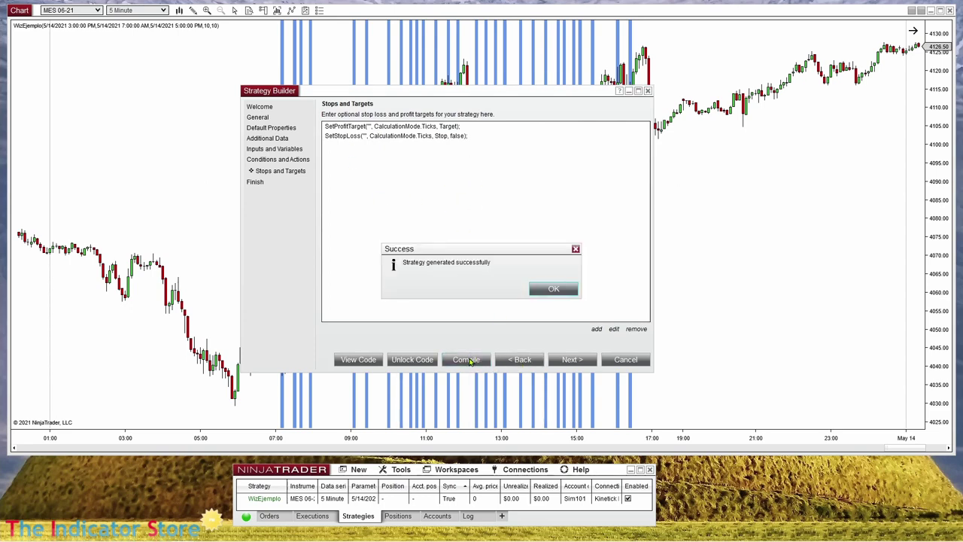
{"action": "left_click", "coordinate": [554, 290]}
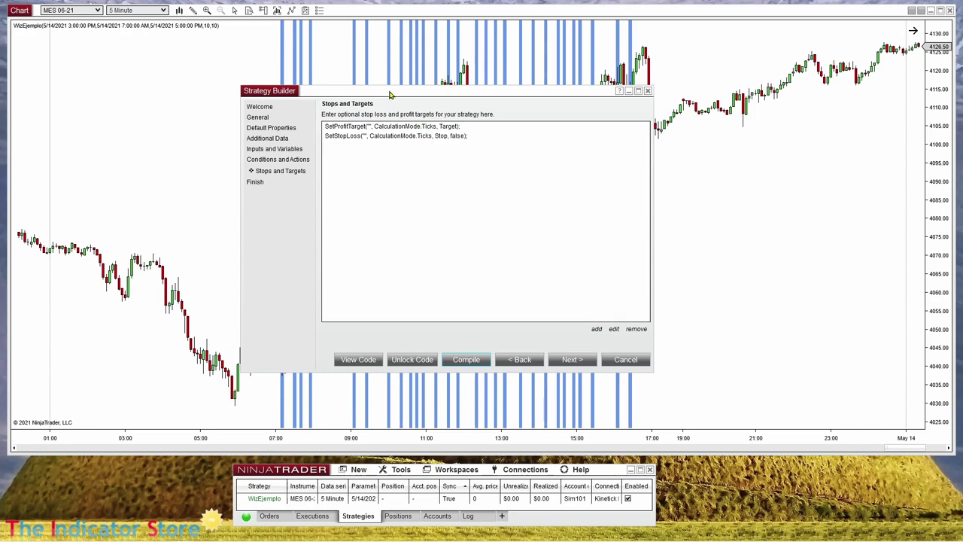
{"action": "left_click_drag", "start_coordinate": [392, 95], "coordinate": [820, 492]}
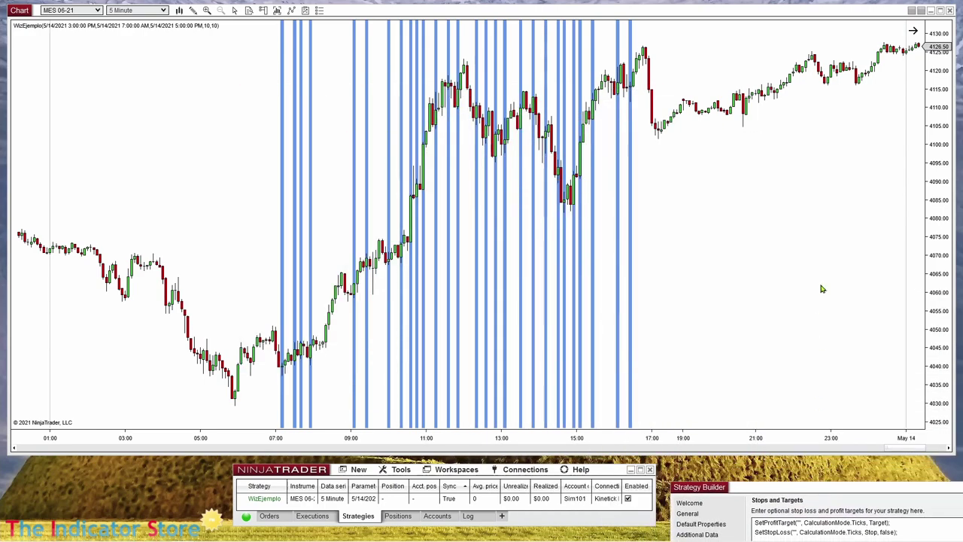
{"action": "left_click_drag", "start_coordinate": [820, 288], "coordinate": [295, 293]}
{"action": "left_click_drag", "start_coordinate": [836, 211], "coordinate": [824, 215]}
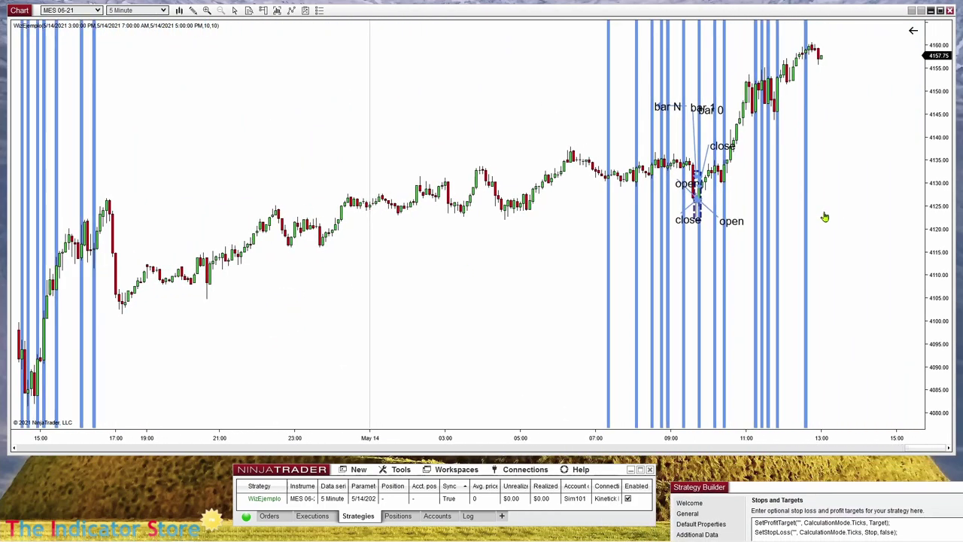
{"action": "middle_click", "coordinate": [824, 67]}
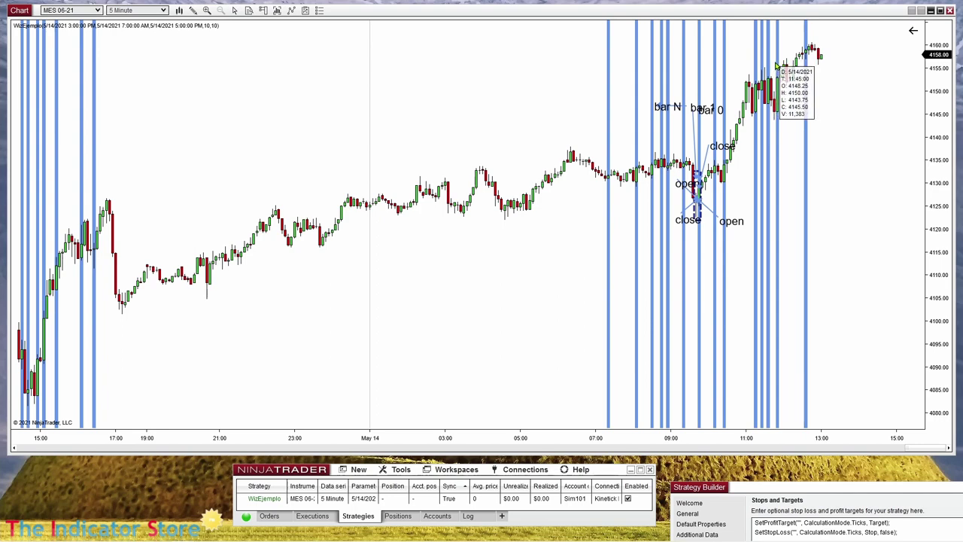
Step: In the chart's strategy settings, disable WizEjemplo, set its Hora_Fin to 11:45 PM, and re-enable it
{"action": "right_click", "coordinate": [442, 120]}
{"action": "left_click", "coordinate": [477, 187]}
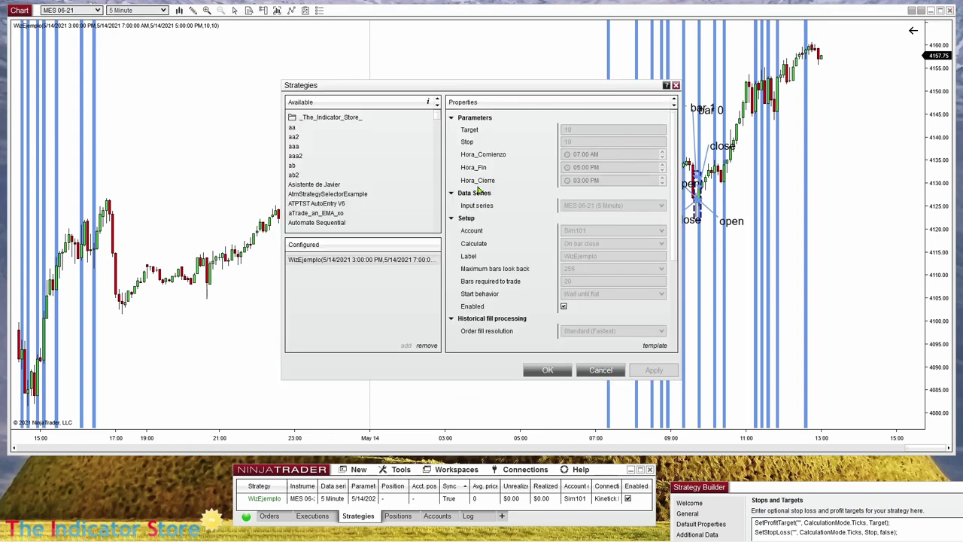
{"action": "left_click", "coordinate": [564, 307]}
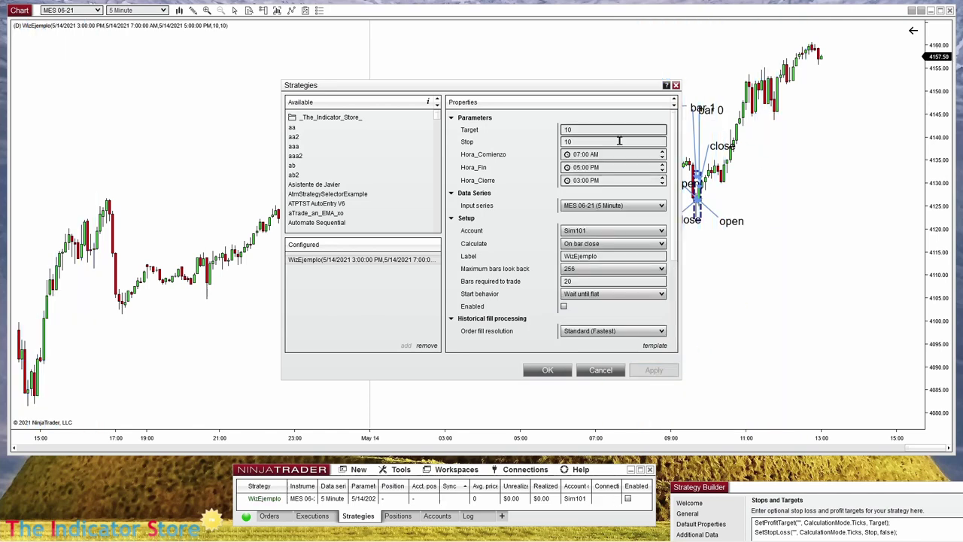
{"action": "left_click", "coordinate": [586, 167]}
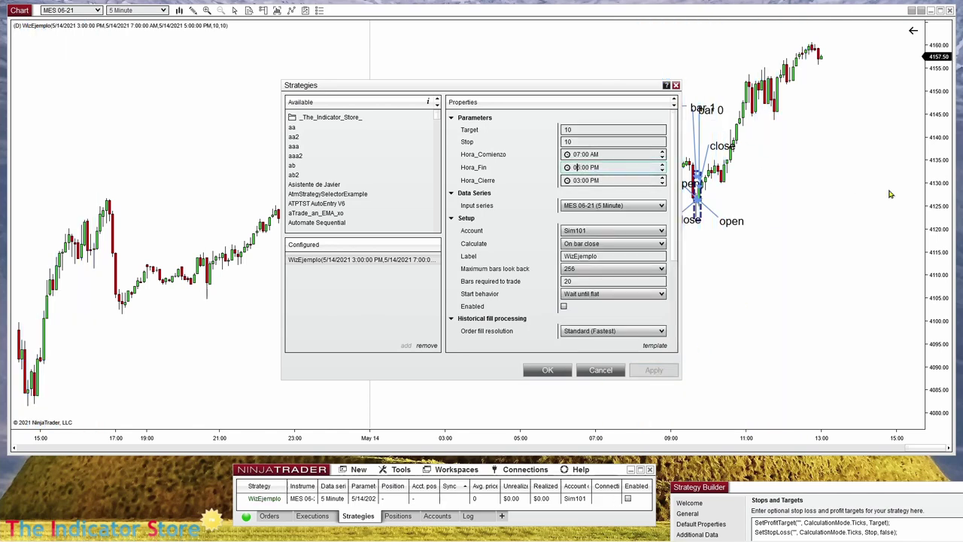
{"action": "type", "text": "11:"}
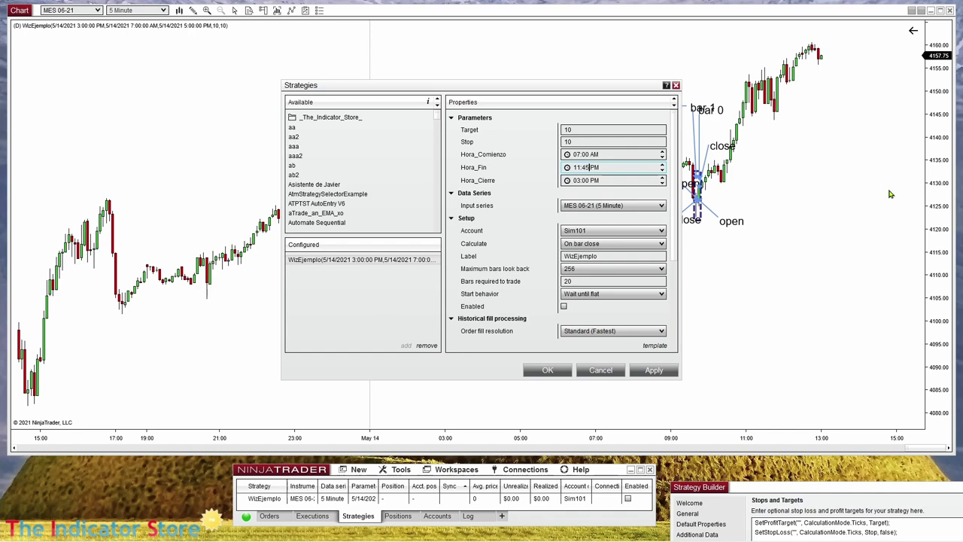
{"action": "type", "text": "45"}
{"action": "left_click", "coordinate": [564, 306]}
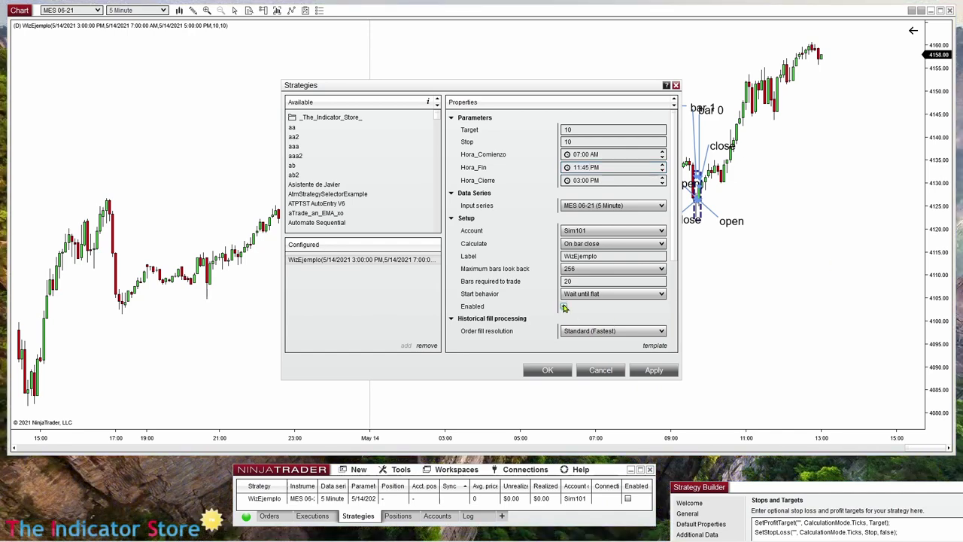
{"action": "left_click", "coordinate": [547, 369]}
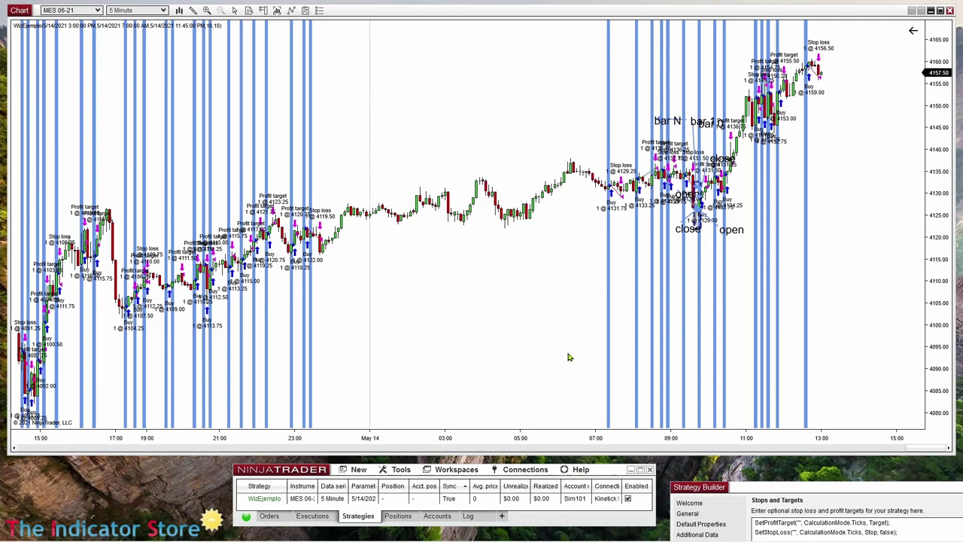
Step: Disable WizEjemplo in the chart's strategy settings, set both Target and Stop to 50, and enable it again
{"action": "left_click_drag", "start_coordinate": [805, 438], "coordinate": [709, 310]}
{"action": "left_click_drag", "start_coordinate": [642, 440], "coordinate": [587, 443]}
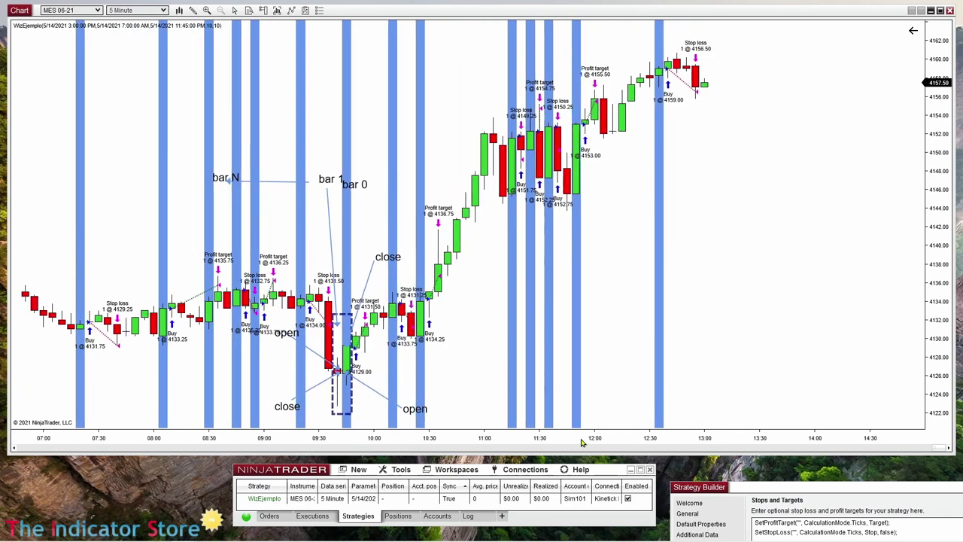
{"action": "left_click_drag", "start_coordinate": [465, 354], "coordinate": [539, 362]}
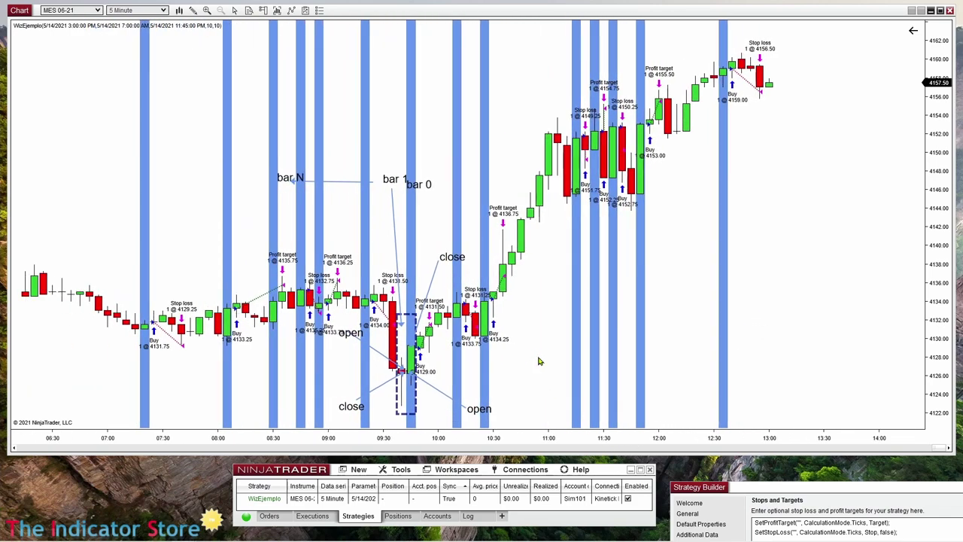
{"action": "right_click", "coordinate": [252, 105]}
{"action": "left_click", "coordinate": [308, 179]}
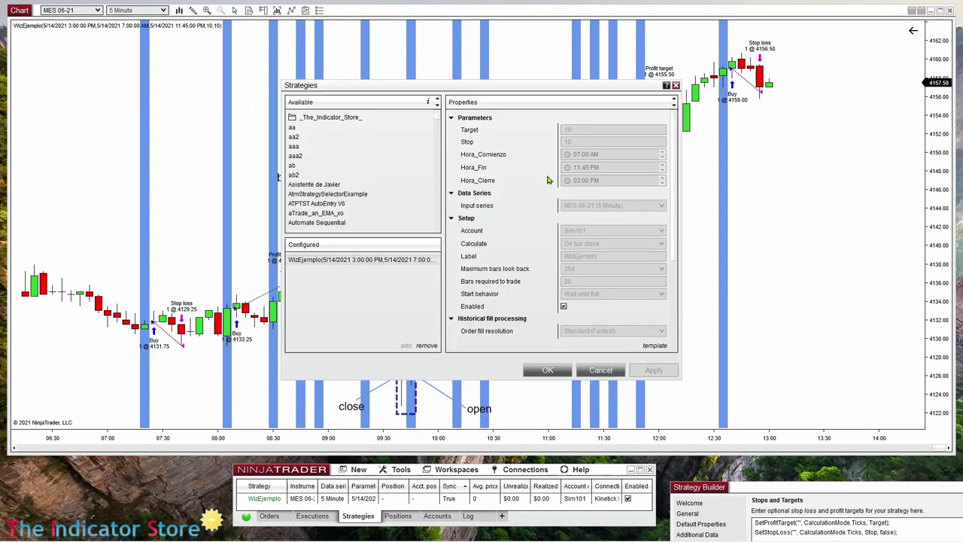
{"action": "left_click", "coordinate": [564, 306]}
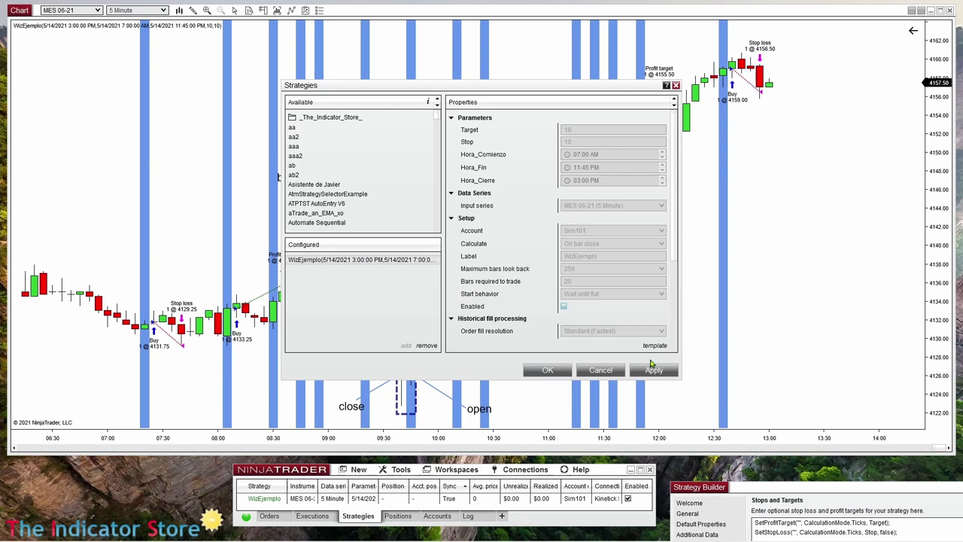
{"action": "left_click", "coordinate": [653, 369]}
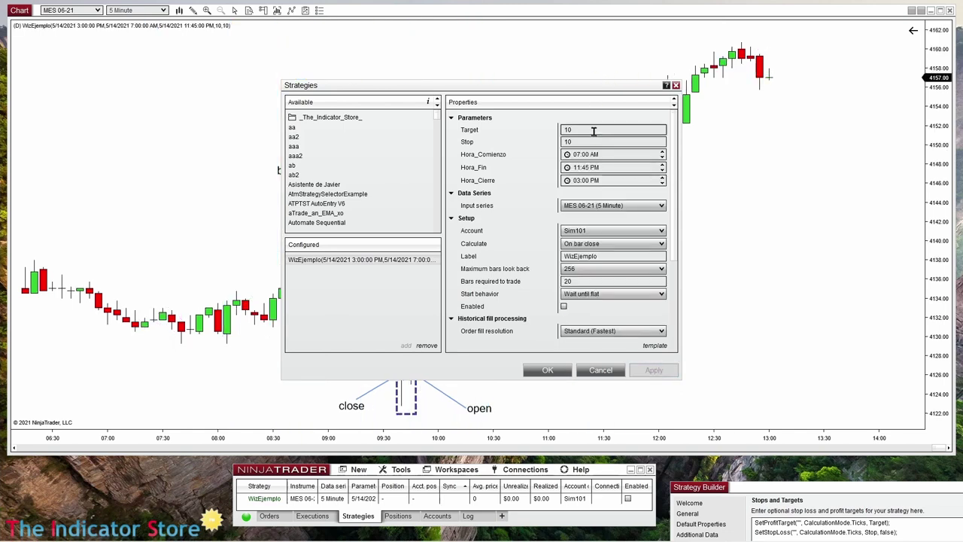
{"action": "double_click", "coordinate": [593, 131]}
{"action": "type", "text": "50"}
{"action": "key", "text": "Tab"}
{"action": "type", "text": "5"}
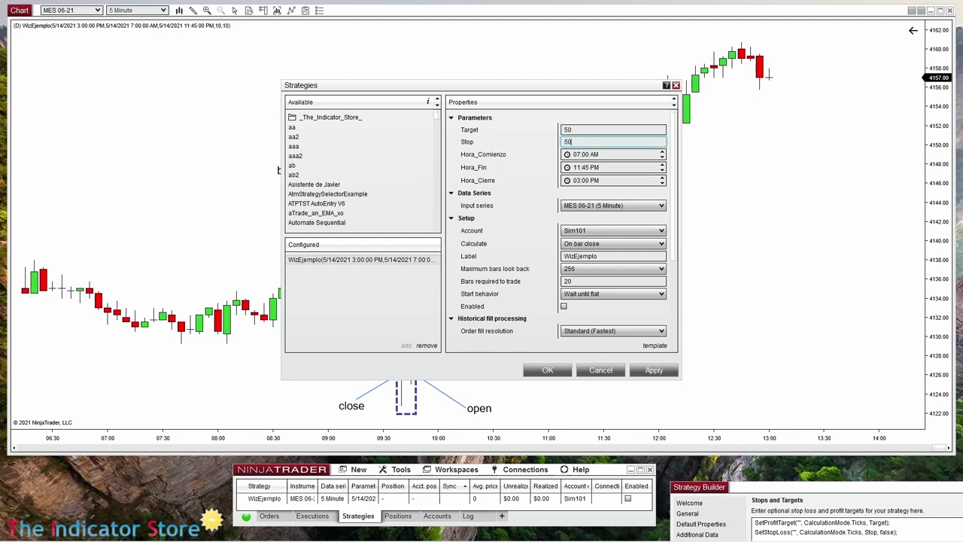
{"action": "left_click", "coordinate": [564, 307]}
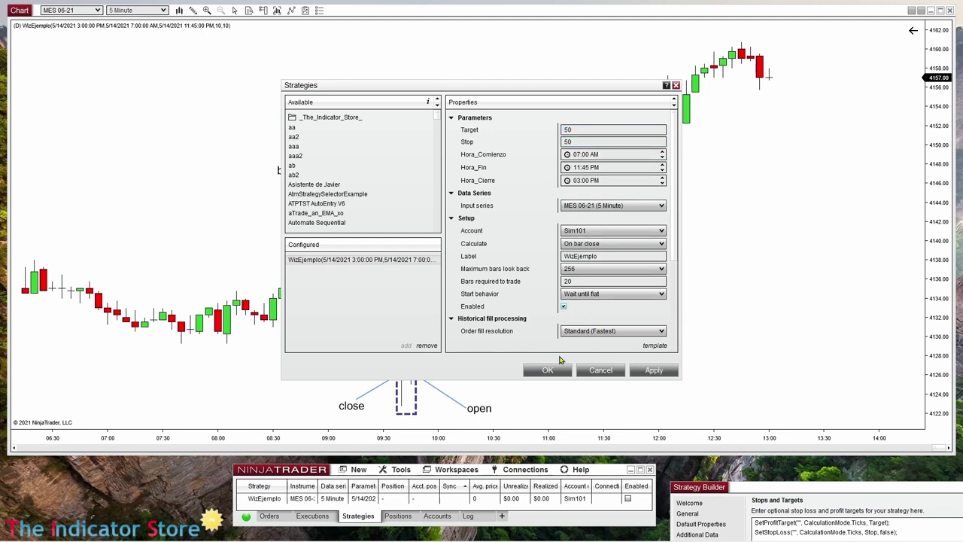
{"action": "left_click", "coordinate": [548, 369]}
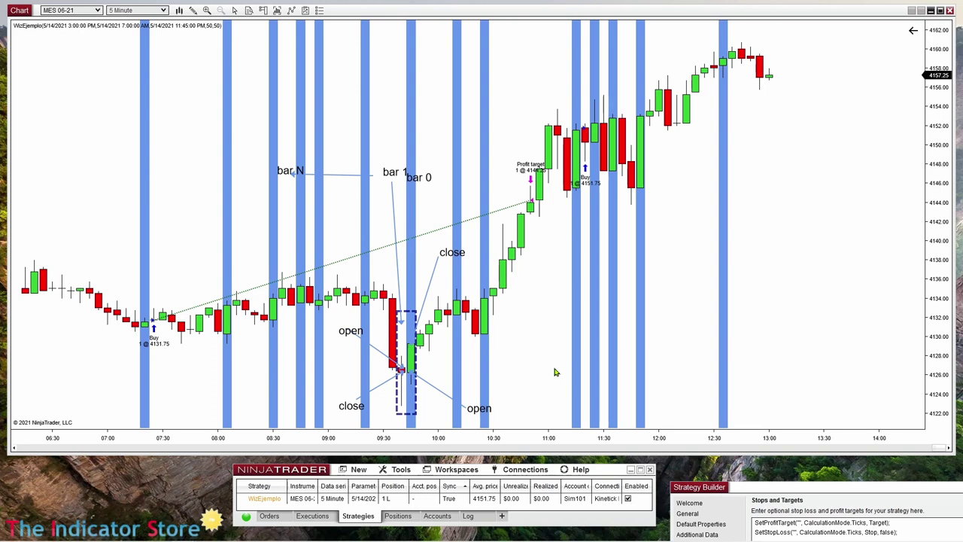
Step: Review the May 14 entries and exits on the chart against the strategy's parameters, leaving its settings as they are
{"action": "left_click_drag", "start_coordinate": [244, 438], "coordinate": [287, 435]}
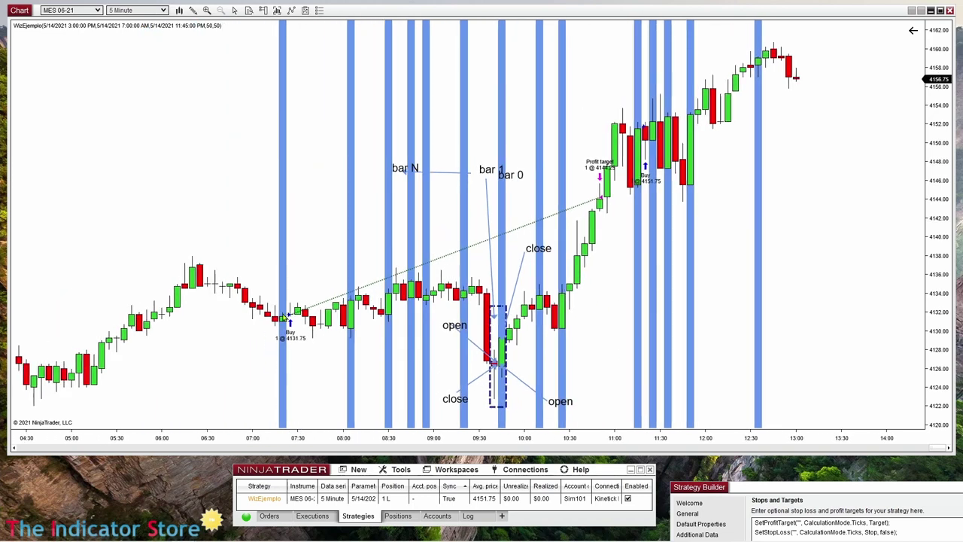
{"action": "left_click_drag", "start_coordinate": [285, 441], "coordinate": [352, 440]}
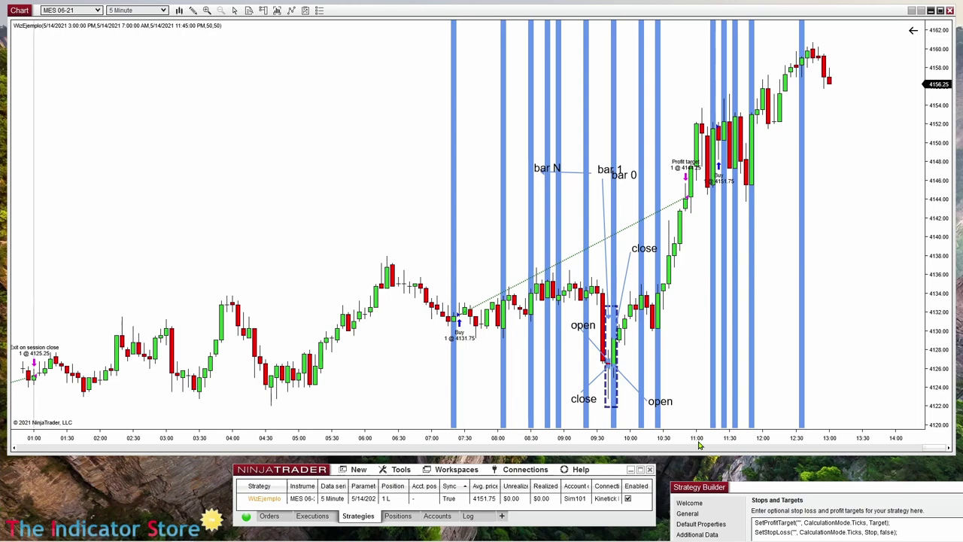
{"action": "left_click_drag", "start_coordinate": [699, 446], "coordinate": [517, 439]}
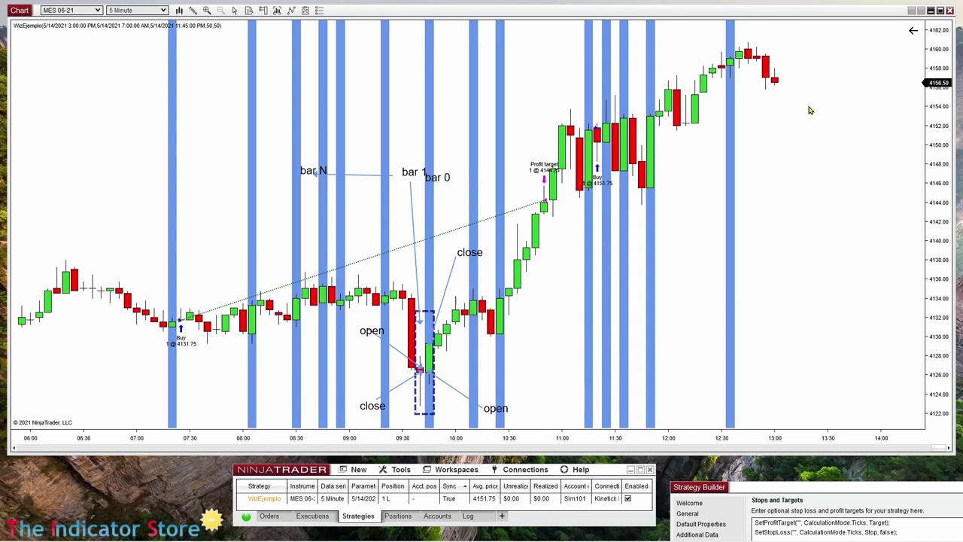
{"action": "scroll", "coordinate": [785, 258], "scroll_direction": "down", "scroll_amount": 5}
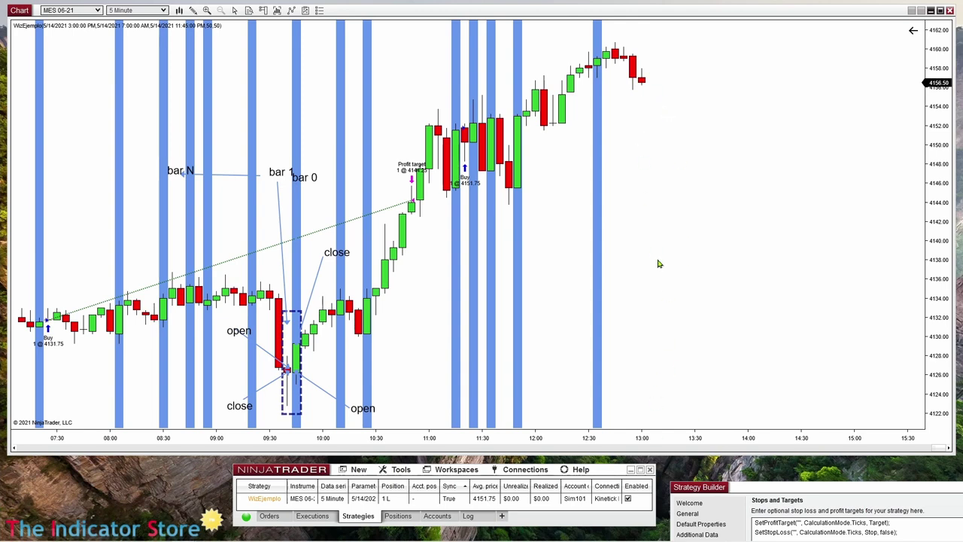
{"action": "right_click", "coordinate": [660, 229]}
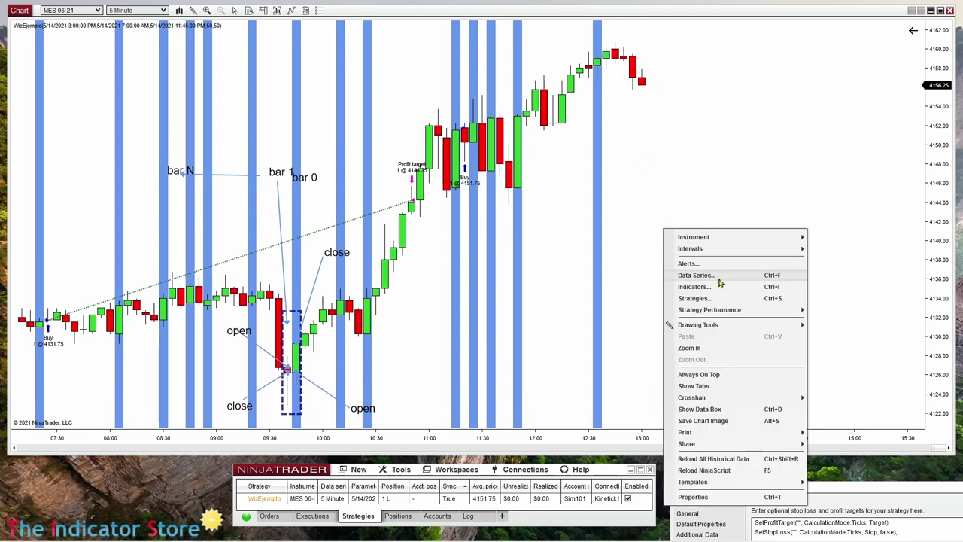
{"action": "left_click", "coordinate": [717, 301]}
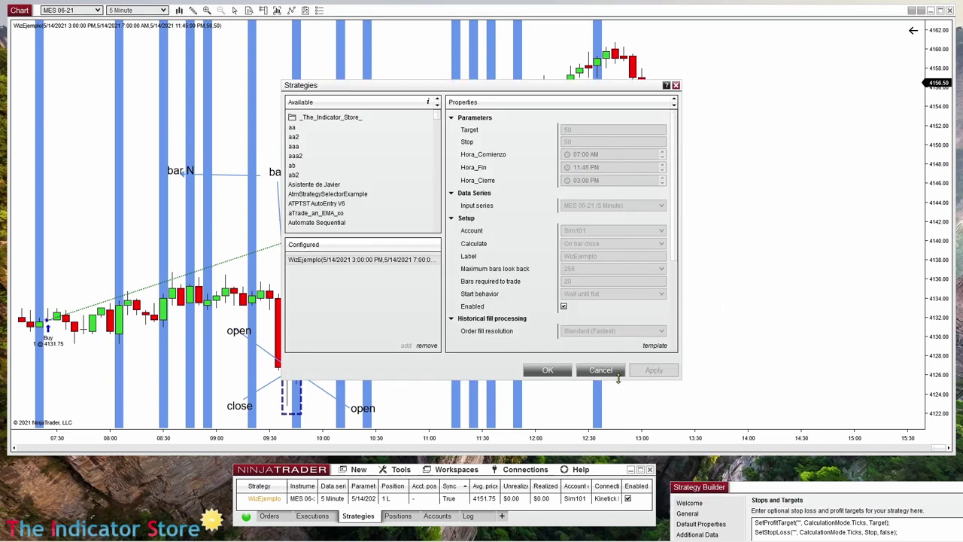
{"action": "left_click", "coordinate": [605, 371]}
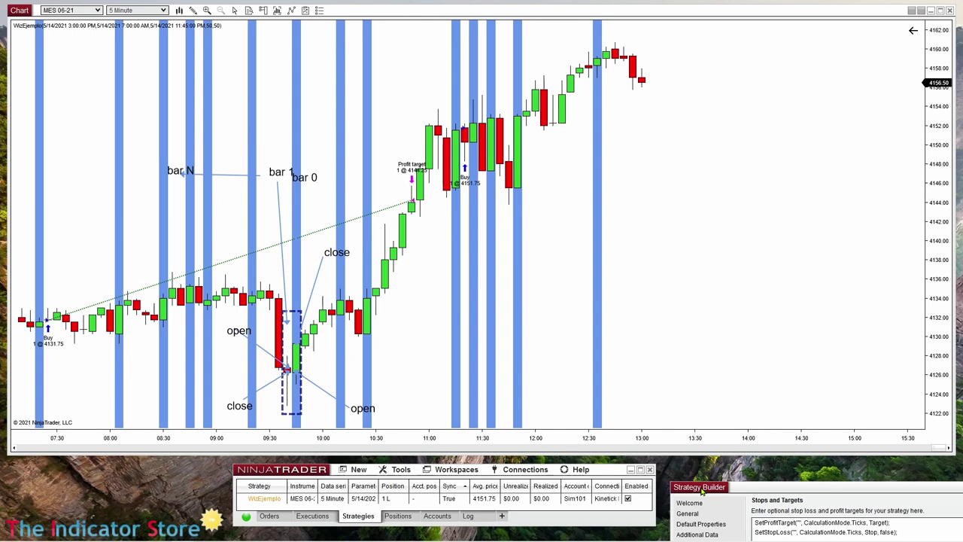
Step: Bring the Strategy Builder back over the chart, return to Conditions and Actions, and place it clear of the marked candle pattern
{"action": "left_click", "coordinate": [702, 491]}
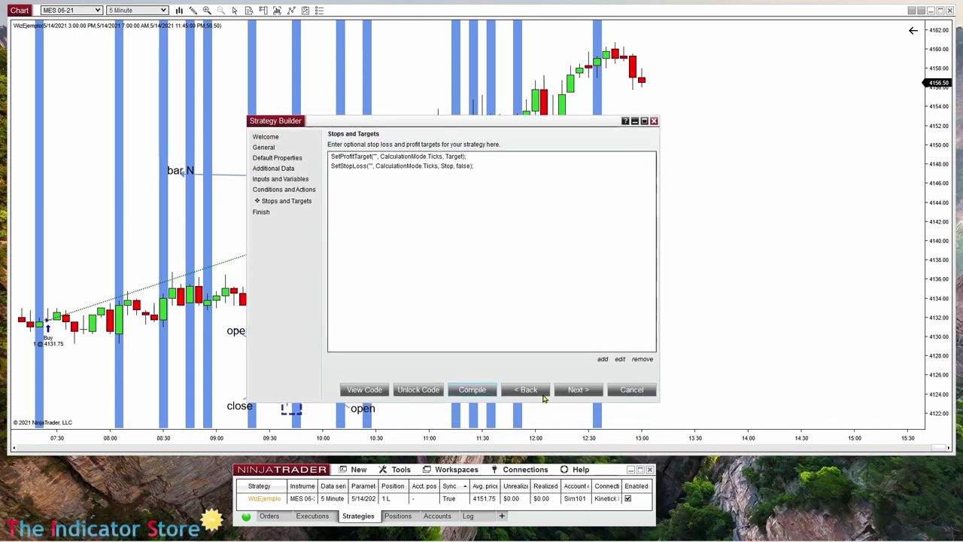
{"action": "left_click", "coordinate": [539, 387]}
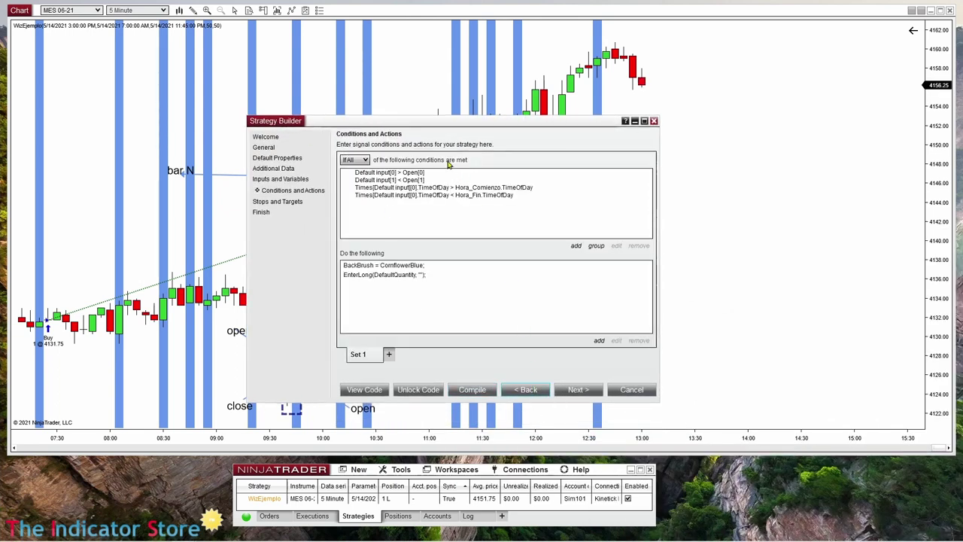
{"action": "left_click_drag", "start_coordinate": [450, 120], "coordinate": [572, 115]}
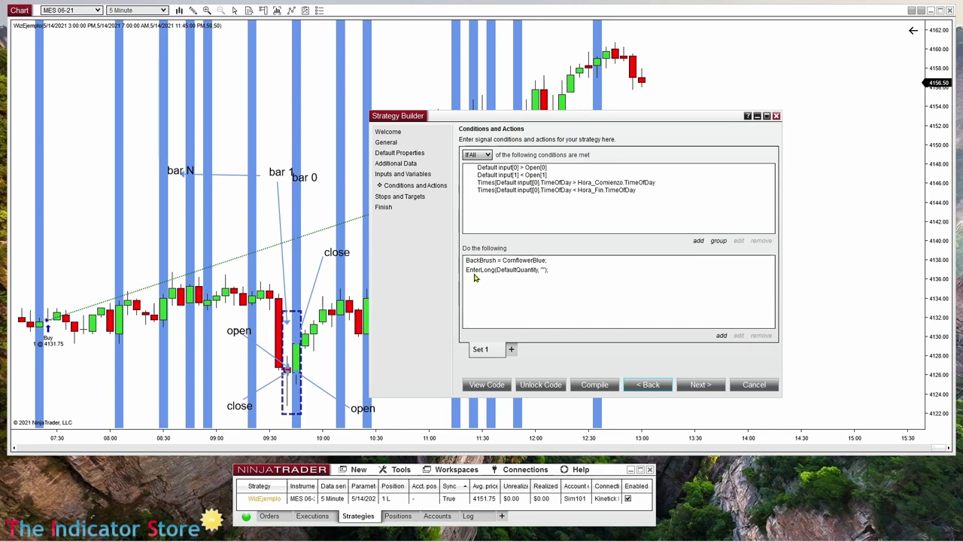
Step: Add a second set of conditions and actions and move the Strategy Builder clear of the trades marked on the chart
{"action": "left_click", "coordinate": [511, 351]}
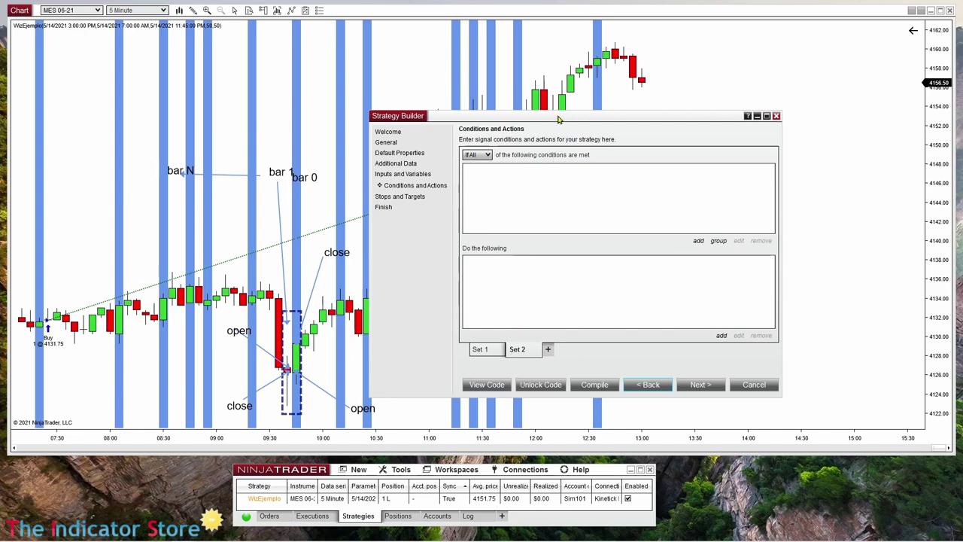
{"action": "left_click_drag", "start_coordinate": [561, 124], "coordinate": [711, 190]}
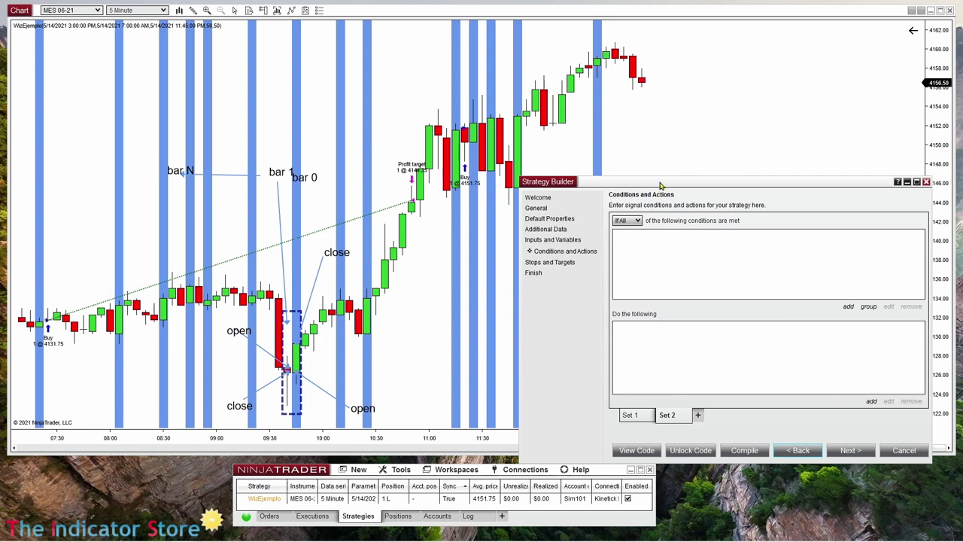
{"action": "left_click_drag", "start_coordinate": [659, 182], "coordinate": [654, 164]}
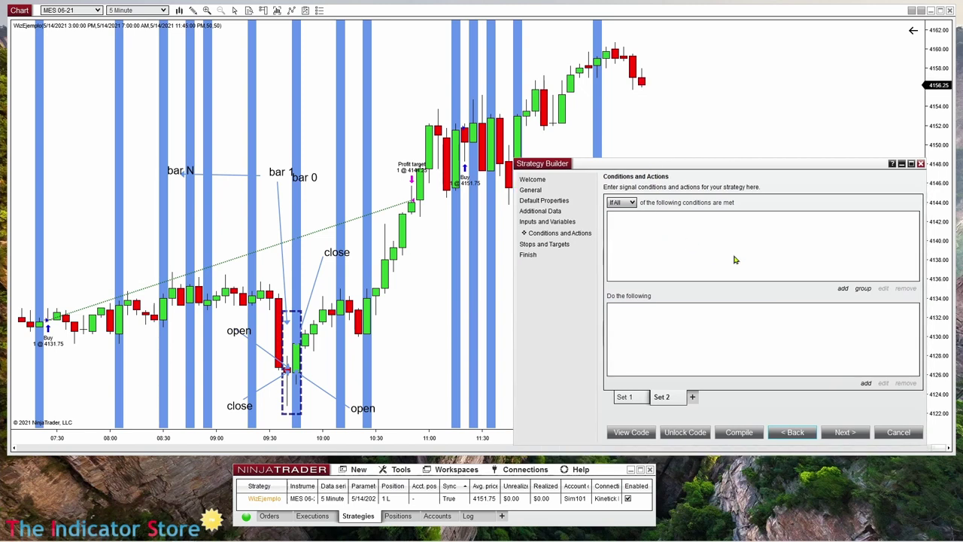
Step: Add a condition to Set 2 requiring the current market position to equal a Long market position
{"action": "left_click", "coordinate": [843, 290]}
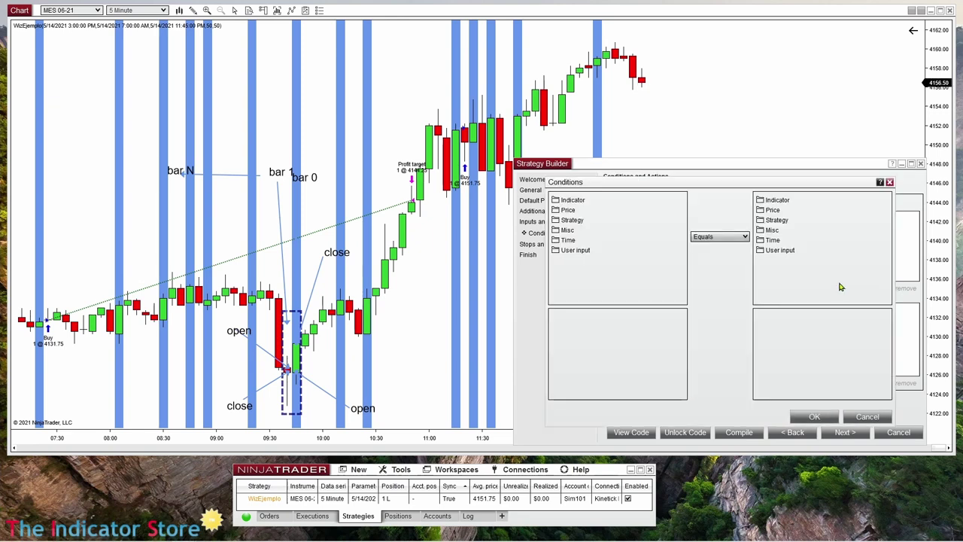
{"action": "double_click", "coordinate": [576, 221]}
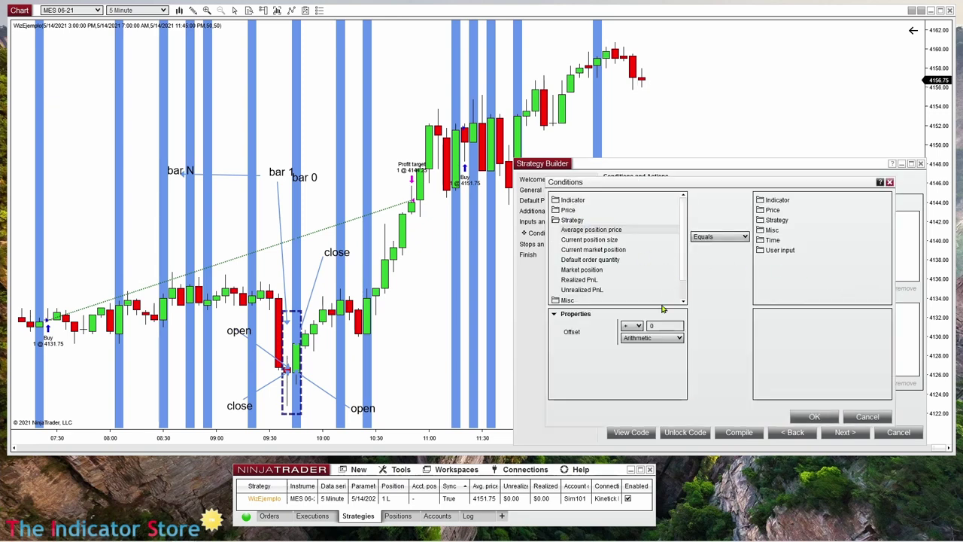
{"action": "left_click", "coordinate": [590, 250]}
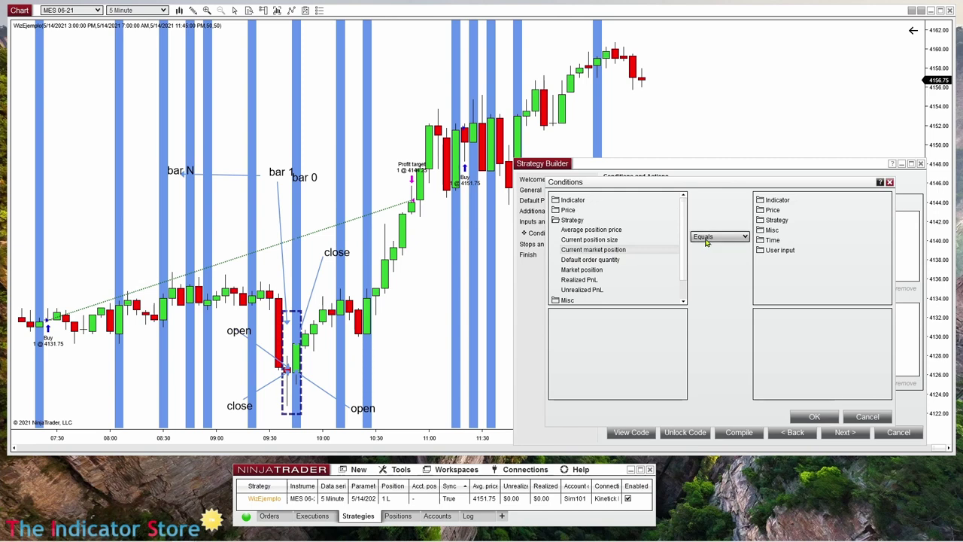
{"action": "left_click", "coordinate": [778, 220]}
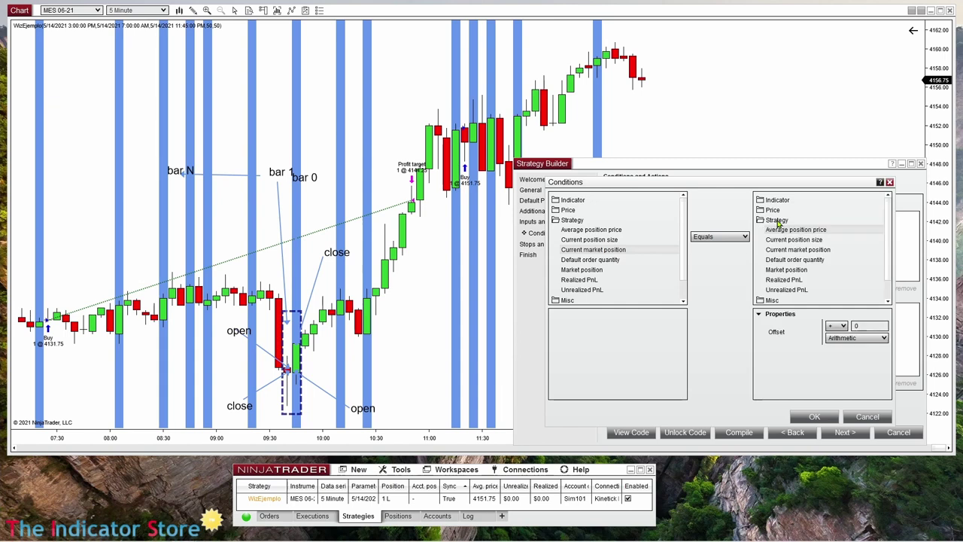
{"action": "left_click", "coordinate": [790, 270]}
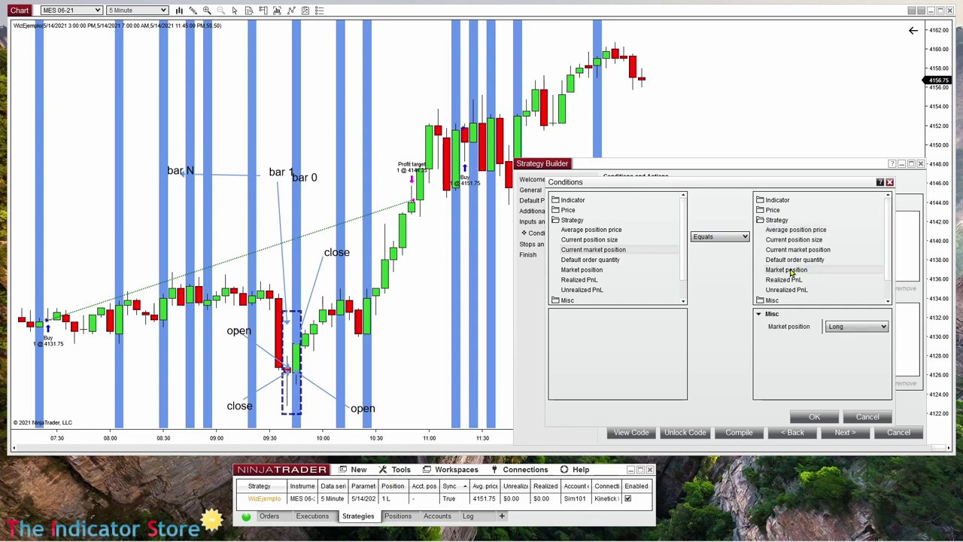
{"action": "left_click", "coordinate": [835, 326]}
{"action": "left_click", "coordinate": [849, 343]}
{"action": "left_click", "coordinate": [815, 416]}
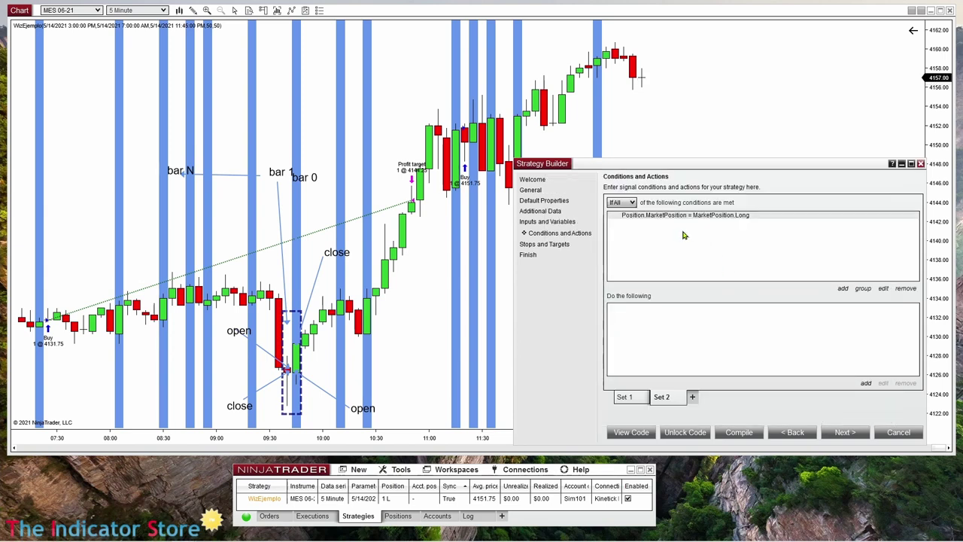
Step: Add a second condition to Set 2 requiring the time series at 0 bars ago to be greater than Hora_Cierre
{"action": "left_click", "coordinate": [842, 289]}
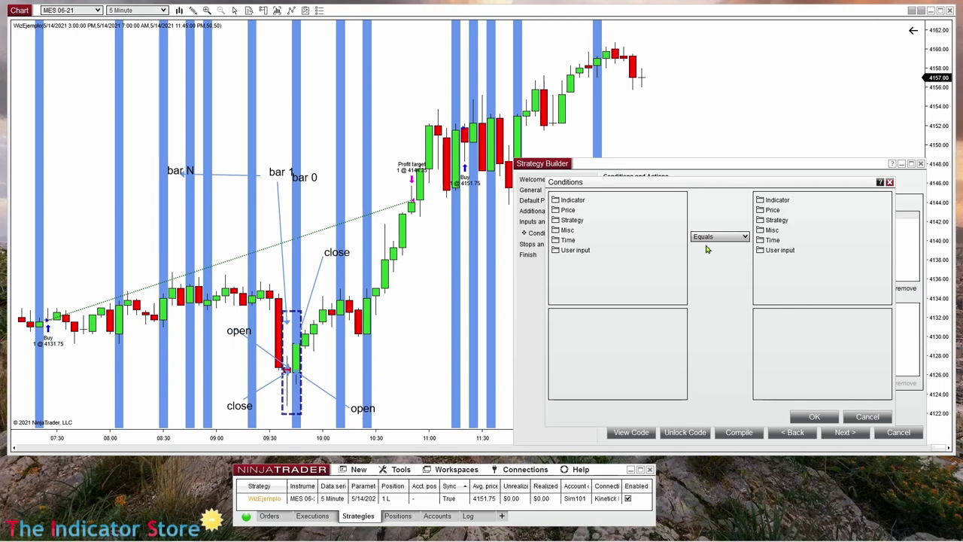
{"action": "left_click", "coordinate": [568, 241]}
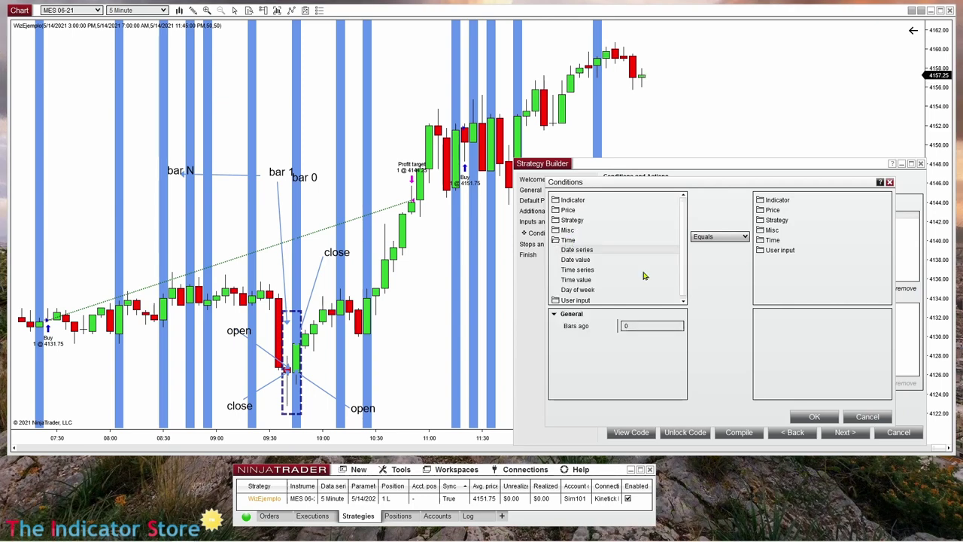
{"action": "left_click", "coordinate": [583, 269]}
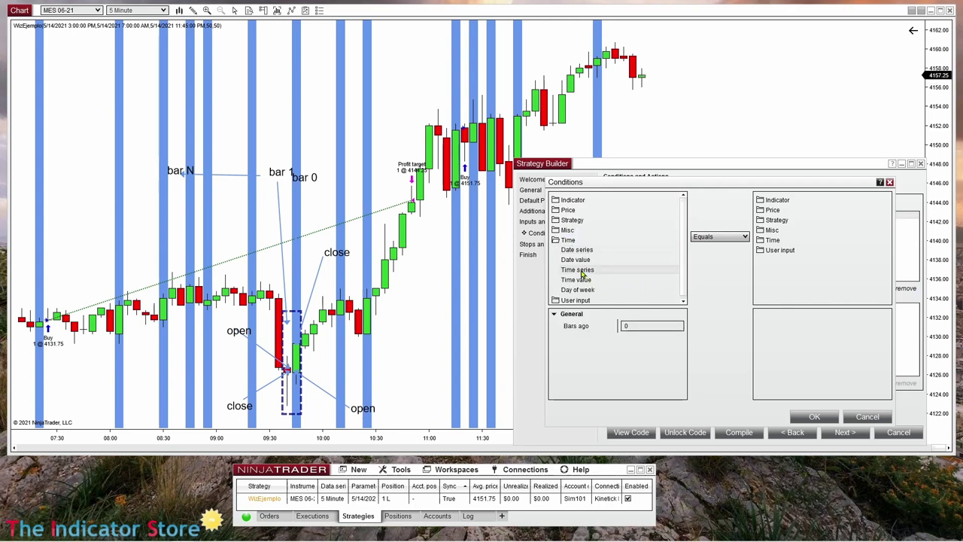
{"action": "left_click", "coordinate": [635, 326]}
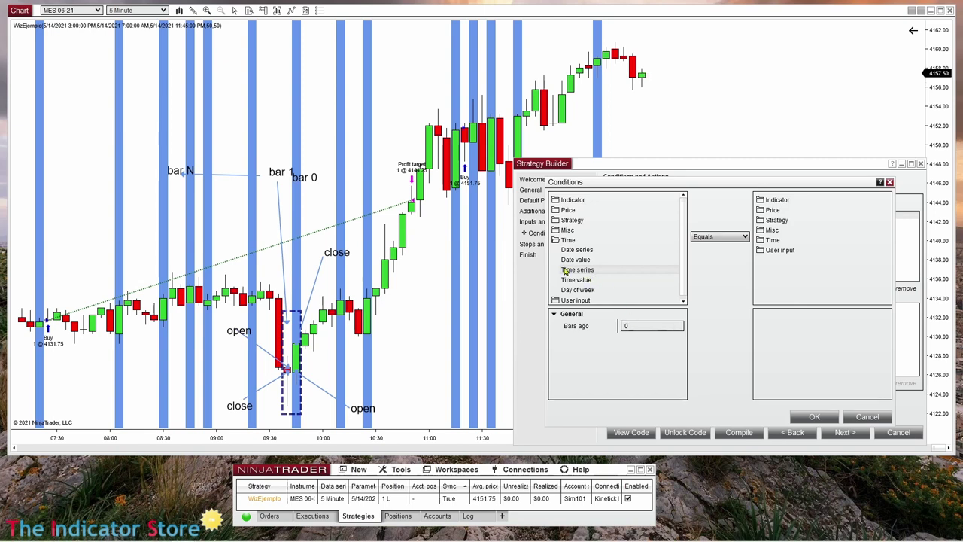
{"action": "left_click", "coordinate": [719, 236]}
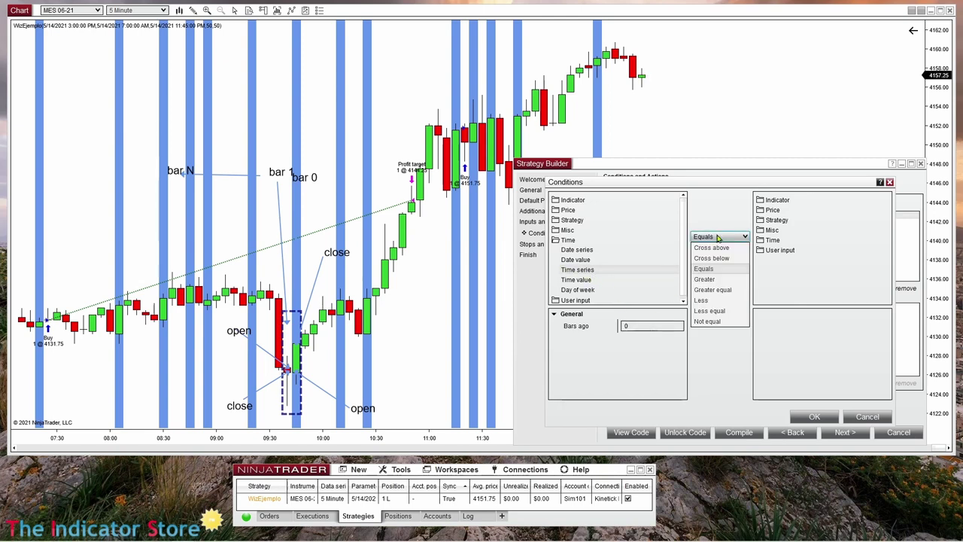
{"action": "left_click", "coordinate": [722, 280]}
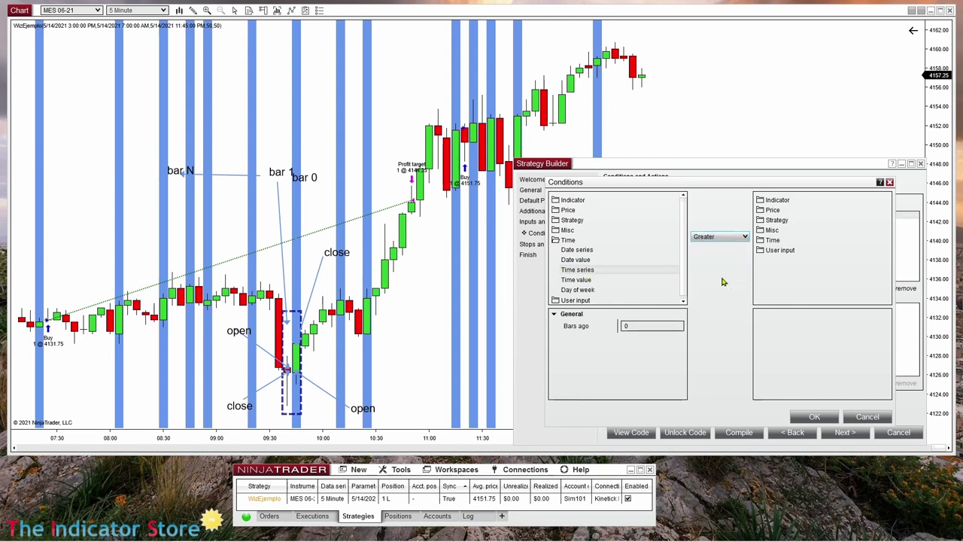
{"action": "left_click", "coordinate": [779, 250]}
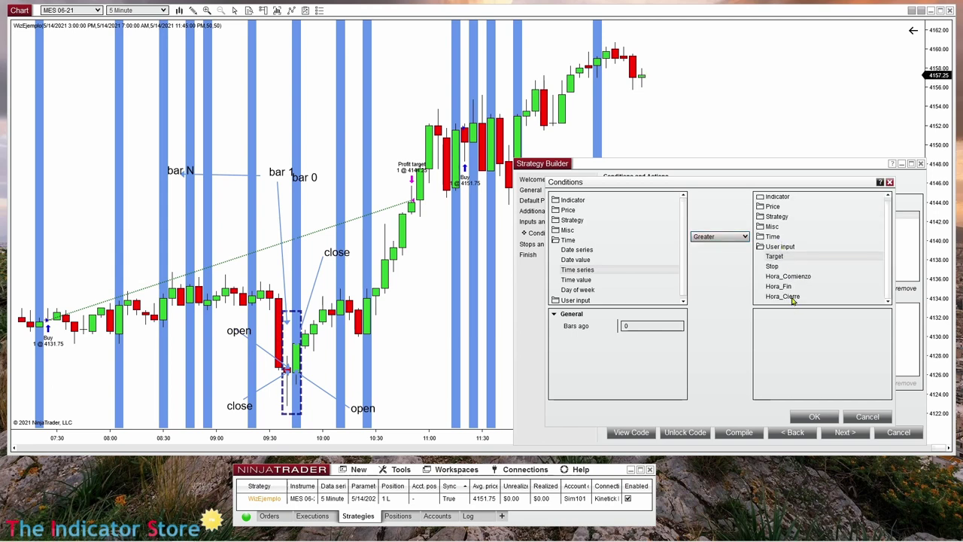
{"action": "left_click", "coordinate": [792, 298]}
{"action": "left_click", "coordinate": [815, 416]}
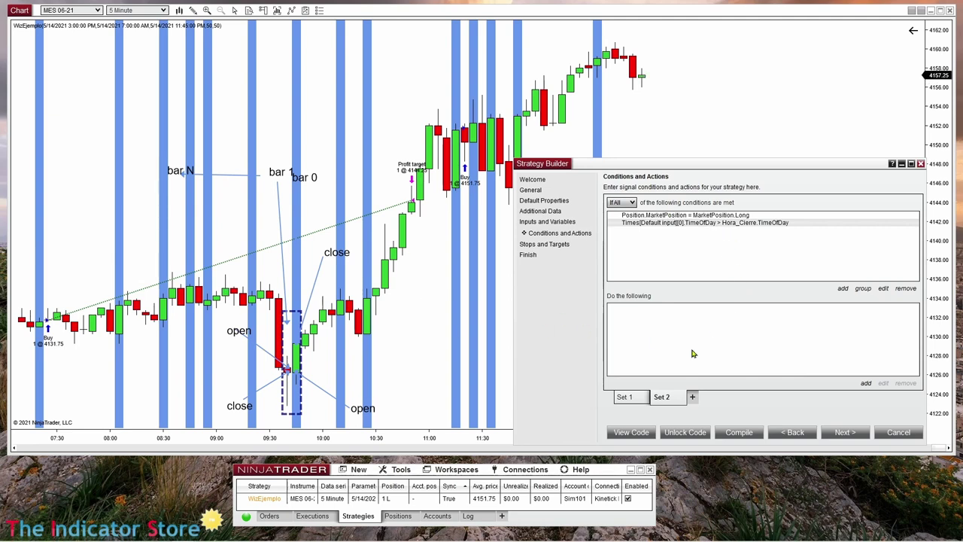
Step: Add an Exit long position order action to Set 2 using the default quantity
{"action": "left_click", "coordinate": [866, 383]}
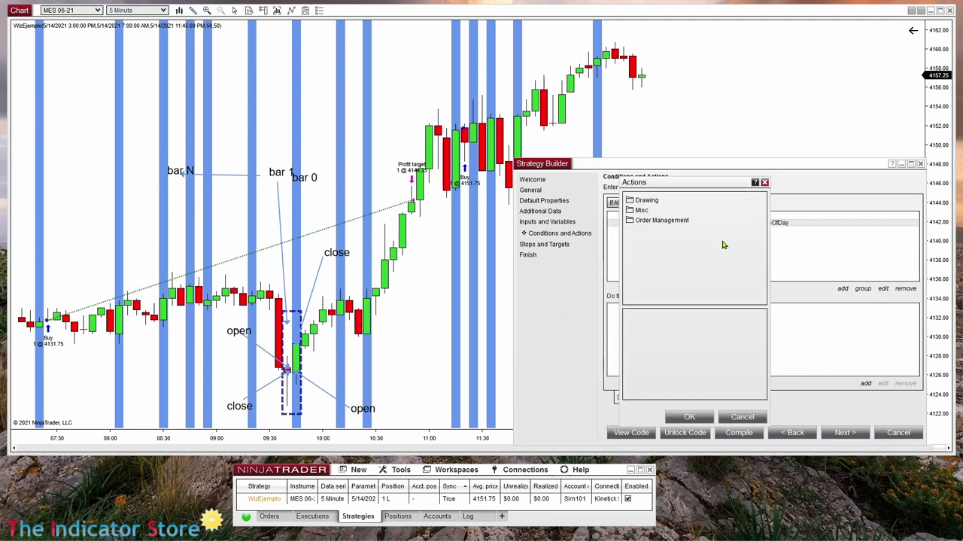
{"action": "left_click", "coordinate": [656, 224]}
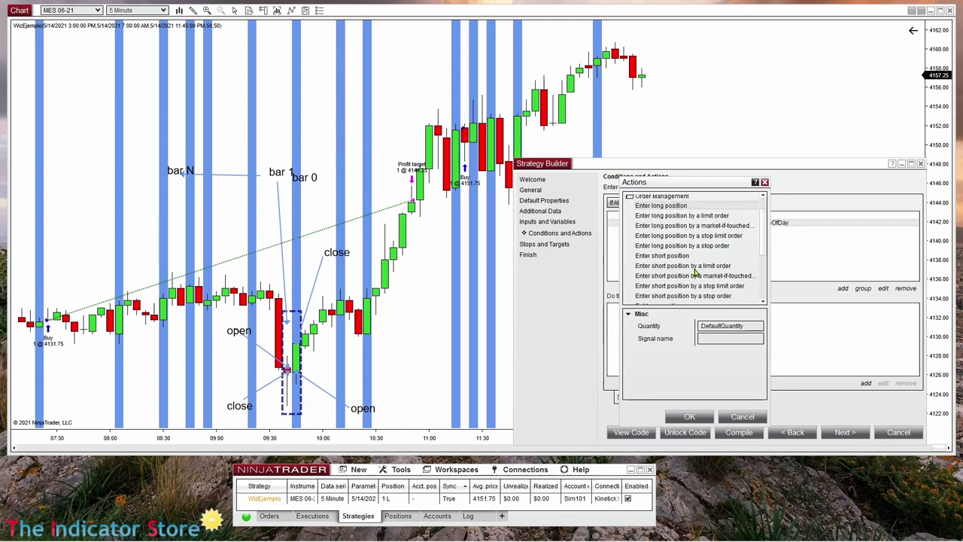
{"action": "scroll", "coordinate": [694, 272], "scroll_direction": "down", "scroll_amount": 1}
{"action": "scroll", "coordinate": [694, 272], "scroll_direction": "down", "scroll_amount": 1}
{"action": "left_click", "coordinate": [658, 282]}
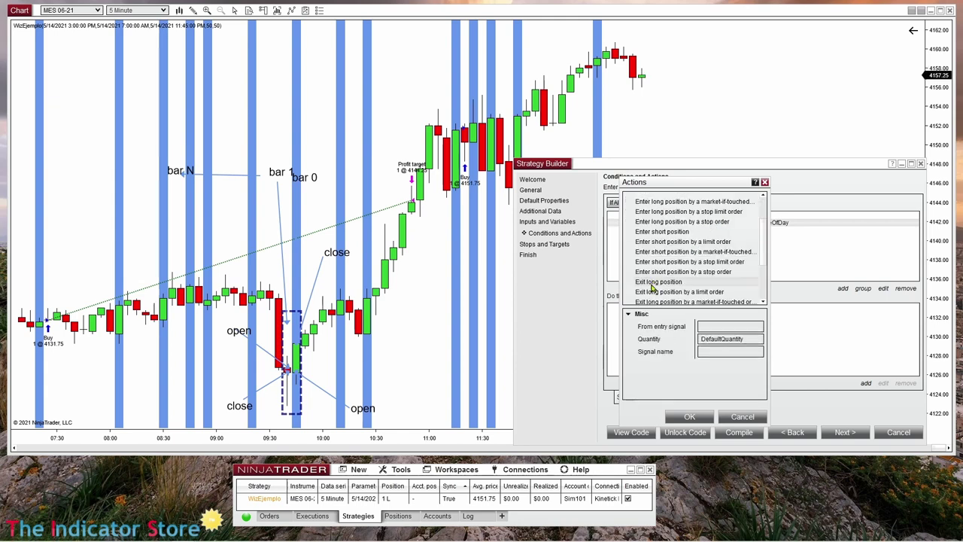
{"action": "left_click", "coordinate": [689, 417]}
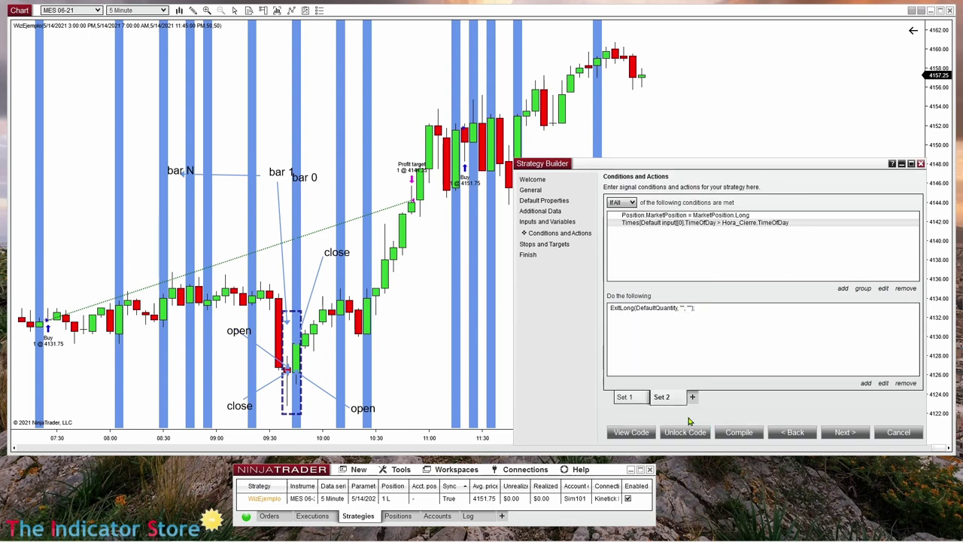
Step: Compile the strategy and move the Strategy Builder off the chart
{"action": "left_click", "coordinate": [736, 434]}
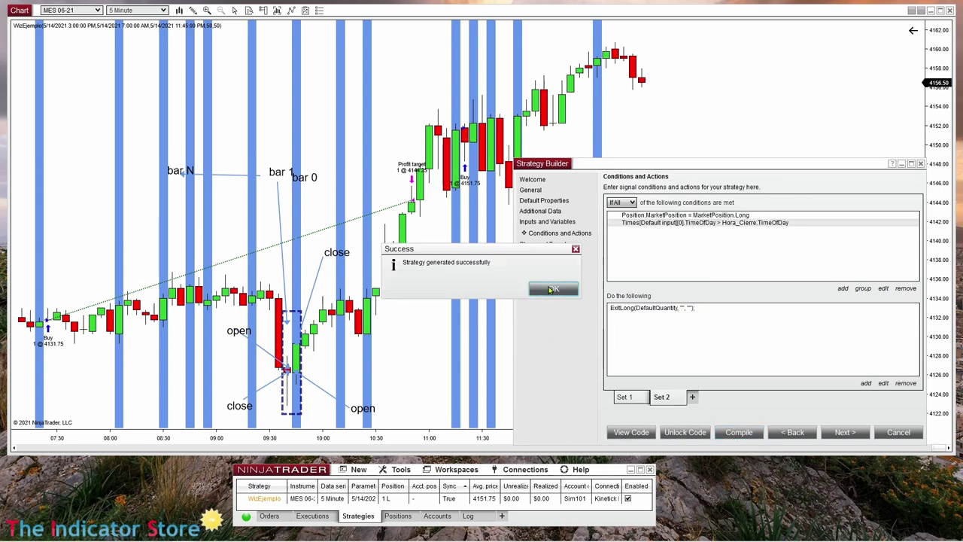
{"action": "left_click", "coordinate": [548, 291]}
{"action": "left_click_drag", "start_coordinate": [552, 167], "coordinate": [720, 499]}
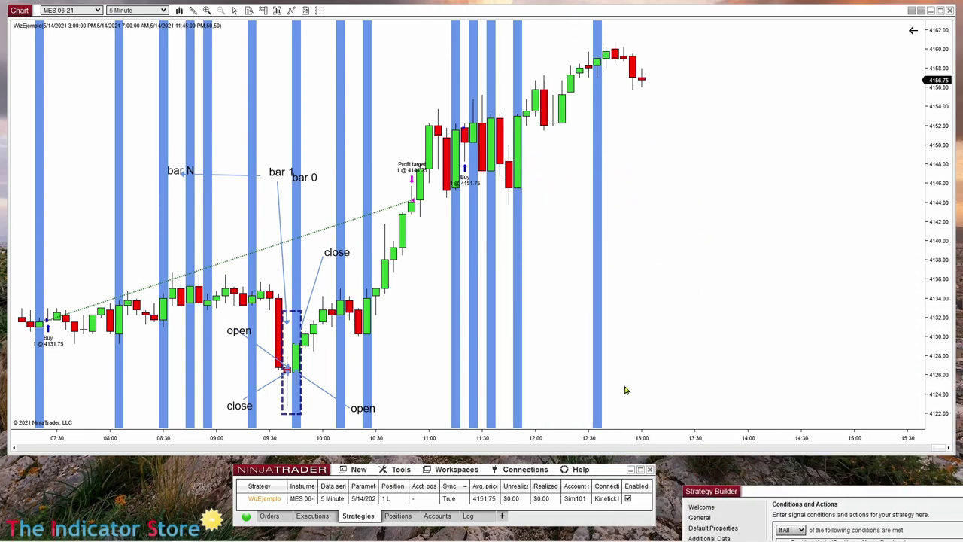
Step: Disable WizEjemplo in the chart's strategy settings, set its Hora_Cierre to 12:50 PM, and enable it again
{"action": "middle_click", "coordinate": [633, 97]}
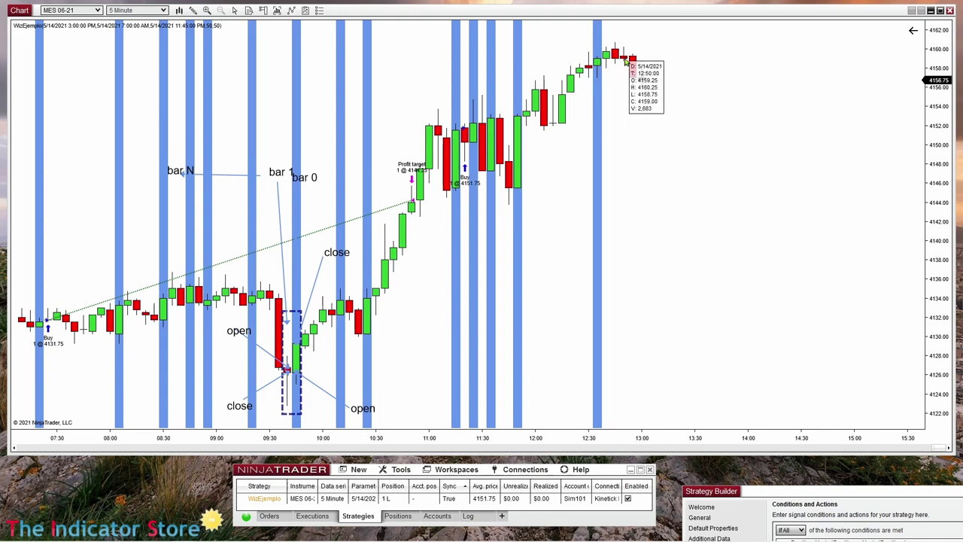
{"action": "right_click", "coordinate": [554, 145]}
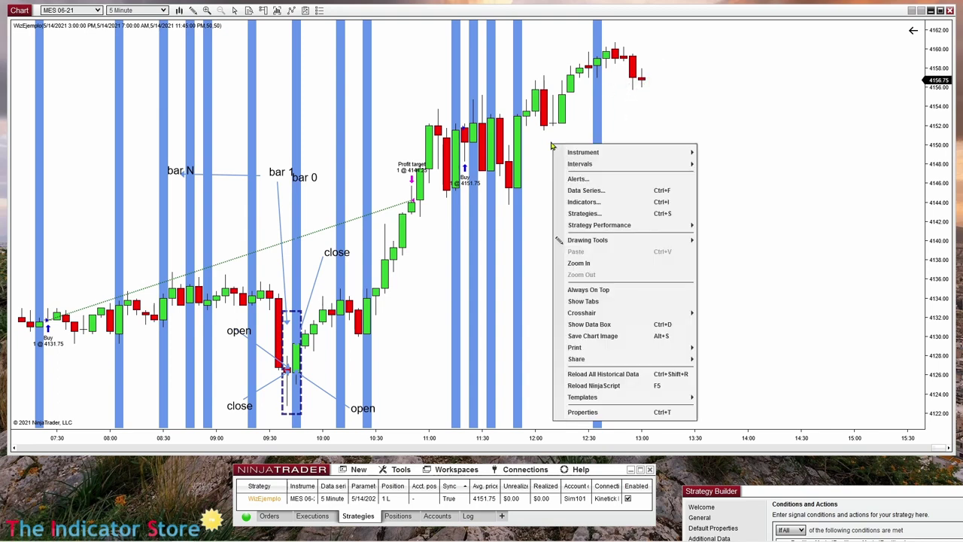
{"action": "left_click", "coordinate": [606, 214]}
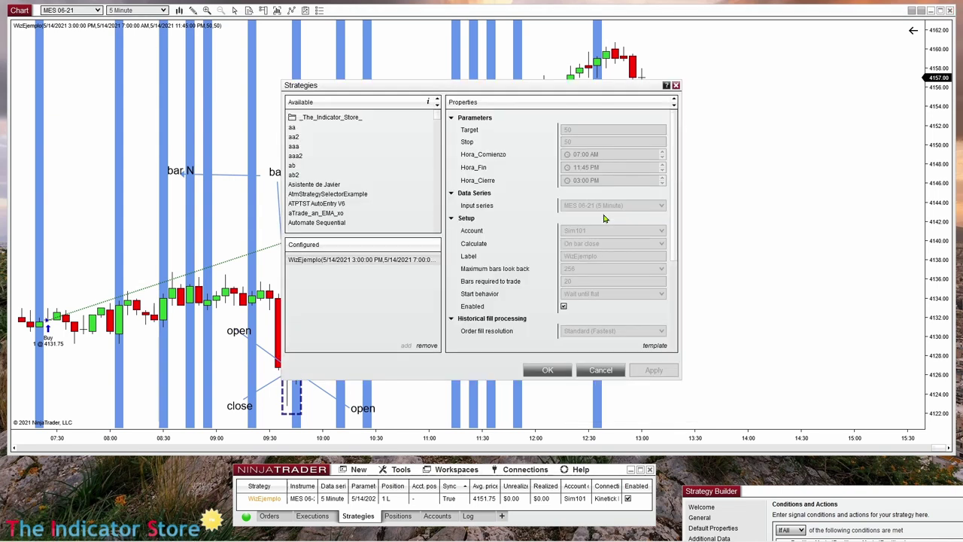
{"action": "left_click", "coordinate": [564, 307]}
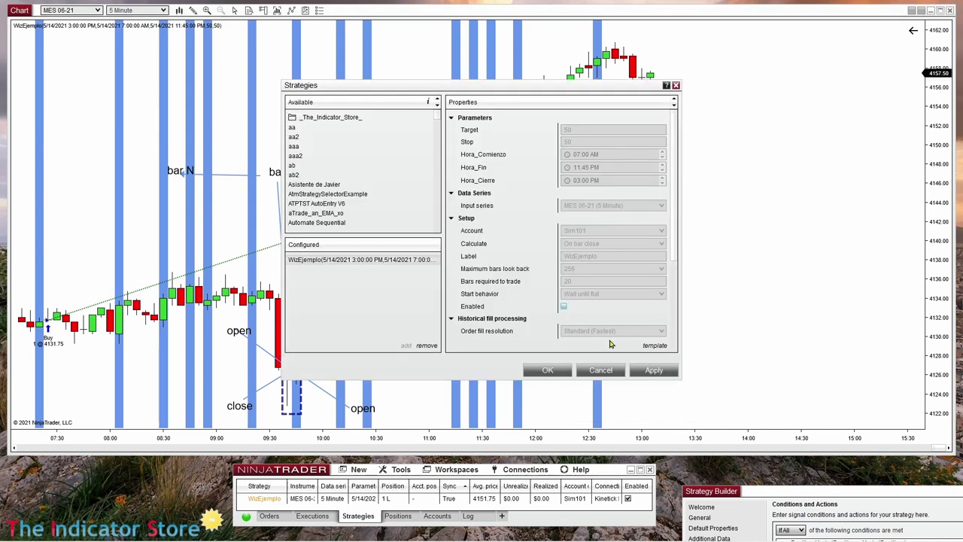
{"action": "left_click", "coordinate": [654, 369]}
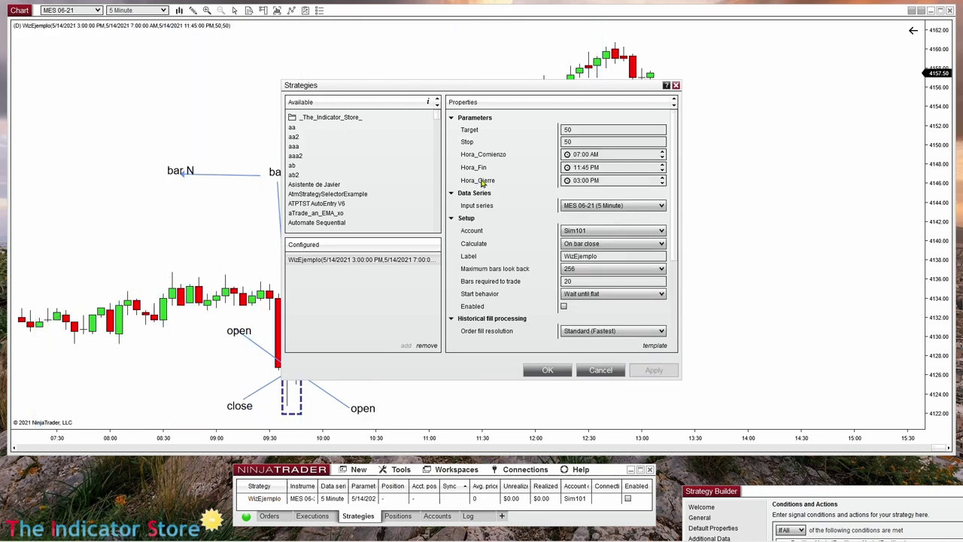
{"action": "left_click", "coordinate": [593, 181]}
{"action": "type", "text": "12"}
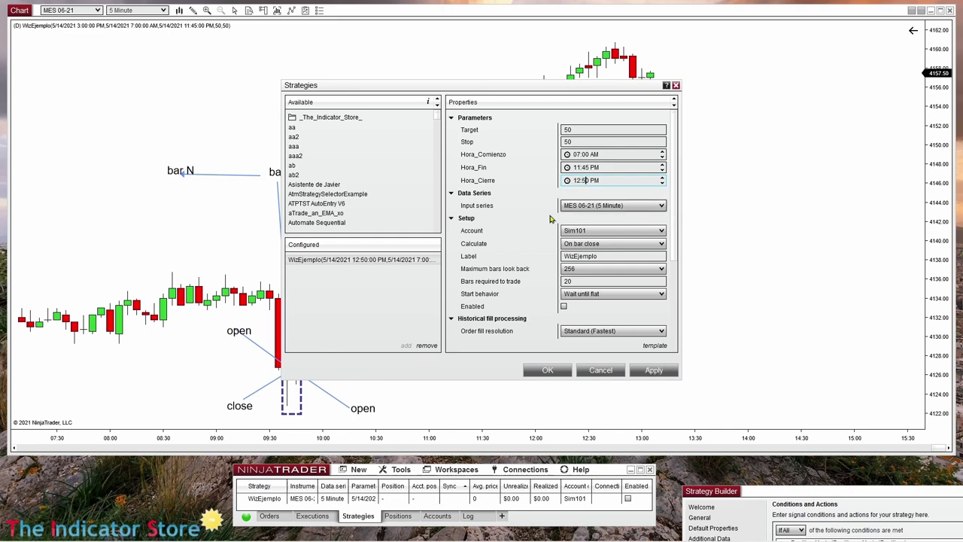
{"action": "left_click", "coordinate": [564, 306]}
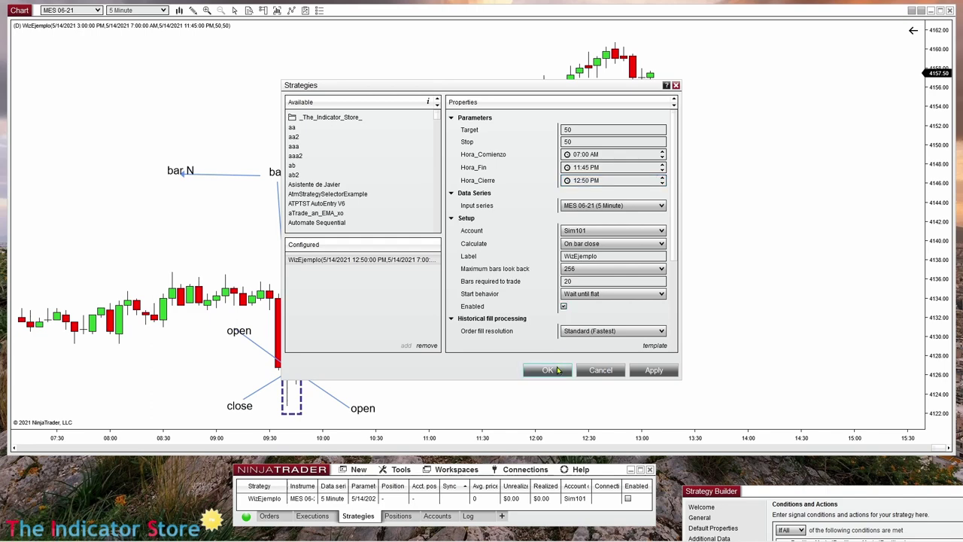
{"action": "left_click", "coordinate": [550, 370]}
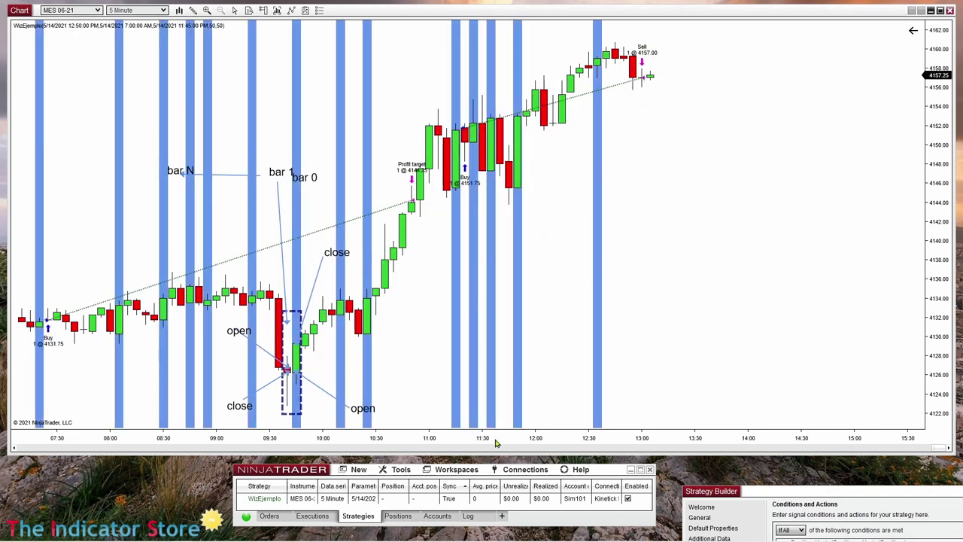
Step: Show more of the day's trades on the chart, then bring the Strategy Builder back over it at Inputs and Variables
{"action": "left_click_drag", "start_coordinate": [496, 443], "coordinate": [558, 434]}
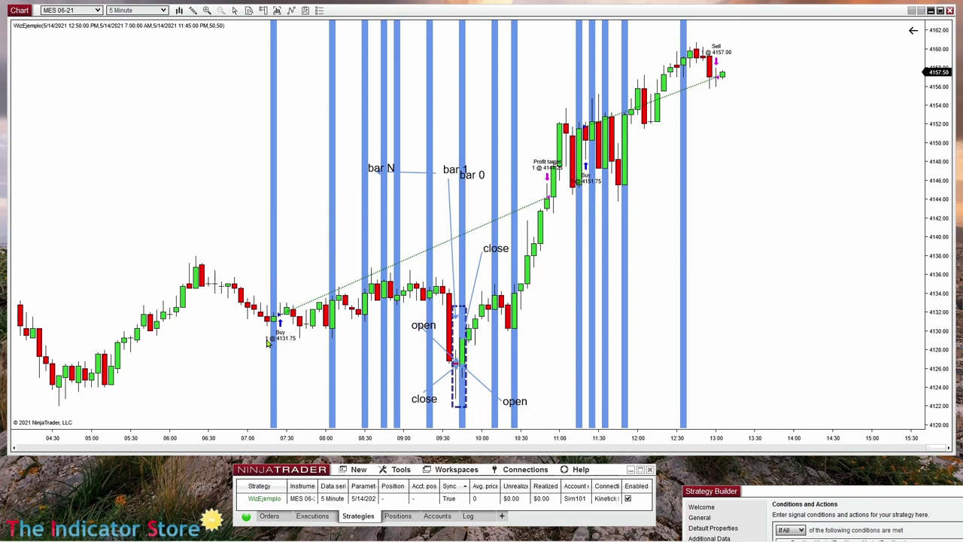
{"action": "right_click", "coordinate": [757, 221]}
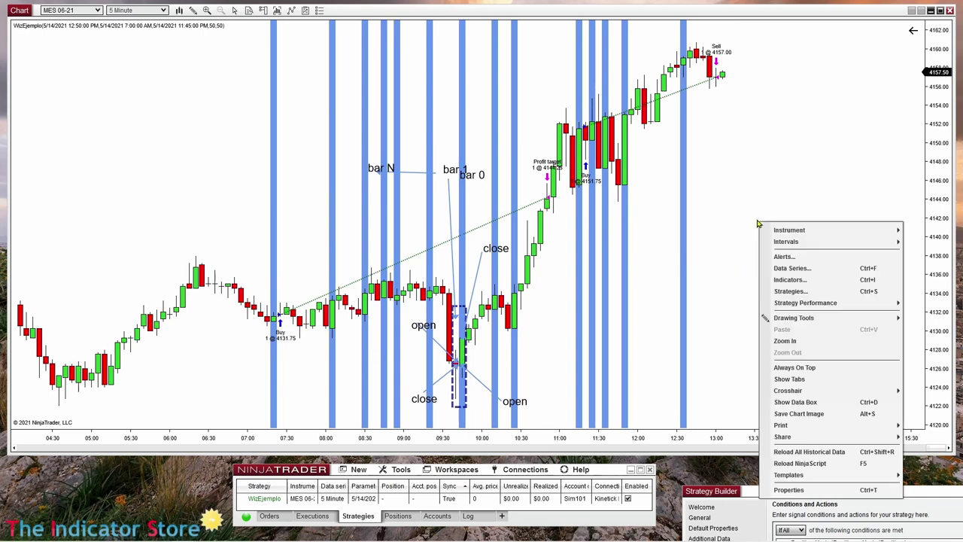
{"action": "left_click", "coordinate": [735, 296]}
{"action": "left_click", "coordinate": [716, 491]}
{"action": "left_click_drag", "start_coordinate": [716, 490], "coordinate": [556, 74]}
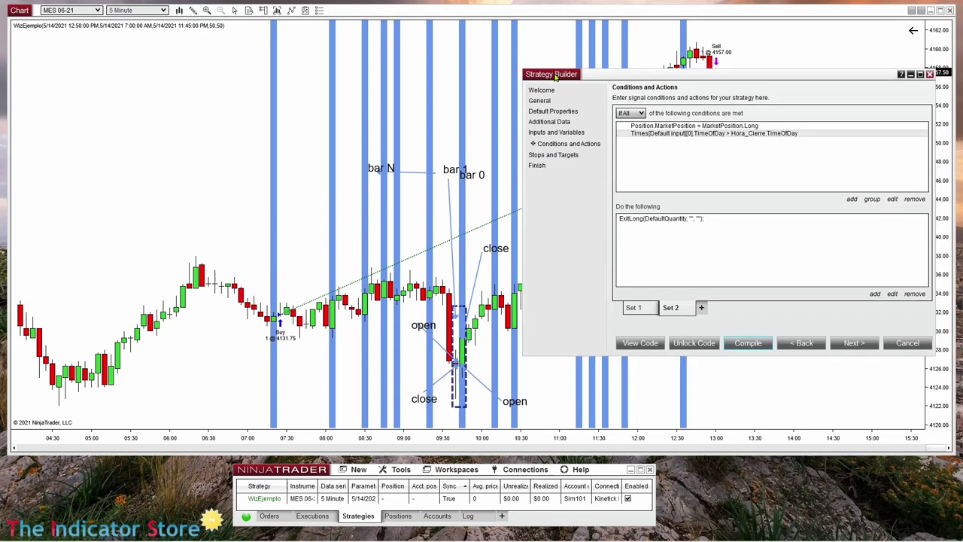
{"action": "left_click", "coordinate": [810, 348]}
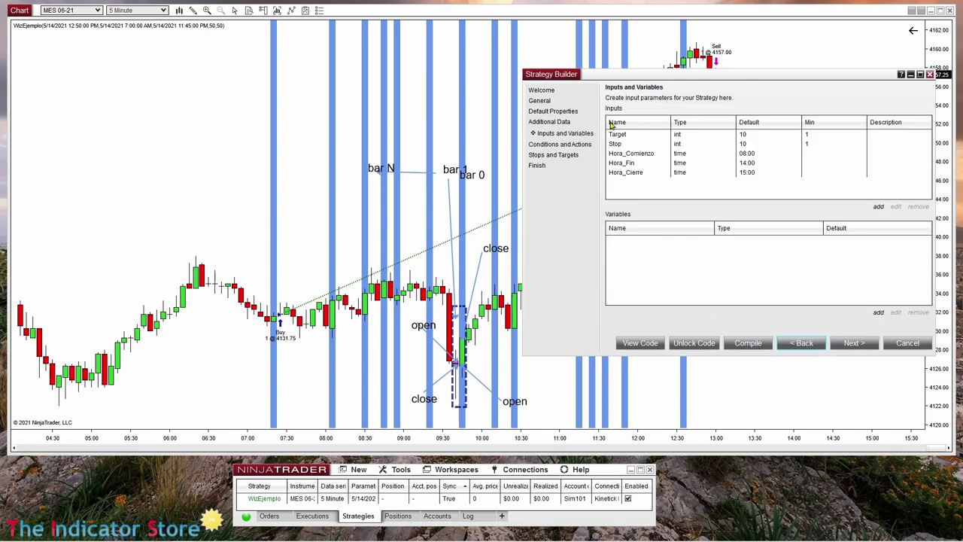
Step: Move the Strategy Builder, showing Conditions and Actions, off the chart and disable WizEjemplo in the chart's strategy settings
{"action": "left_click", "coordinate": [852, 343]}
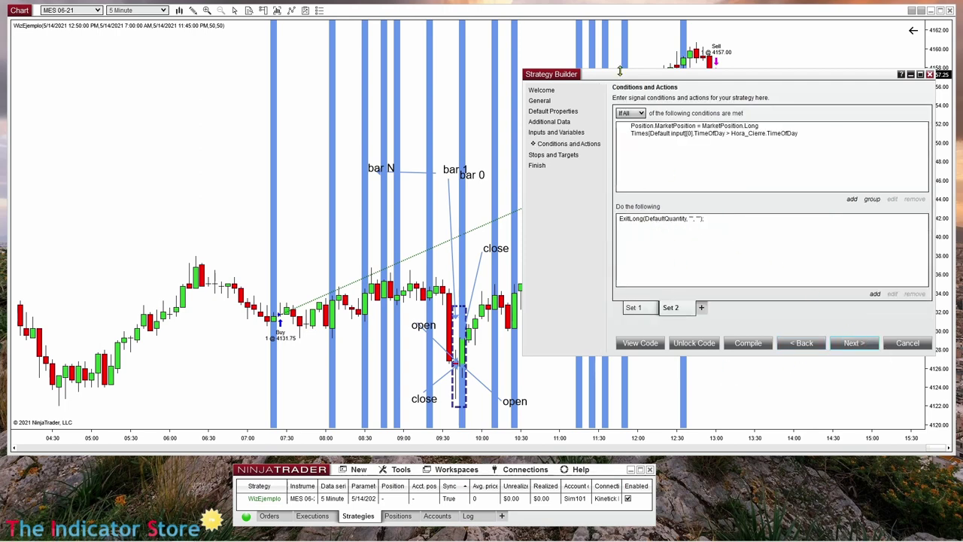
{"action": "left_click_drag", "start_coordinate": [570, 82], "coordinate": [730, 489]}
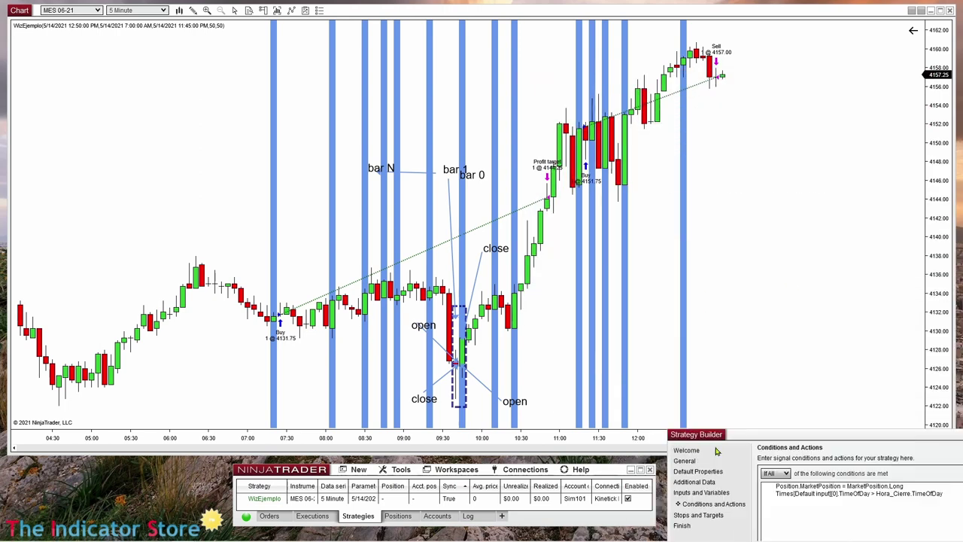
{"action": "right_click", "coordinate": [636, 167]}
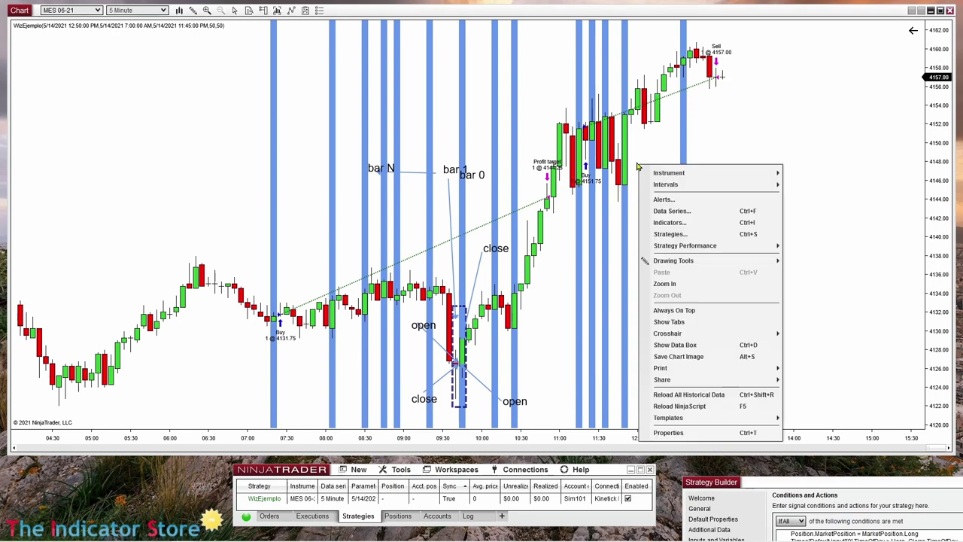
{"action": "left_click", "coordinate": [676, 242]}
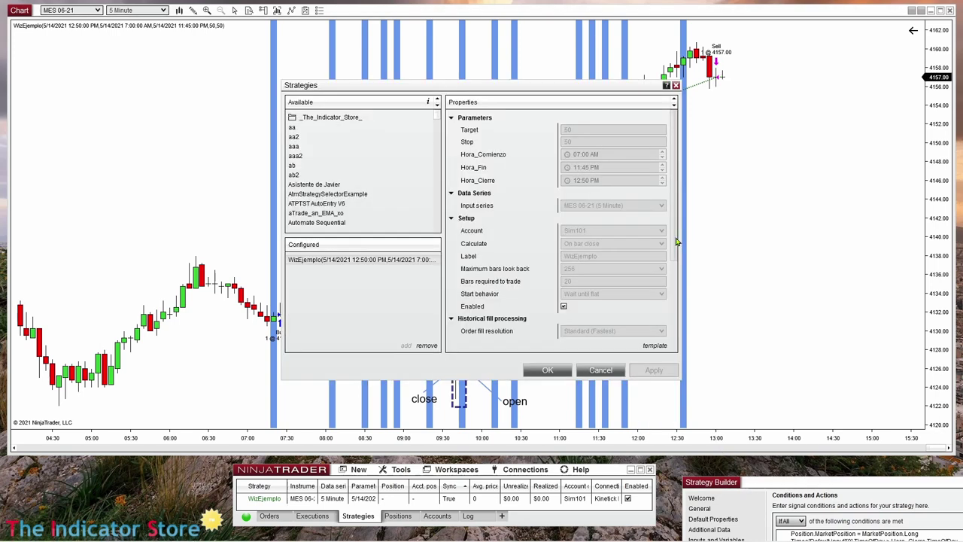
{"action": "left_click", "coordinate": [564, 308]}
{"action": "left_click", "coordinate": [654, 369]}
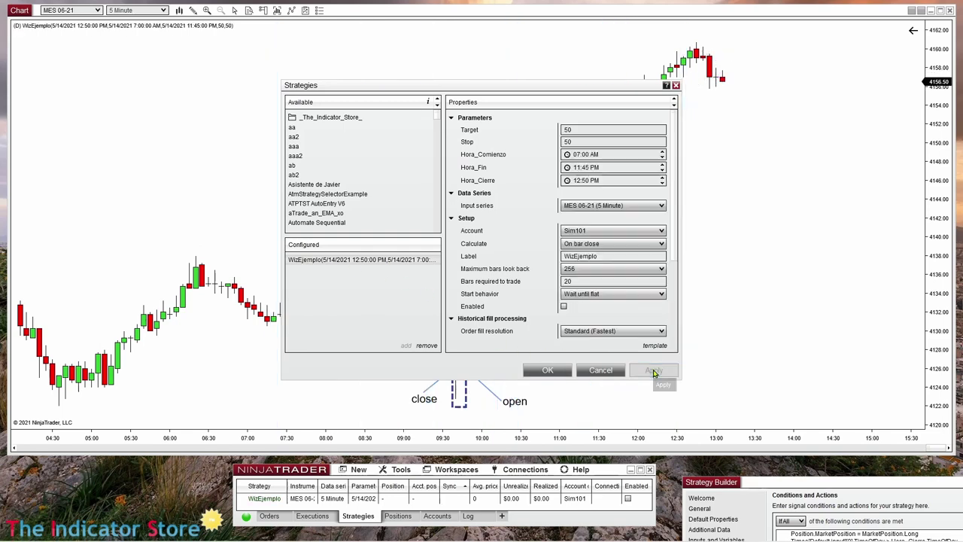
Step: Set WizEjemplo's order quantity to Default quantity with a value of 3, and enable the strategy again
{"action": "left_click_drag", "start_coordinate": [673, 267], "coordinate": [675, 351]}
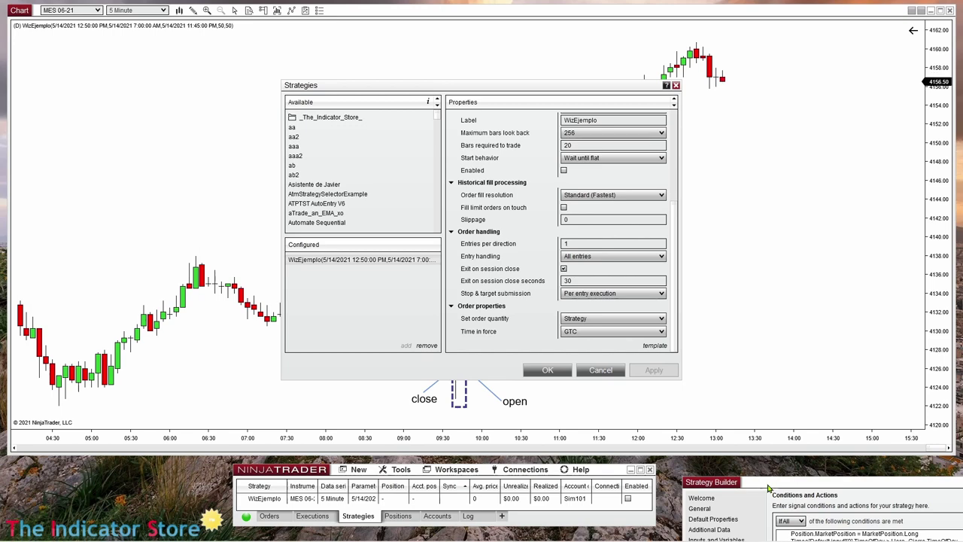
{"action": "left_click", "coordinate": [605, 322]}
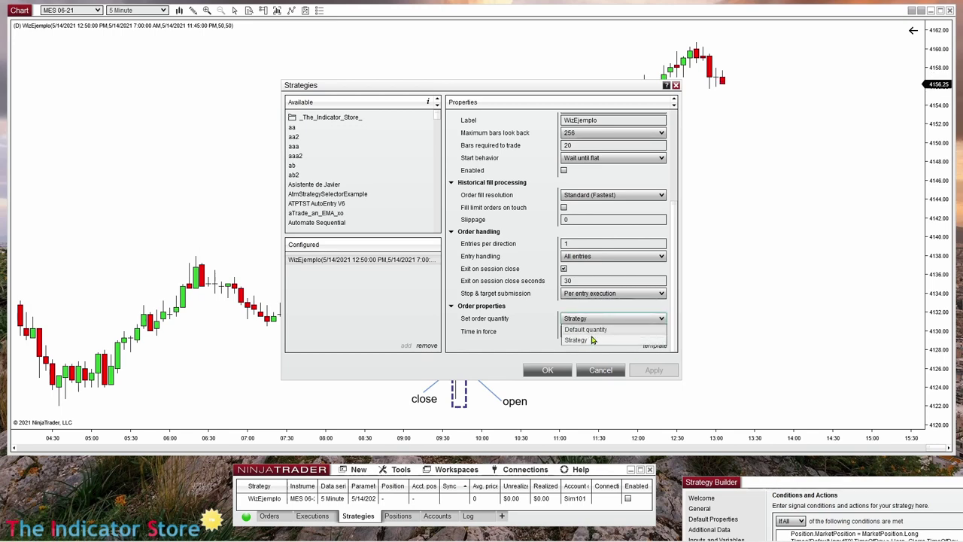
{"action": "left_click", "coordinate": [592, 334]}
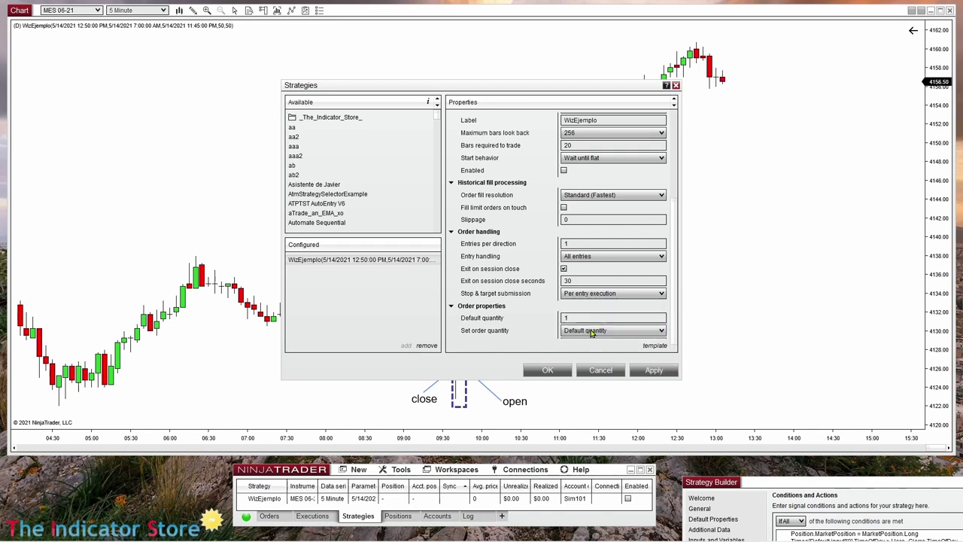
{"action": "left_click", "coordinate": [586, 318]}
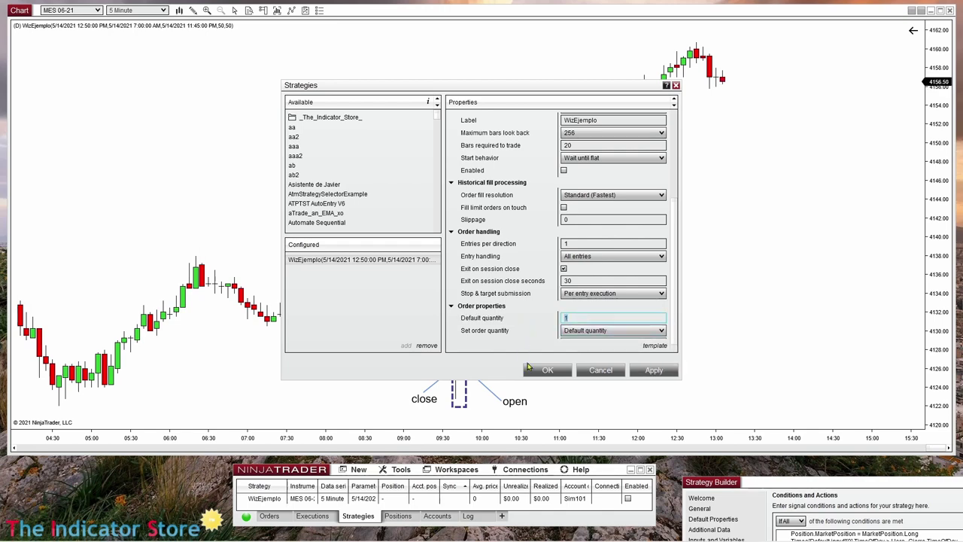
{"action": "type", "text": "3"}
{"action": "left_click", "coordinate": [565, 171]}
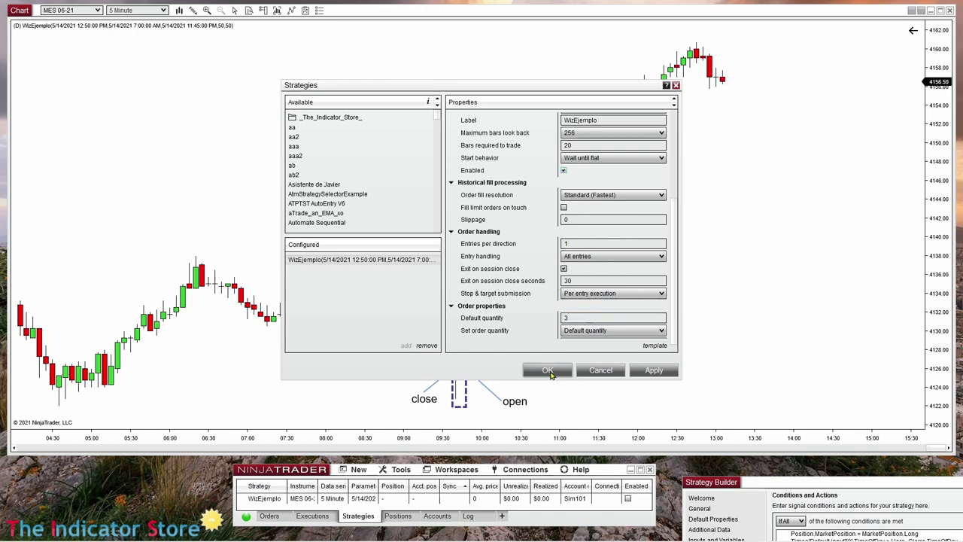
{"action": "left_click", "coordinate": [548, 370]}
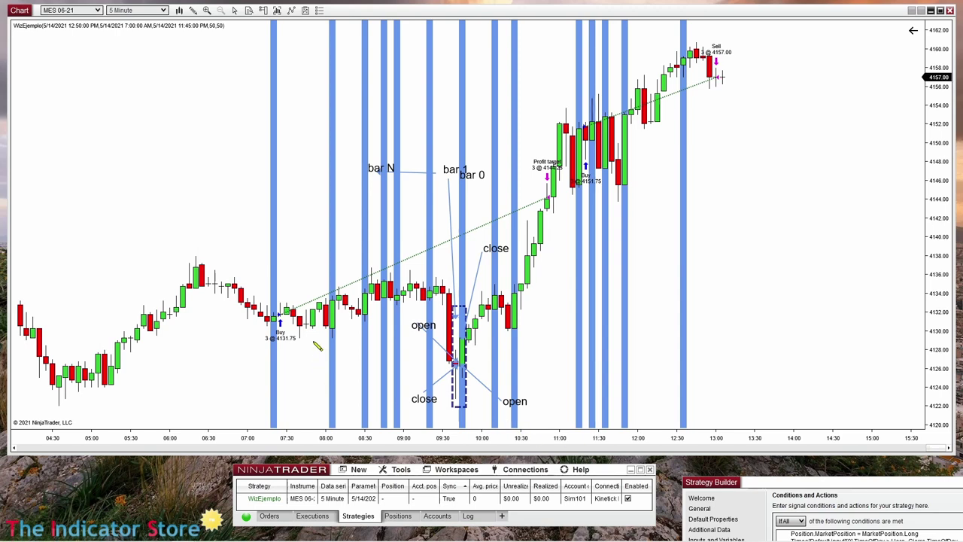
Step: Draw a short arrow on the chart pointing at the signal candle just after 08:00
{"action": "mouse_move", "coordinate": [339, 296]}
{"action": "left_mouse_down"}
{"action": "mouse_move", "coordinate": [354, 262]}
{"action": "mouse_move", "coordinate": [325, 322]}
{"action": "mouse_move", "coordinate": [327, 314]}
{"action": "left_mouse_up"}
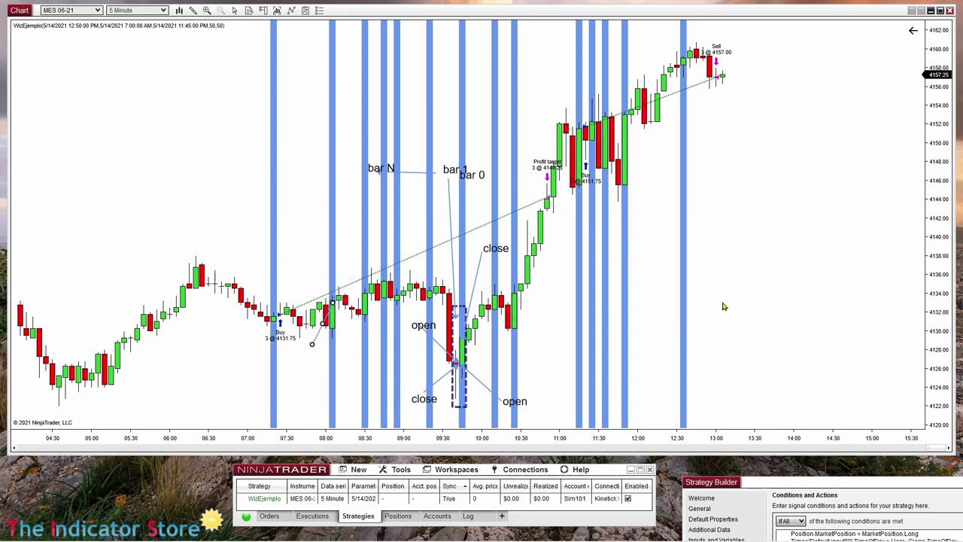
{"action": "right_click", "coordinate": [750, 199]}
{"action": "left_click", "coordinate": [721, 207]}
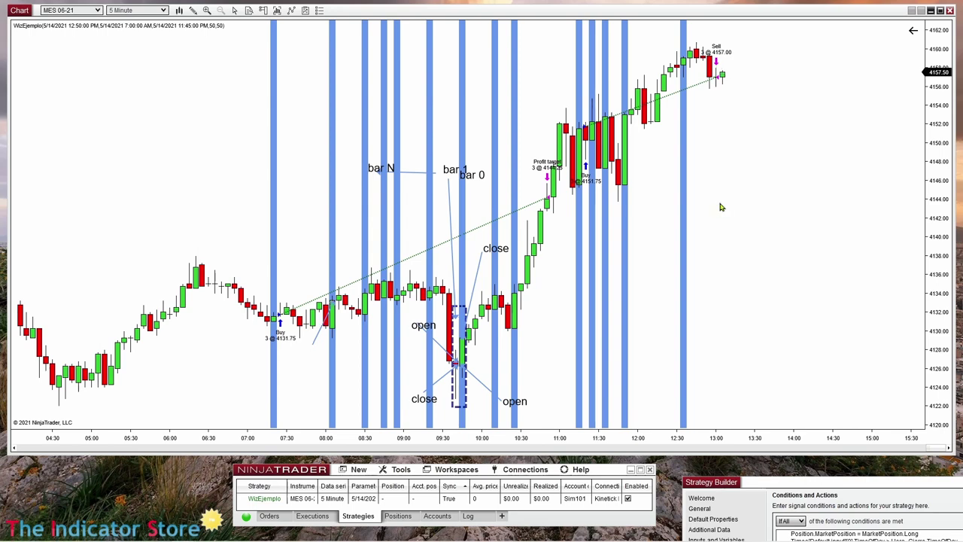
Step: Reopen the chart's strategy settings, move the dialog aside and disable WizEjemplo for editing
{"action": "right_click", "coordinate": [720, 206]}
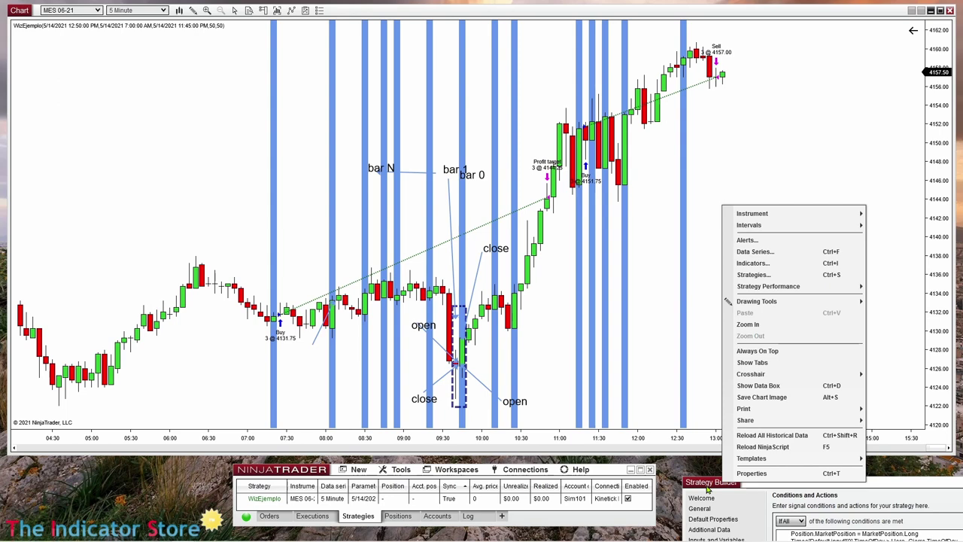
{"action": "left_click", "coordinate": [756, 275]}
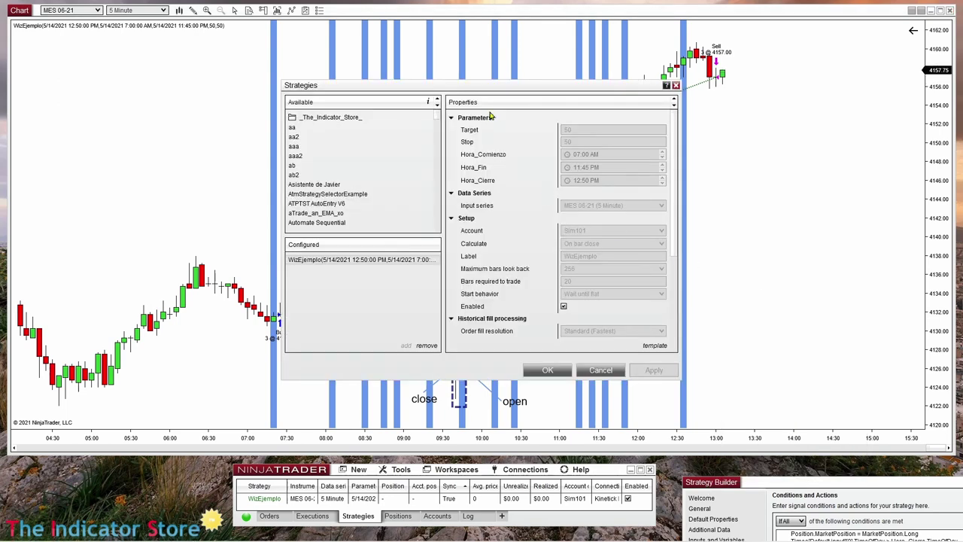
{"action": "left_click_drag", "start_coordinate": [498, 90], "coordinate": [606, 67]}
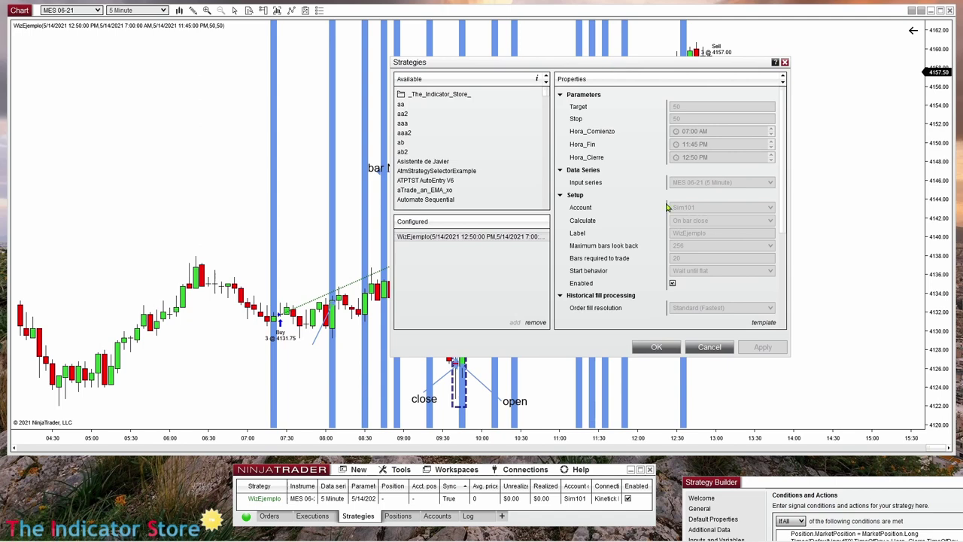
{"action": "left_click", "coordinate": [672, 283]}
{"action": "left_click", "coordinate": [762, 347]}
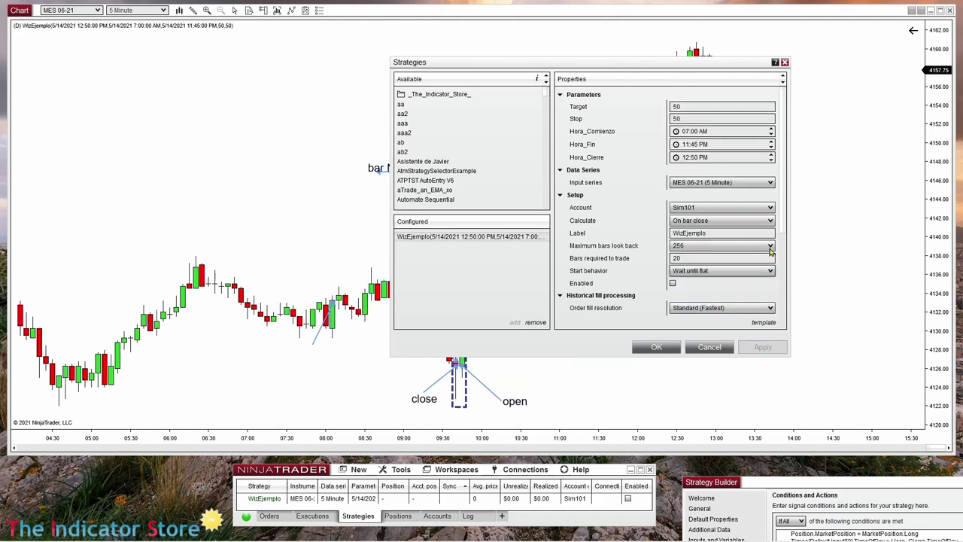
Step: Set WizEjemplo's default quantity to 2 and its entries per direction to 2, and enable the strategy again
{"action": "scroll", "coordinate": [781, 223], "scroll_direction": "down", "scroll_amount": 5}
{"action": "left_click", "coordinate": [677, 283]}
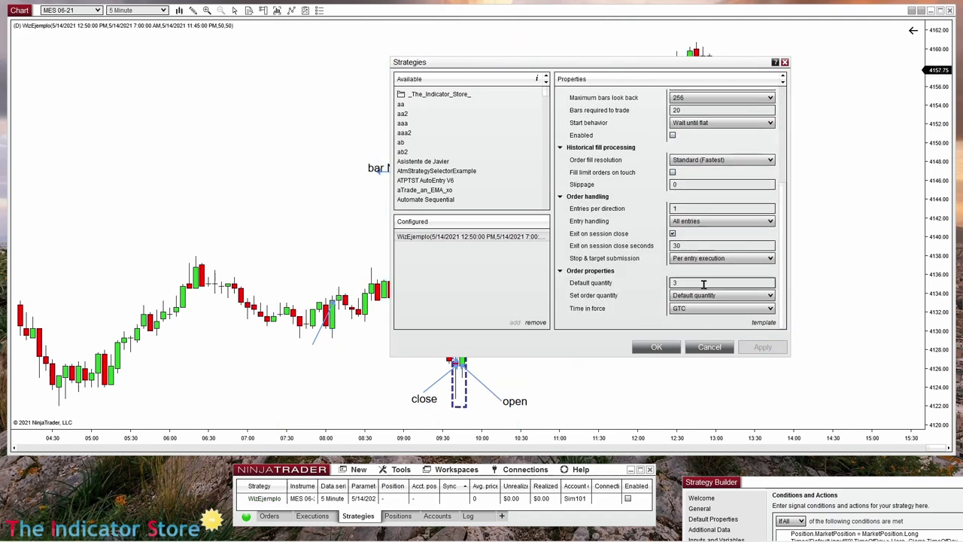
{"action": "type", "text": "2"}
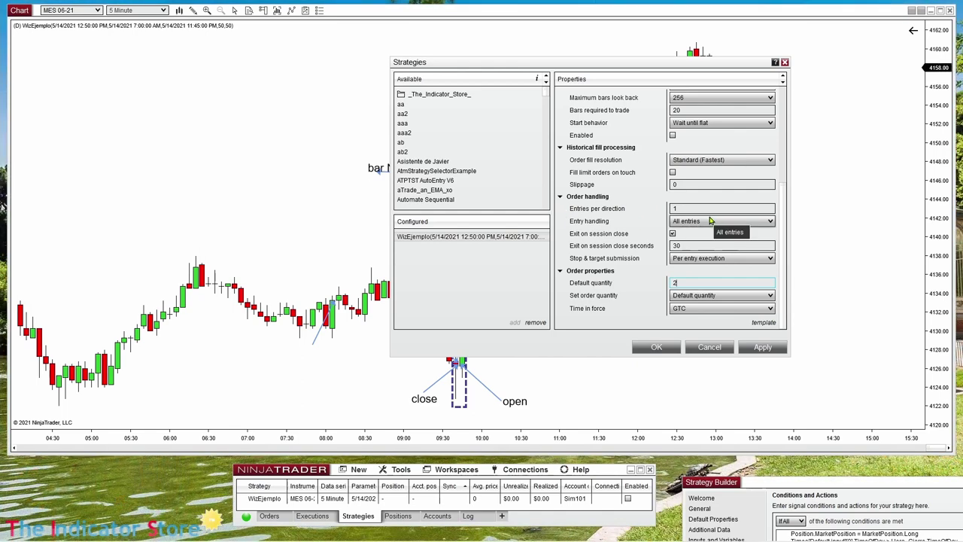
{"action": "left_click", "coordinate": [693, 210]}
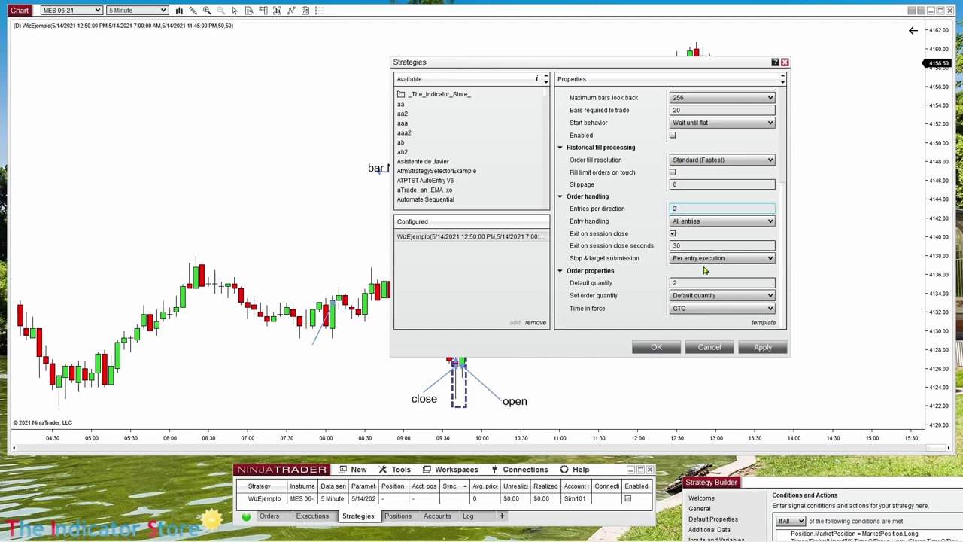
{"action": "type", "text": "2"}
{"action": "left_click", "coordinate": [674, 137]}
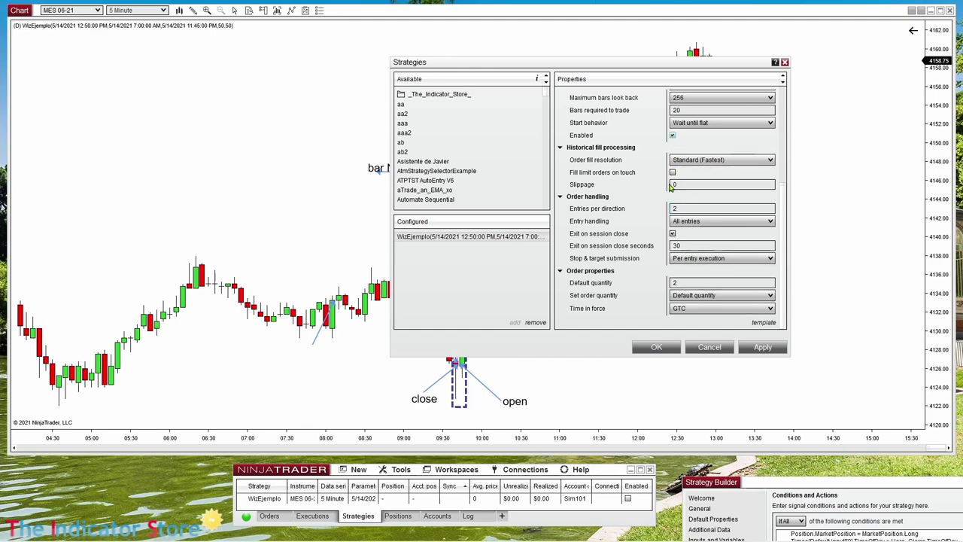
{"action": "left_click", "coordinate": [658, 347]}
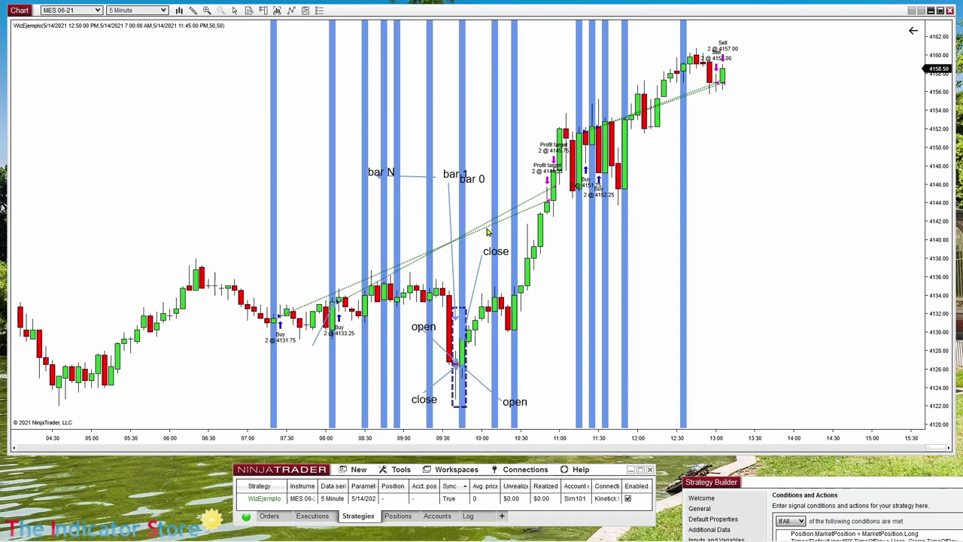
Step: Draw three rising arrows over the earlier bars, from about 03:30 to 06:20, 04:40 to 08:45 and 07:40 to 08:45
{"action": "scroll", "coordinate": [392, 339], "scroll_direction": "up", "scroll_amount": 10}
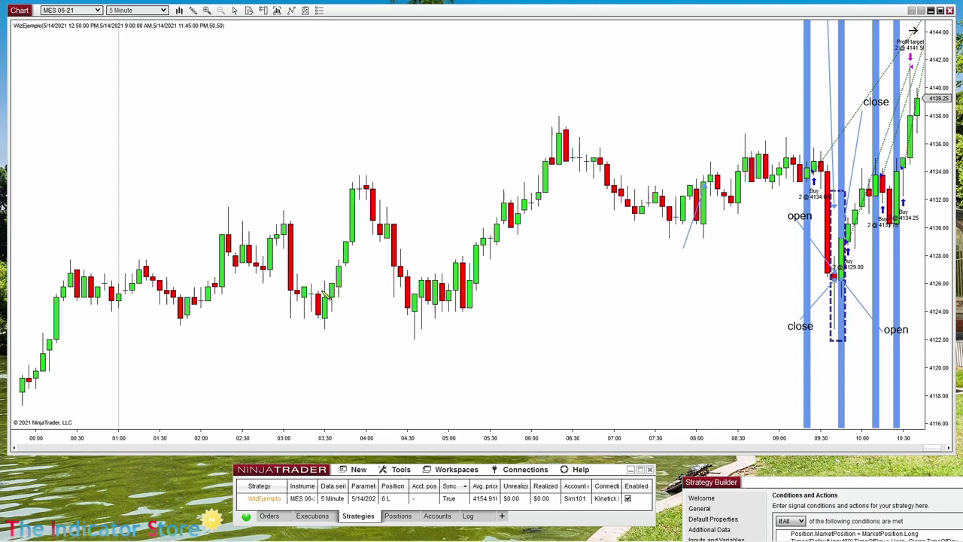
{"action": "mouse_move", "coordinate": [324, 288]}
{"action": "left_mouse_down"}
{"action": "mouse_move", "coordinate": [362, 197]}
{"action": "mouse_move", "coordinate": [540, 133]}
{"action": "mouse_move", "coordinate": [559, 135]}
{"action": "left_mouse_up"}
{"action": "left_click", "coordinate": [454, 330]}
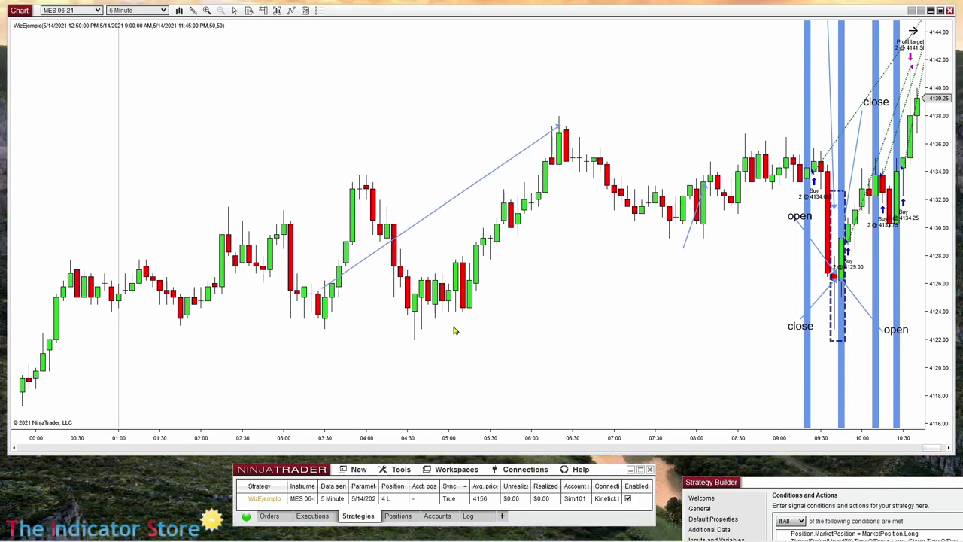
{"action": "mouse_move", "coordinate": [421, 289]}
{"action": "left_mouse_down"}
{"action": "mouse_move", "coordinate": [507, 198]}
{"action": "mouse_move", "coordinate": [555, 113]}
{"action": "mouse_move", "coordinate": [608, 70]}
{"action": "mouse_move", "coordinate": [589, 52]}
{"action": "mouse_move", "coordinate": [790, 78]}
{"action": "mouse_move", "coordinate": [759, 68]}
{"action": "left_mouse_up"}
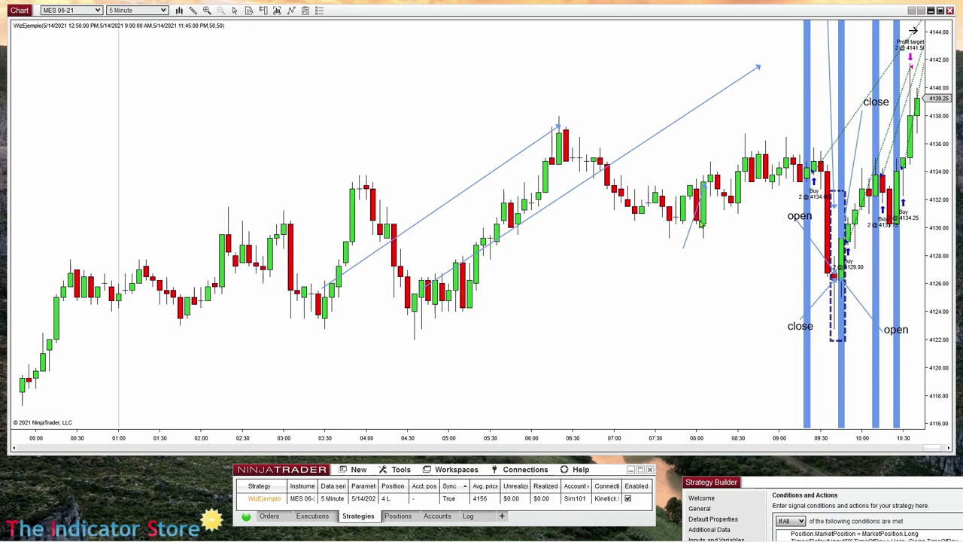
{"action": "left_click_drag", "start_coordinate": [672, 216], "coordinate": [756, 103]}
Step: Shift the first arrow slightly so it starts at the 03:30 candle, and select the second arrow to point it out
{"action": "left_click", "coordinate": [455, 193]}
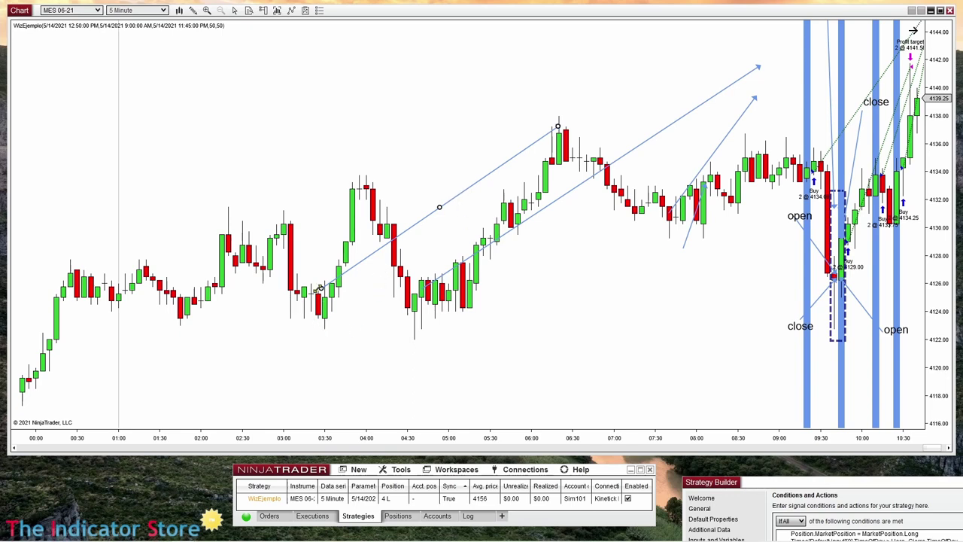
{"action": "left_click_drag", "start_coordinate": [320, 288], "coordinate": [324, 290]}
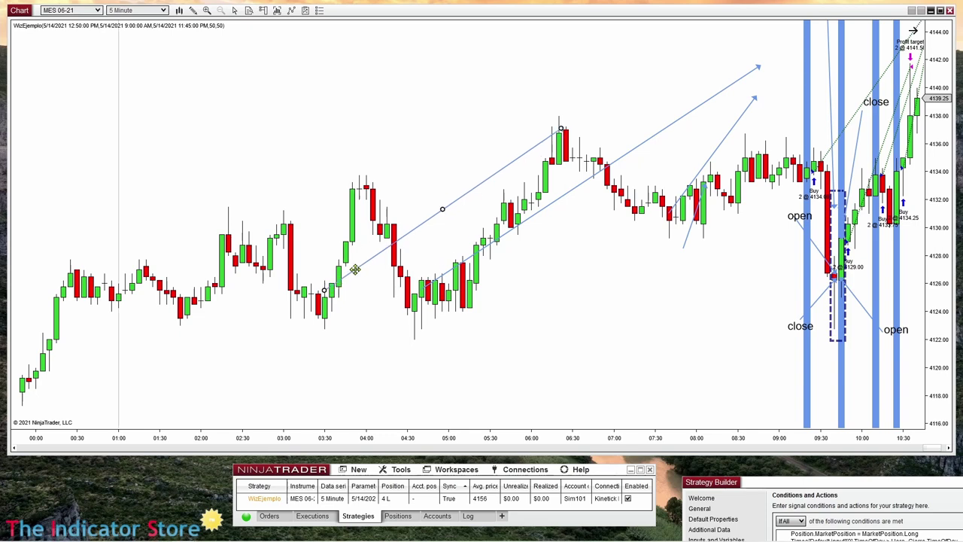
{"action": "left_click", "coordinate": [424, 288]}
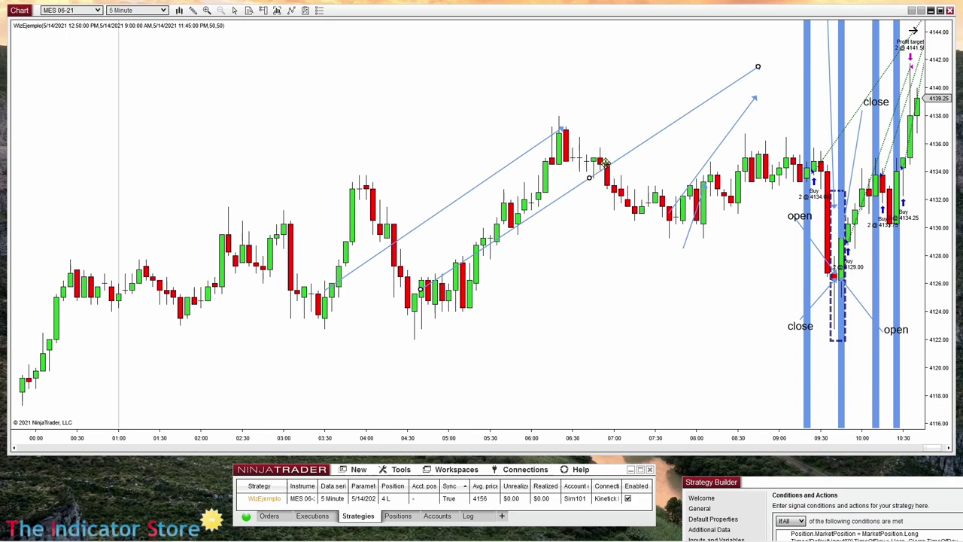
{"action": "left_click", "coordinate": [678, 199]}
Step: Return to the latest trades on the chart and disable WizEjemplo in its strategy settings
{"action": "scroll", "coordinate": [682, 331], "scroll_direction": "down", "scroll_amount": 10}
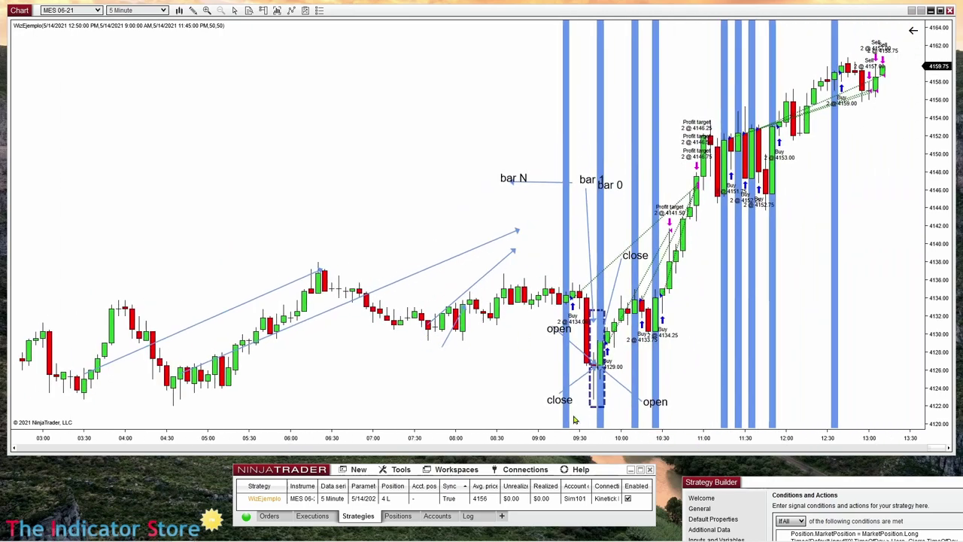
{"action": "right_click", "coordinate": [368, 185]}
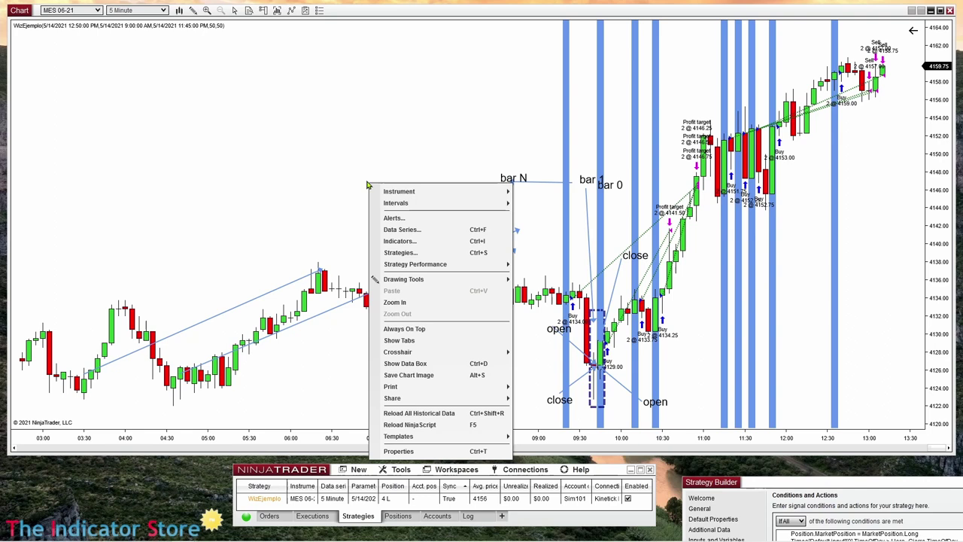
{"action": "left_click", "coordinate": [430, 253]}
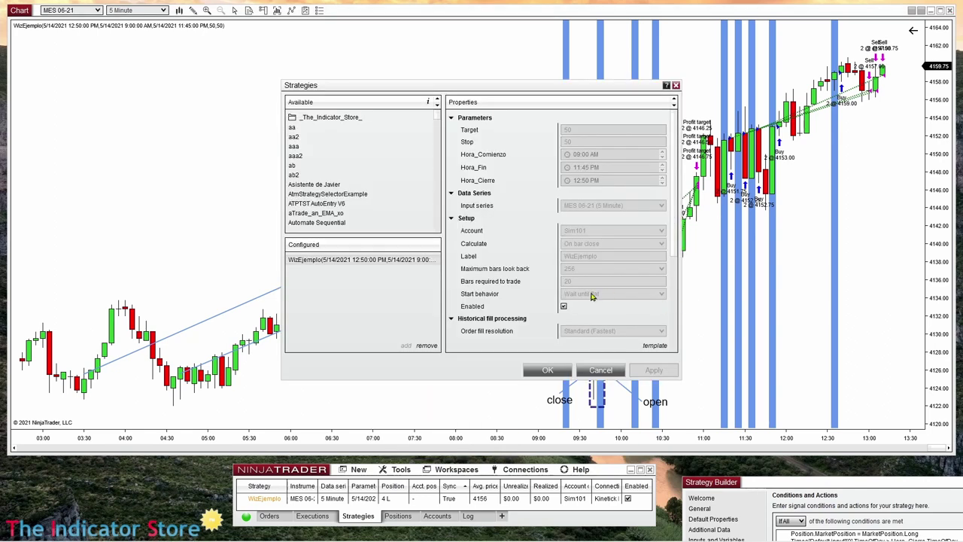
{"action": "left_click", "coordinate": [564, 306]}
{"action": "left_click", "coordinate": [645, 369]}
Step: Review WizEjemplo's entries per direction, default quantity and other order settings, and close the dialog without changing them
{"action": "scroll", "coordinate": [602, 263], "scroll_direction": "down", "scroll_amount": 3}
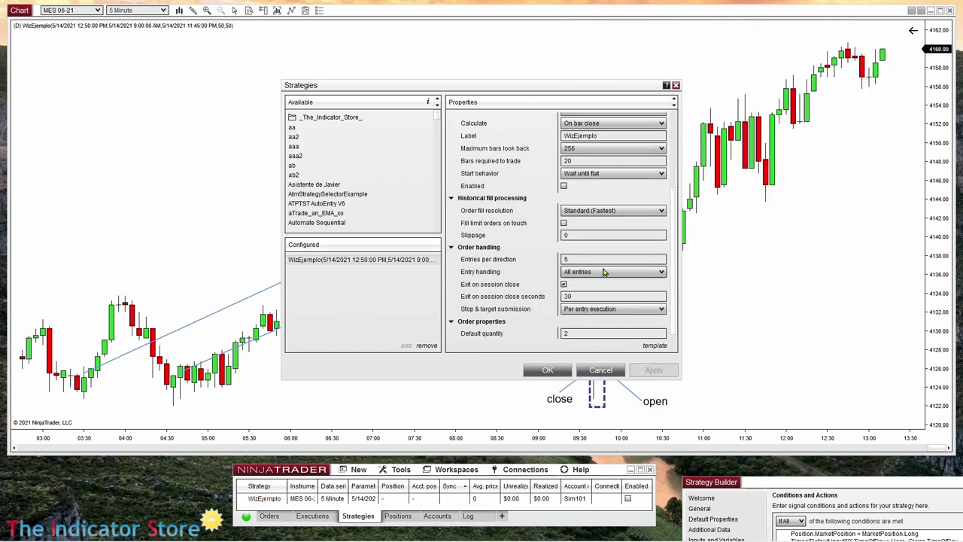
{"action": "left_click", "coordinate": [577, 259]}
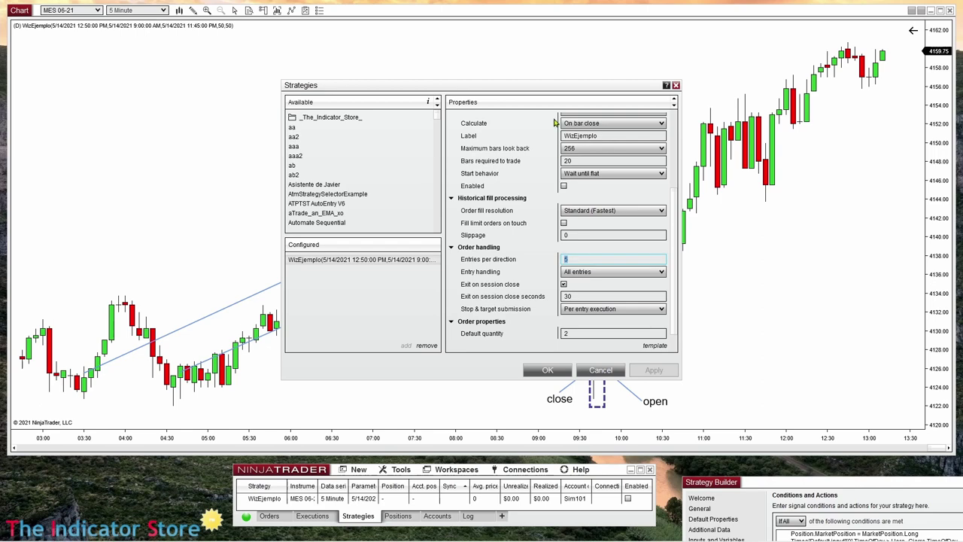
{"action": "left_click_drag", "start_coordinate": [547, 90], "coordinate": [410, 87]}
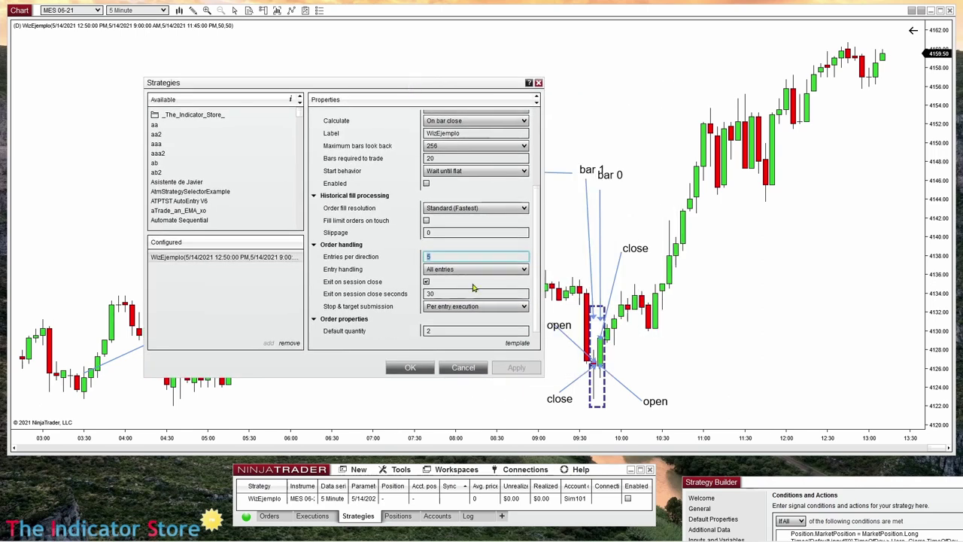
{"action": "scroll", "coordinate": [449, 336], "scroll_direction": "down", "scroll_amount": 1}
{"action": "left_click", "coordinate": [452, 303]}
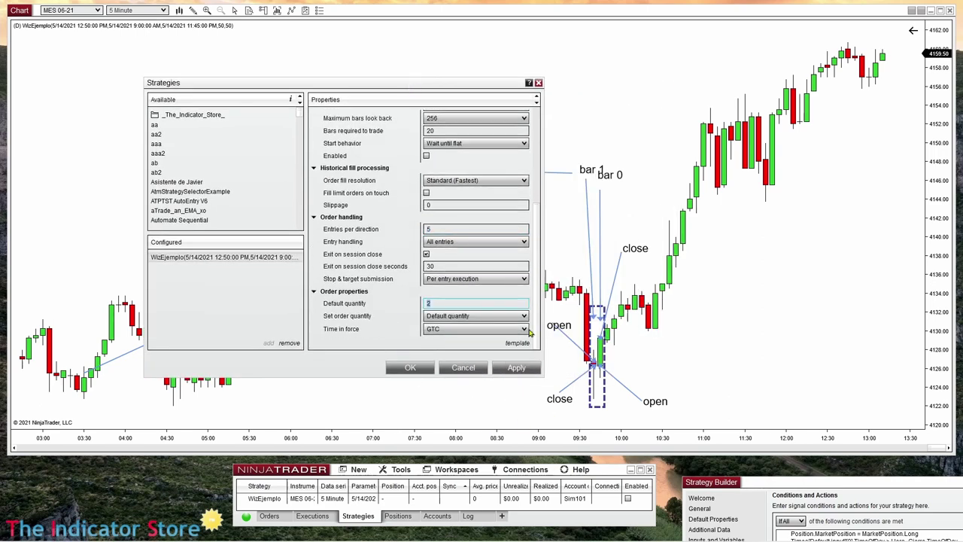
{"action": "left_click", "coordinate": [453, 322]}
{"action": "left_click", "coordinate": [451, 330]}
{"action": "left_click", "coordinate": [466, 371]}
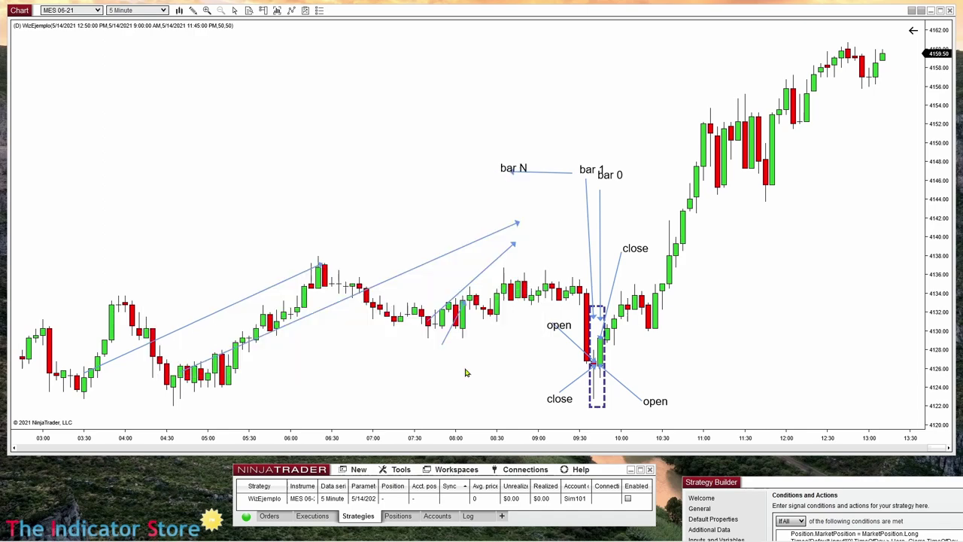